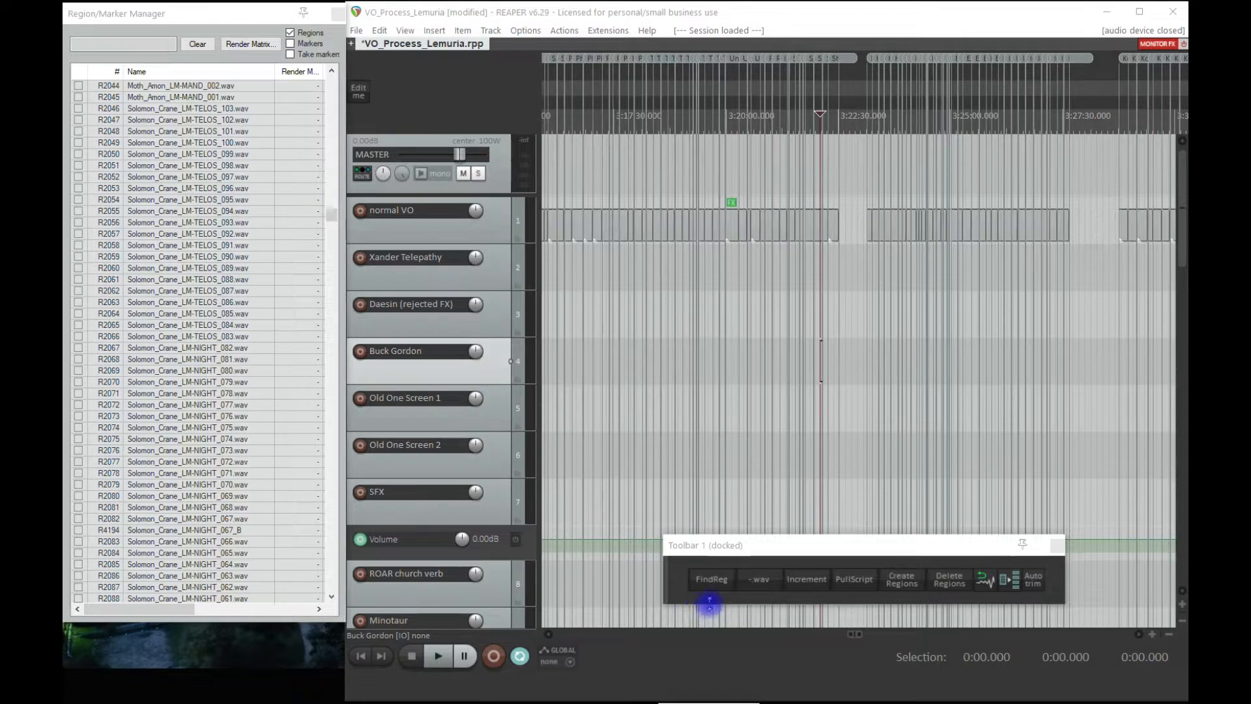
Look over the voice clips on the normal VO track and select a Power_Green clip
left_click(841, 339)
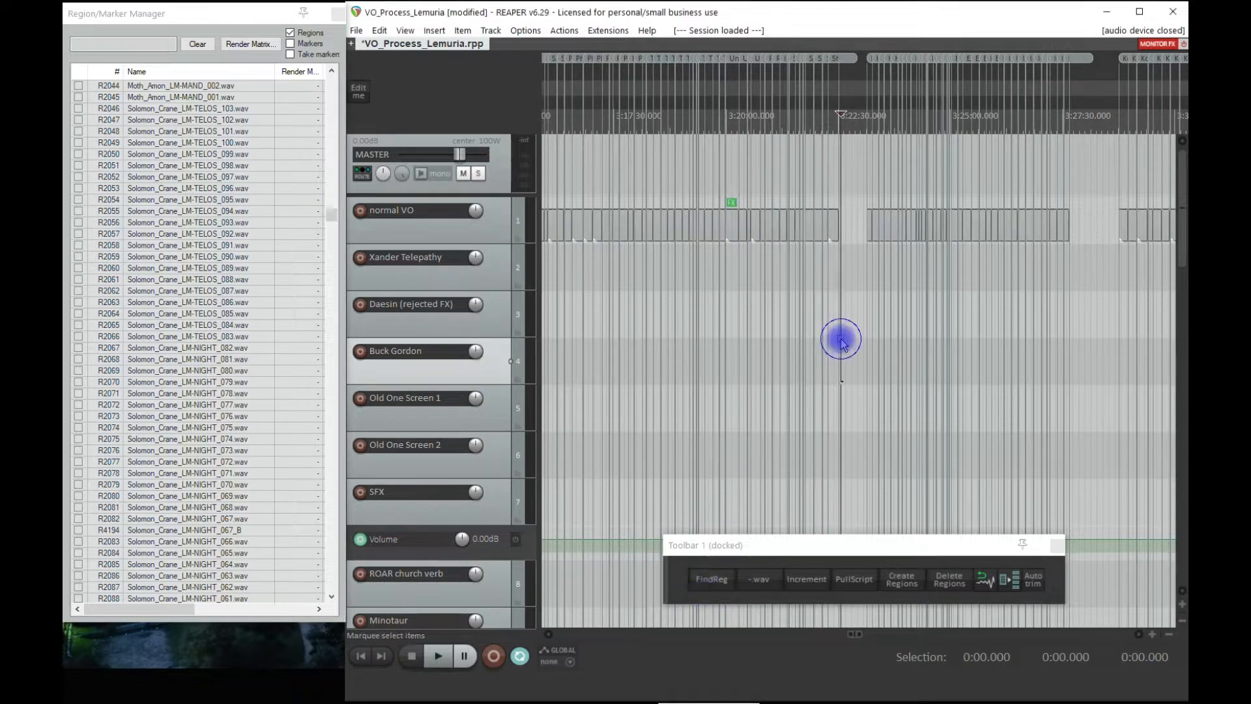
scroll(864, 358, "up", 4)
left_click_drag(1006, 363, 629, 430)
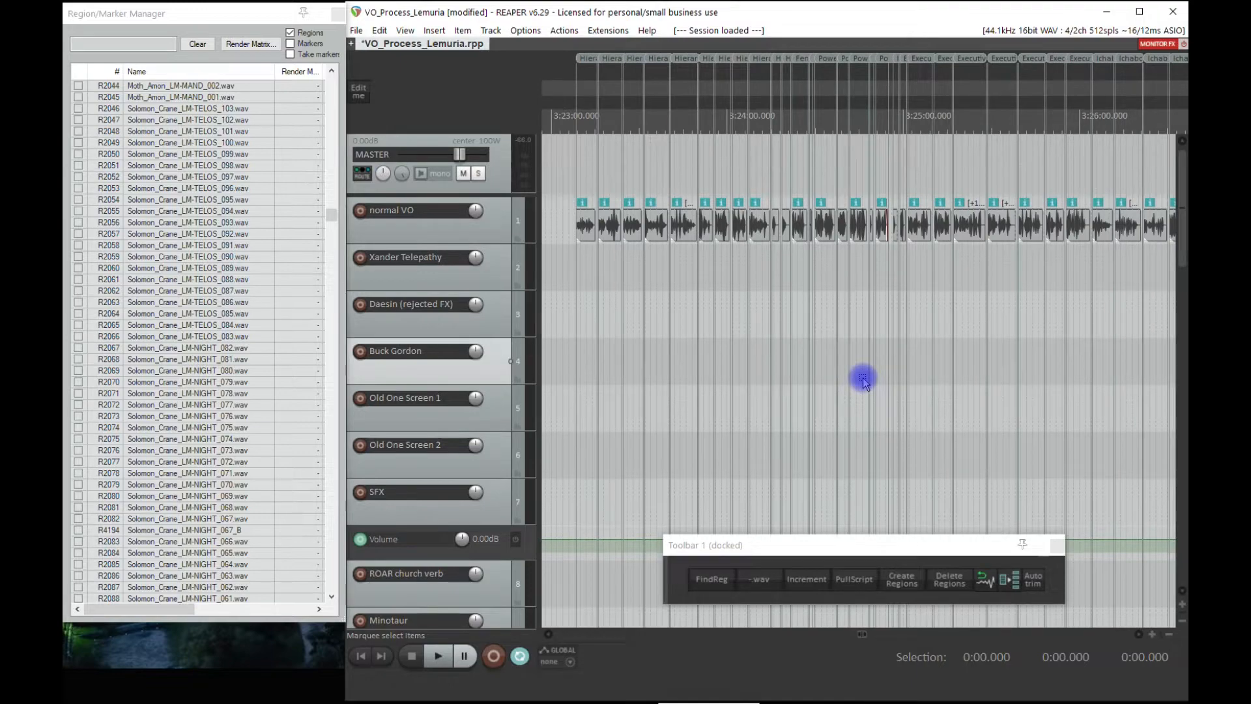
scroll(864, 376, "up", 4)
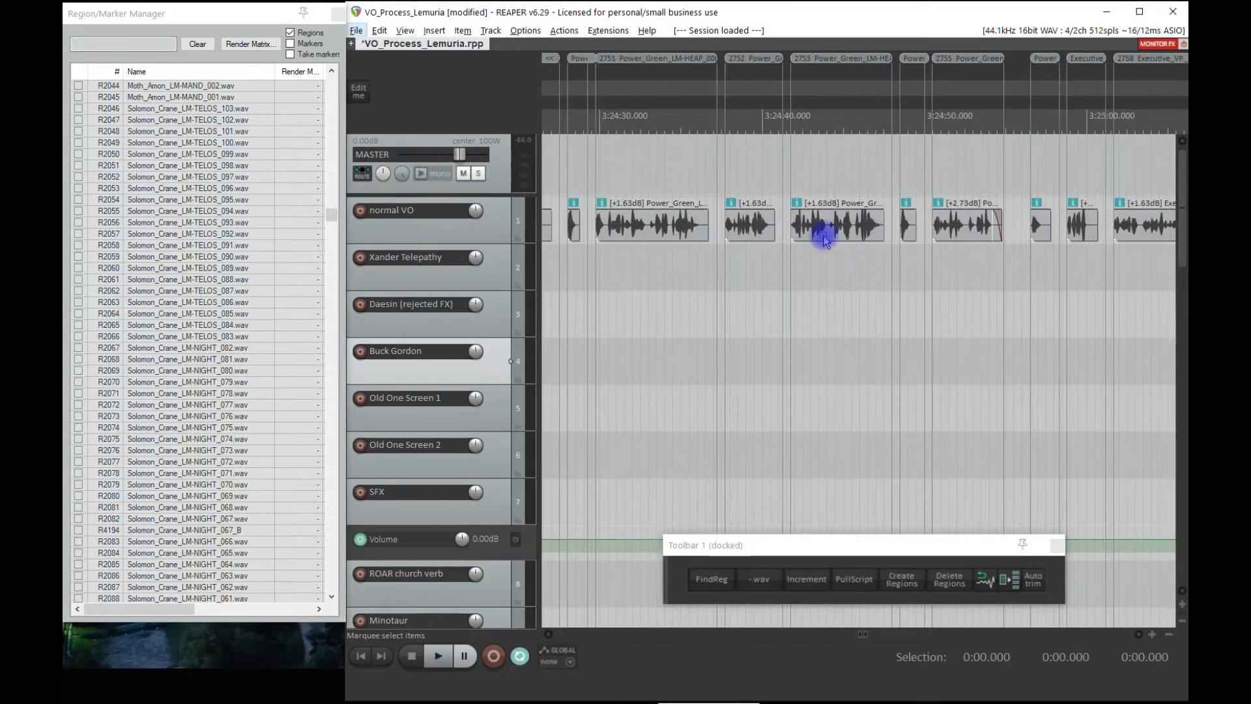
left_click(825, 229)
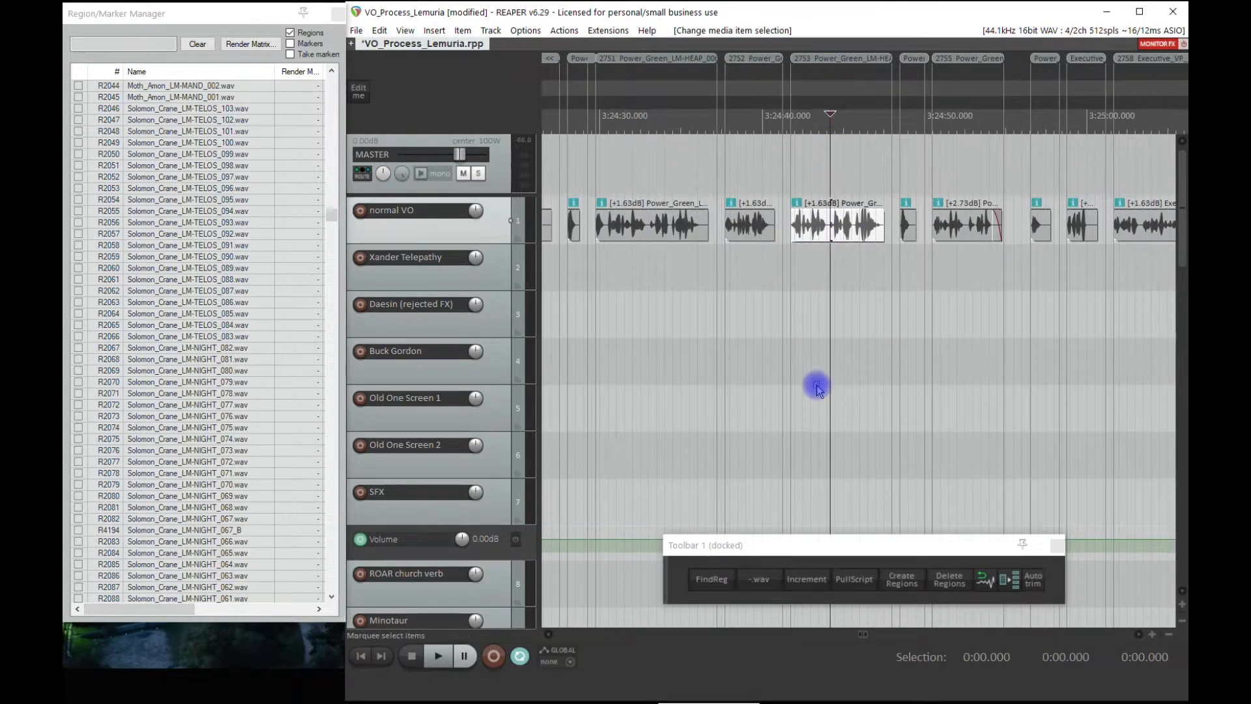
scroll(815, 385, "down", 5)
Switch to the Excel script, copy the file name Moo_Crew_A_LM-HEAP_001.mp3, and locate its region in REAPER with the FindReg script
key("alt")
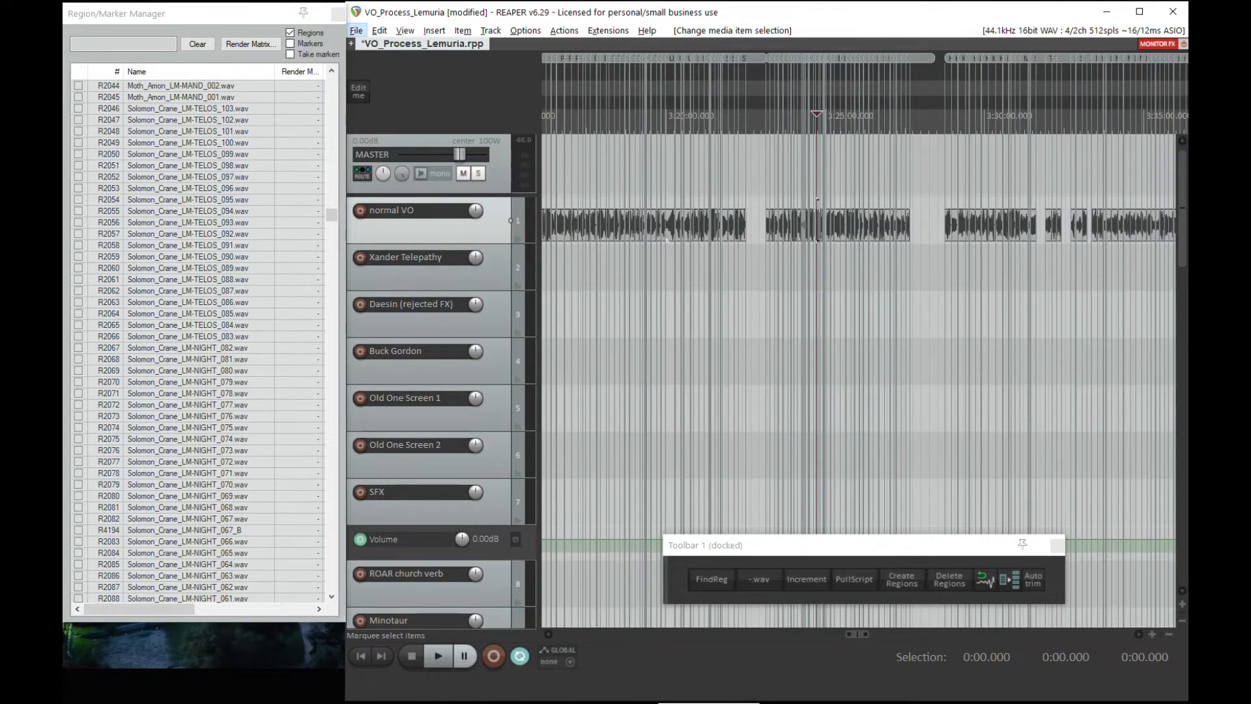
key("alt+Tab")
left_click(736, 331)
left_click(736, 317)
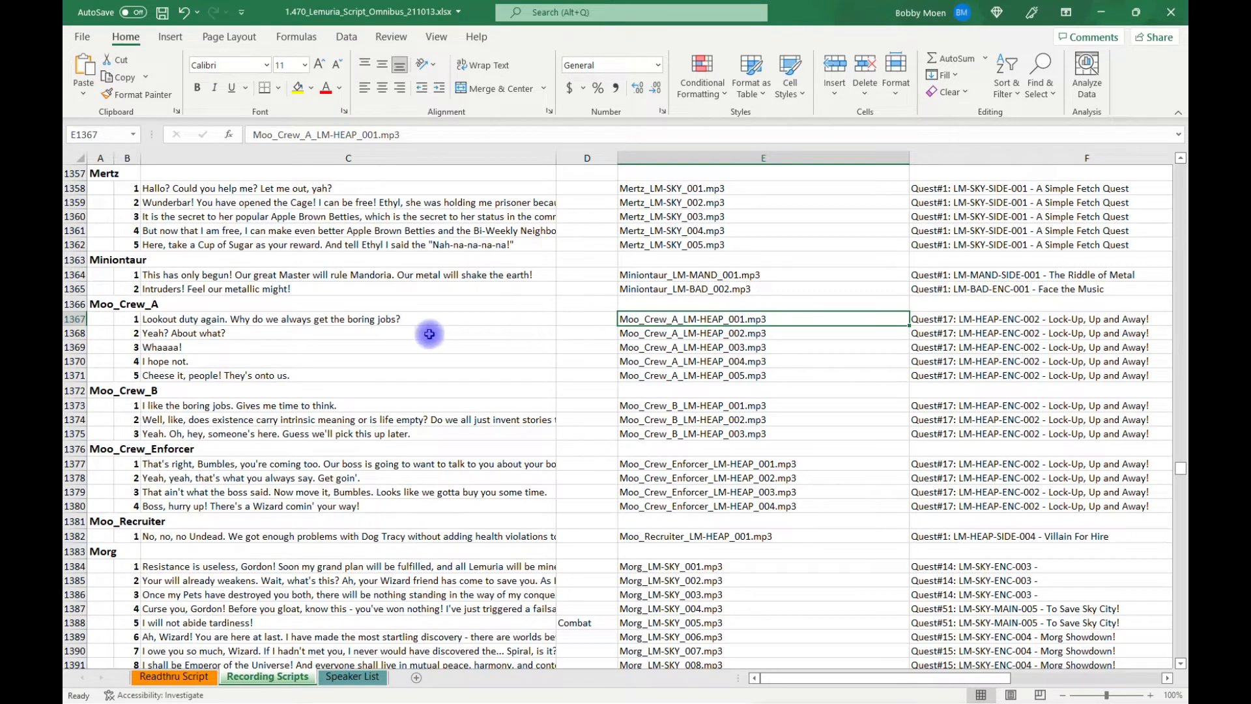
left_click(209, 318)
left_click(681, 317)
key("ctrl+c")
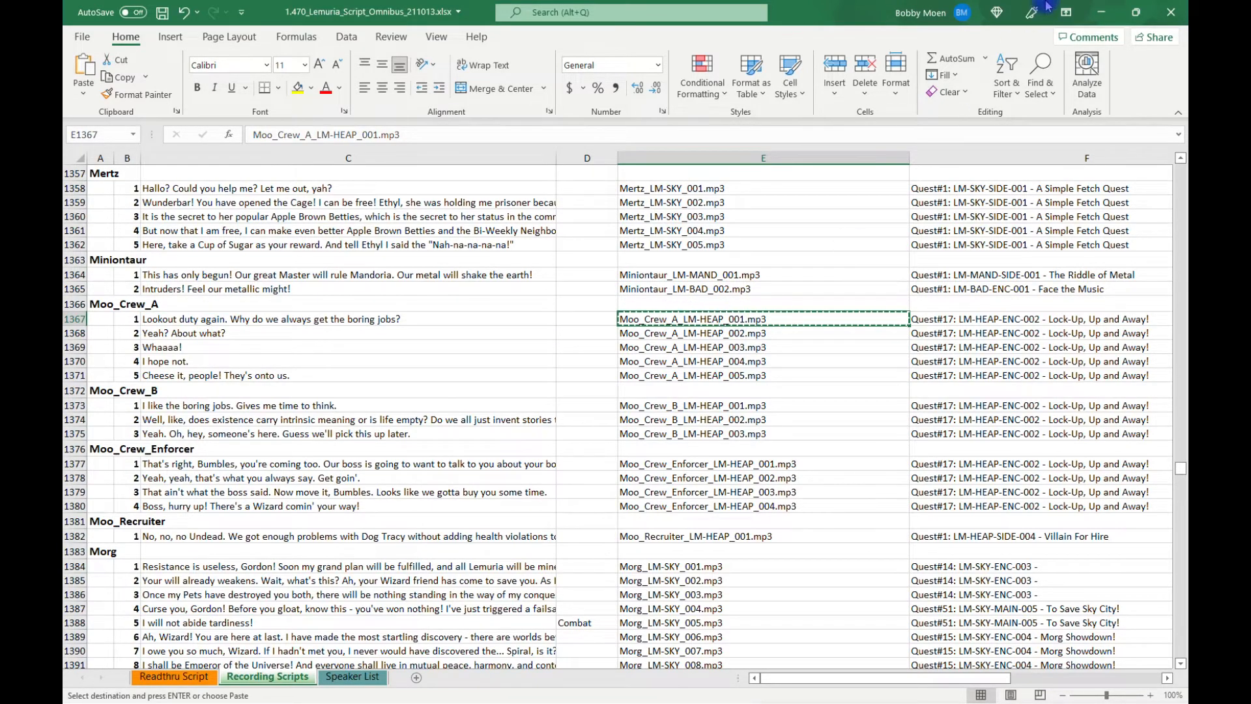
left_click(1101, 13)
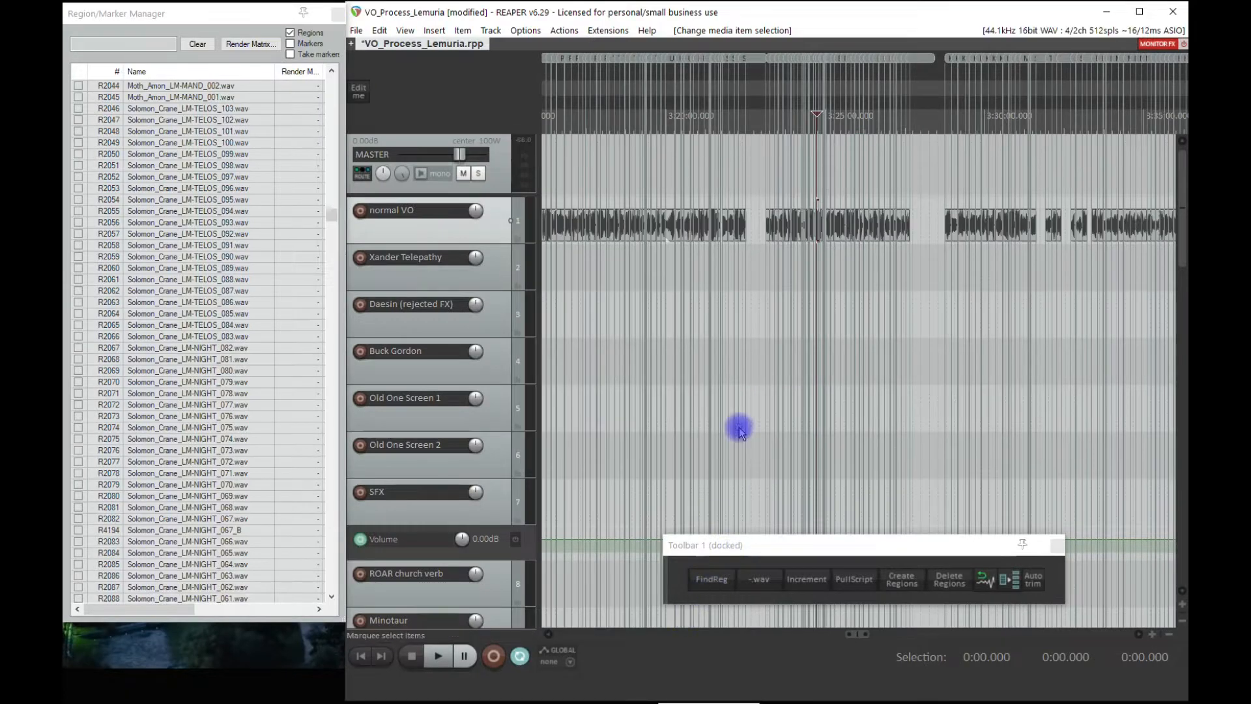
left_click(716, 583)
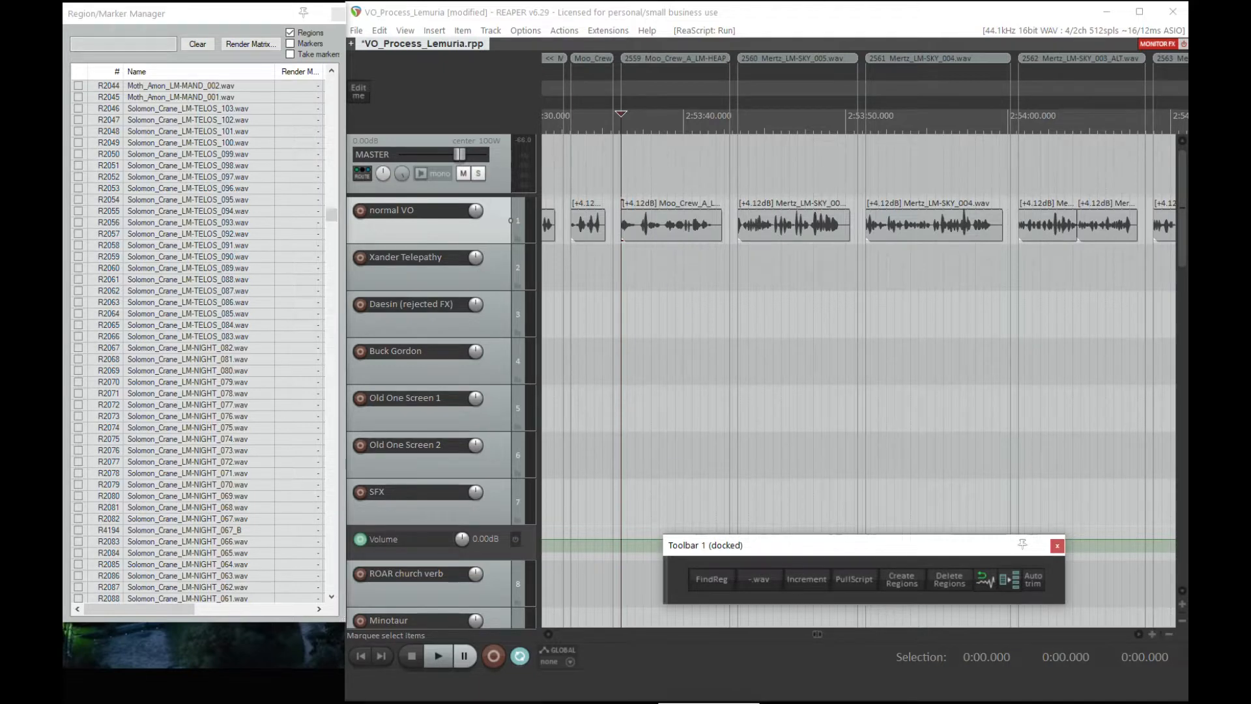
key("alt+Tab")
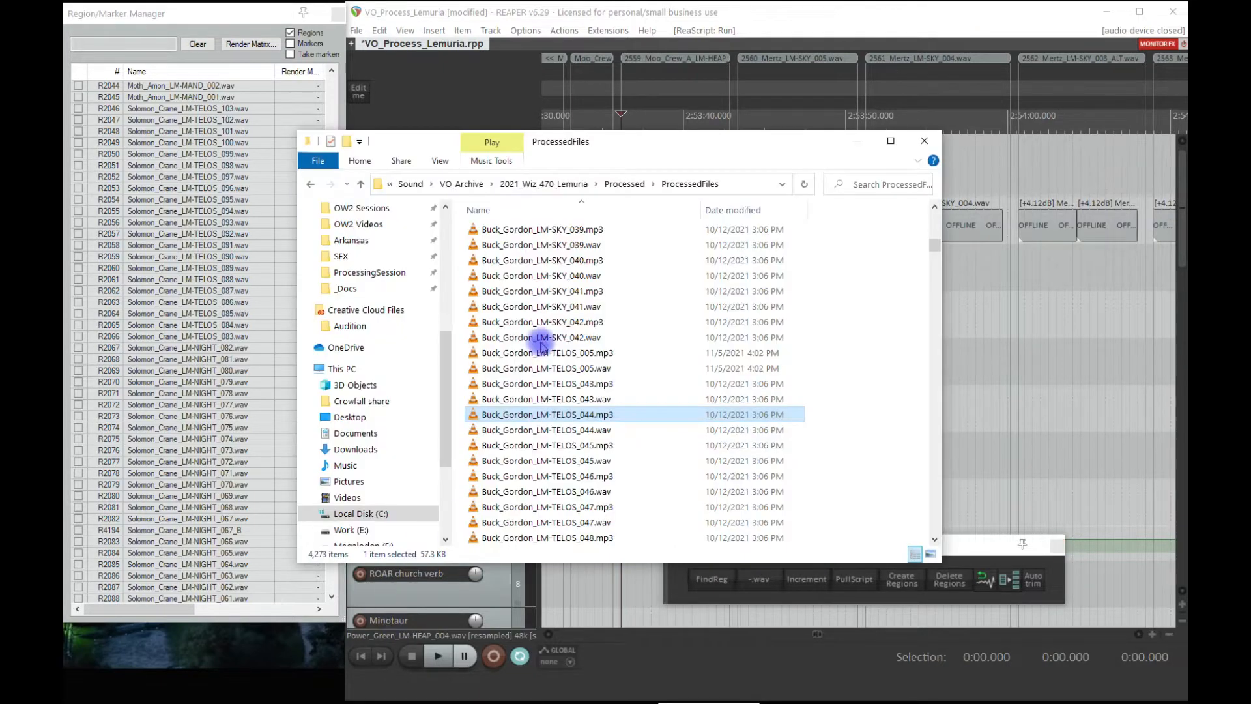
scroll(580, 318, "down", 5)
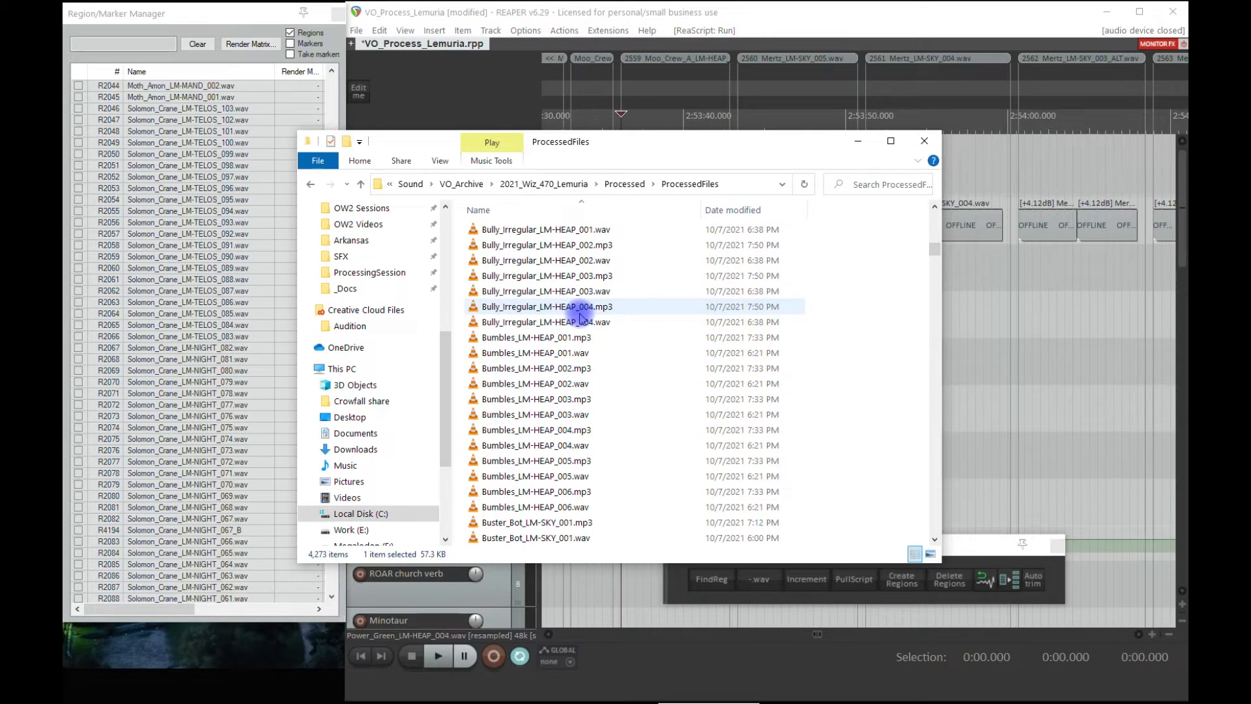
left_click_drag(932, 254, 933, 358)
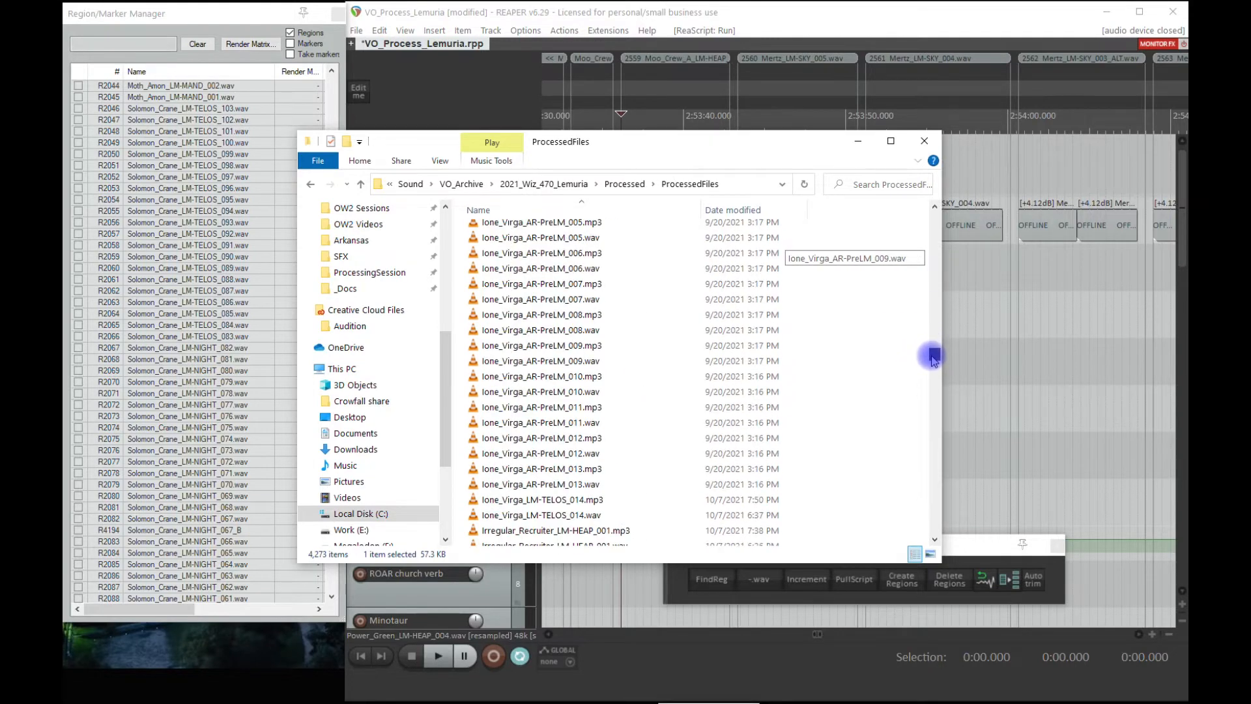
left_click(576, 362)
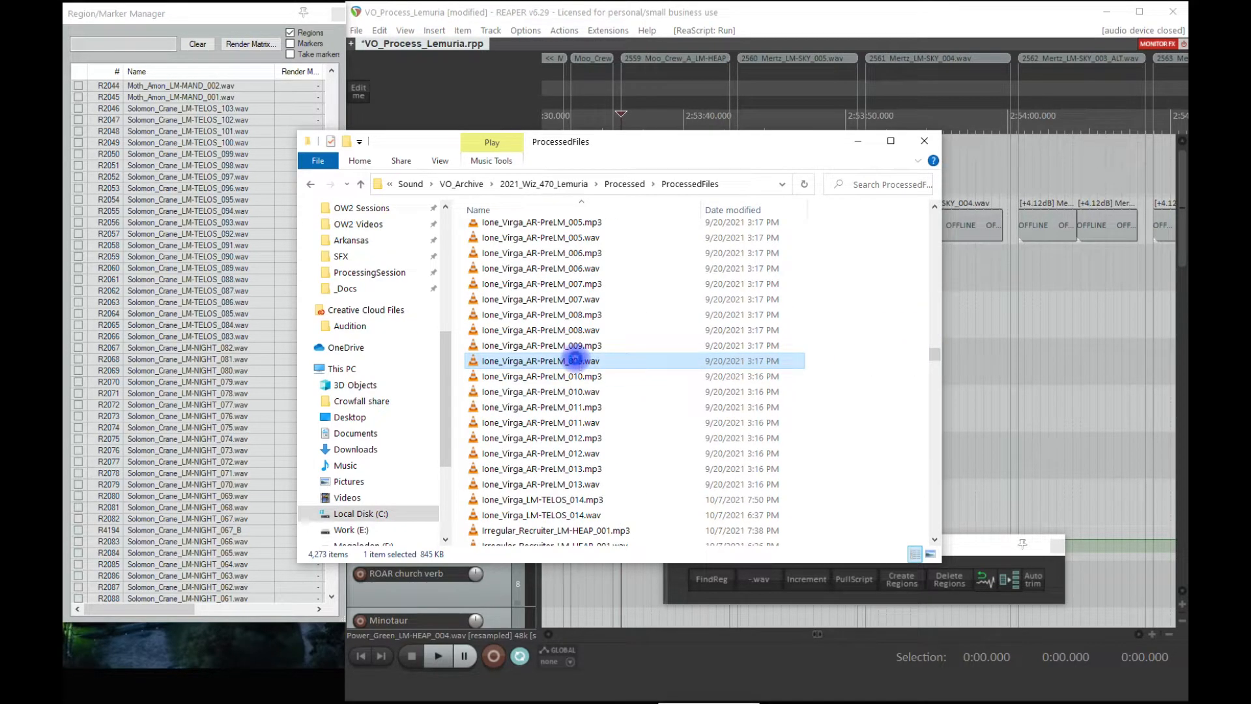
right_click(576, 361)
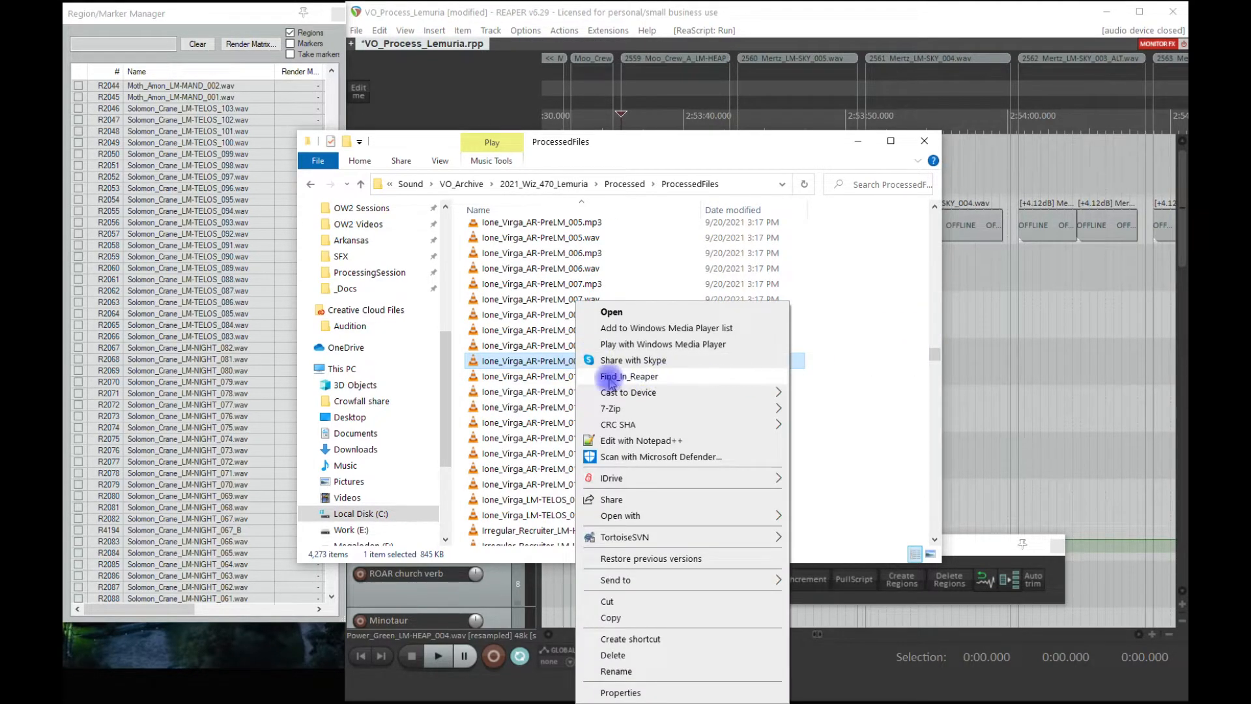
left_click(627, 377)
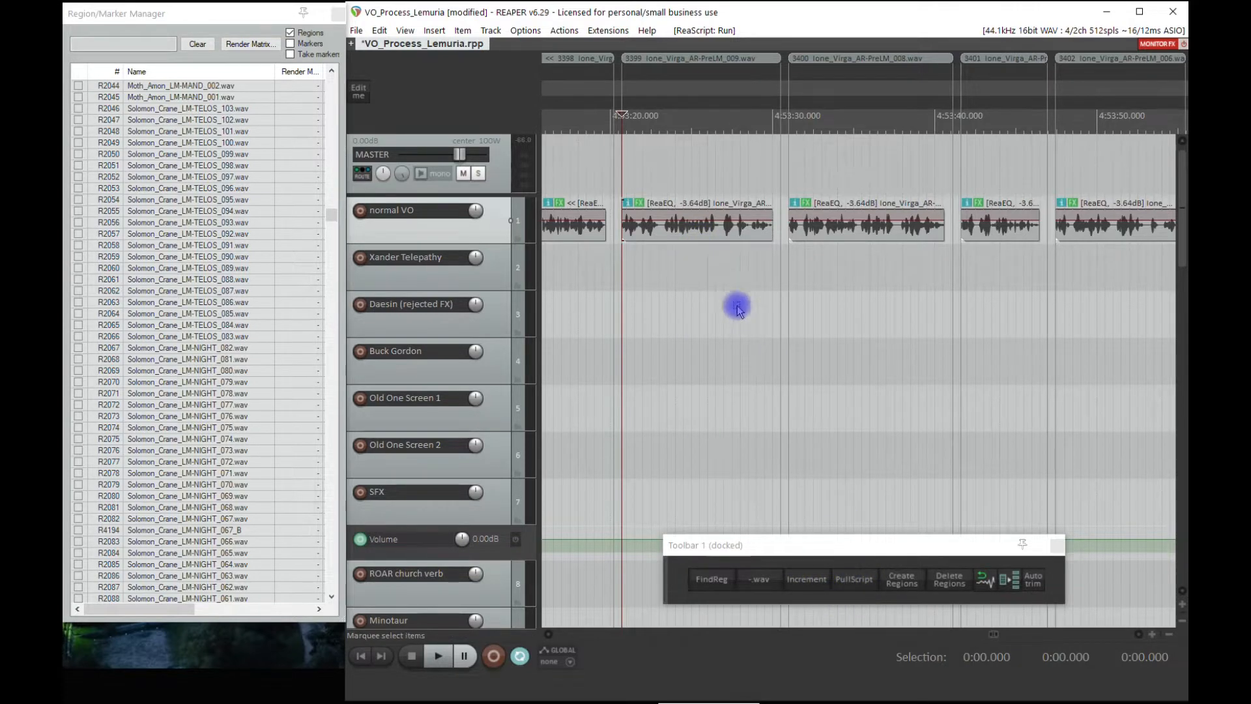
Place the edit cursor within the Ione_Virga_AR-PreLM_009 region, view its character script with PullScript, and return to REAPER
left_click(713, 288)
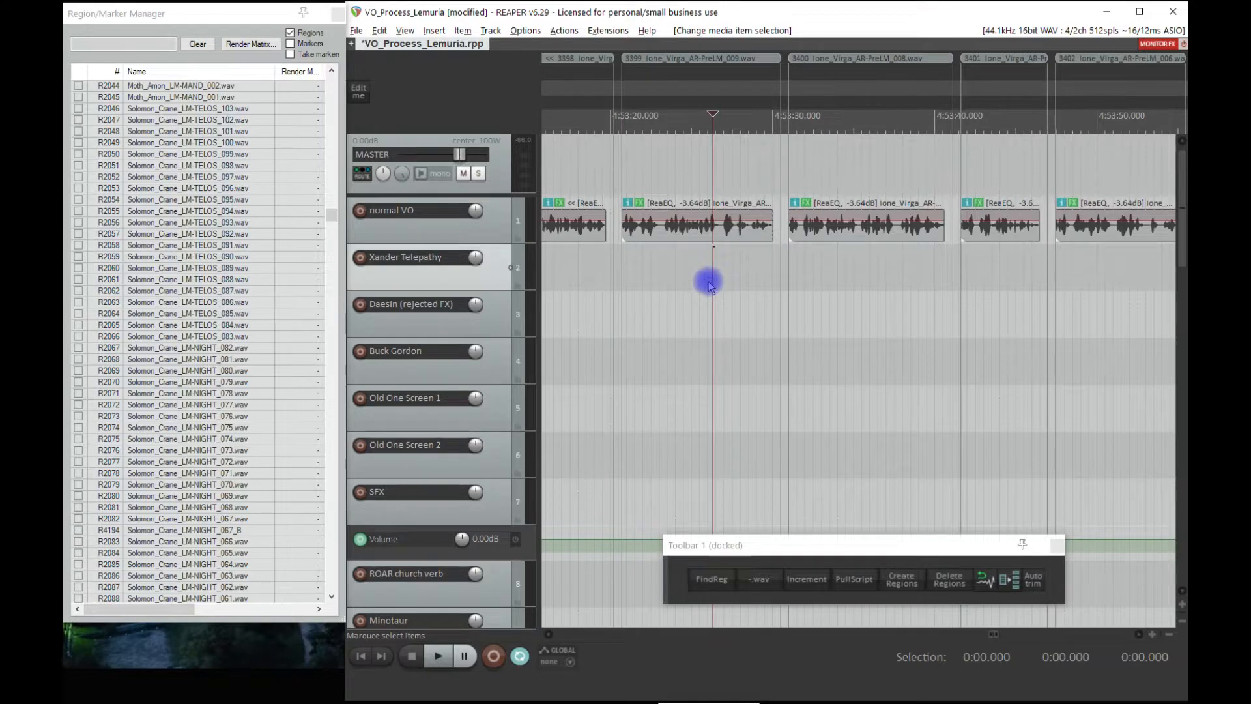
scroll(709, 284, "up", 3)
left_click_drag(708, 276, 859, 303)
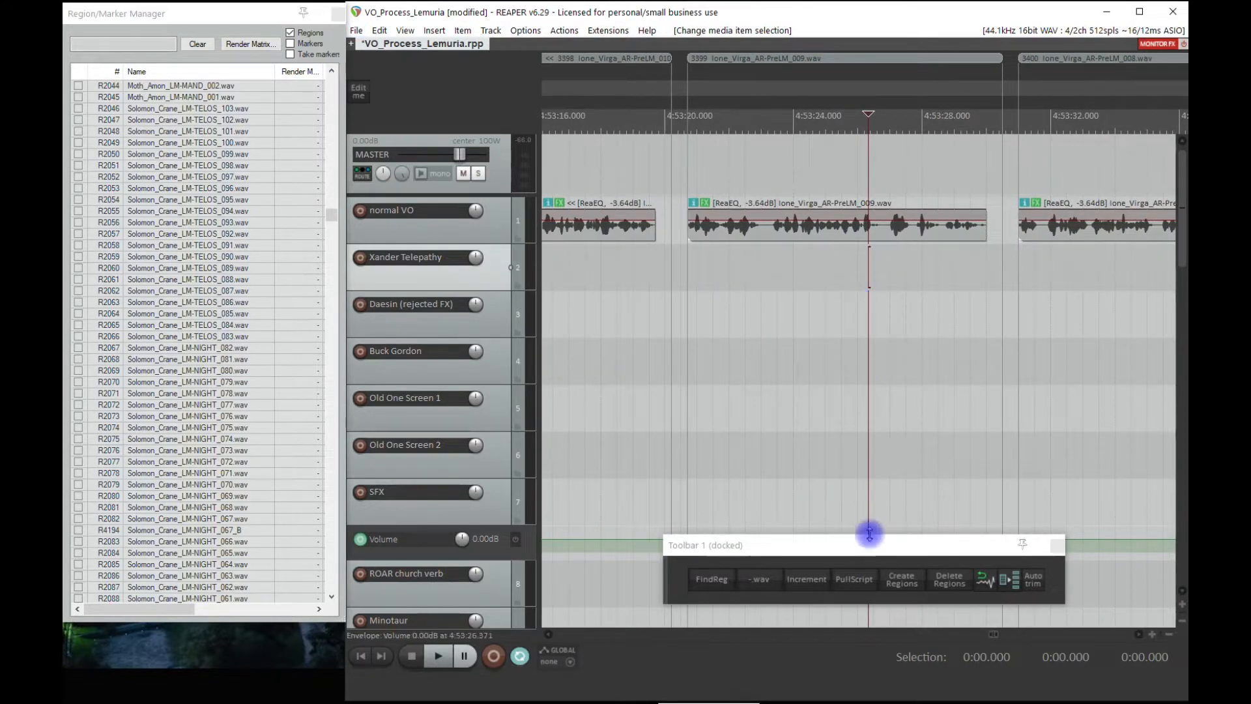
left_click(867, 579)
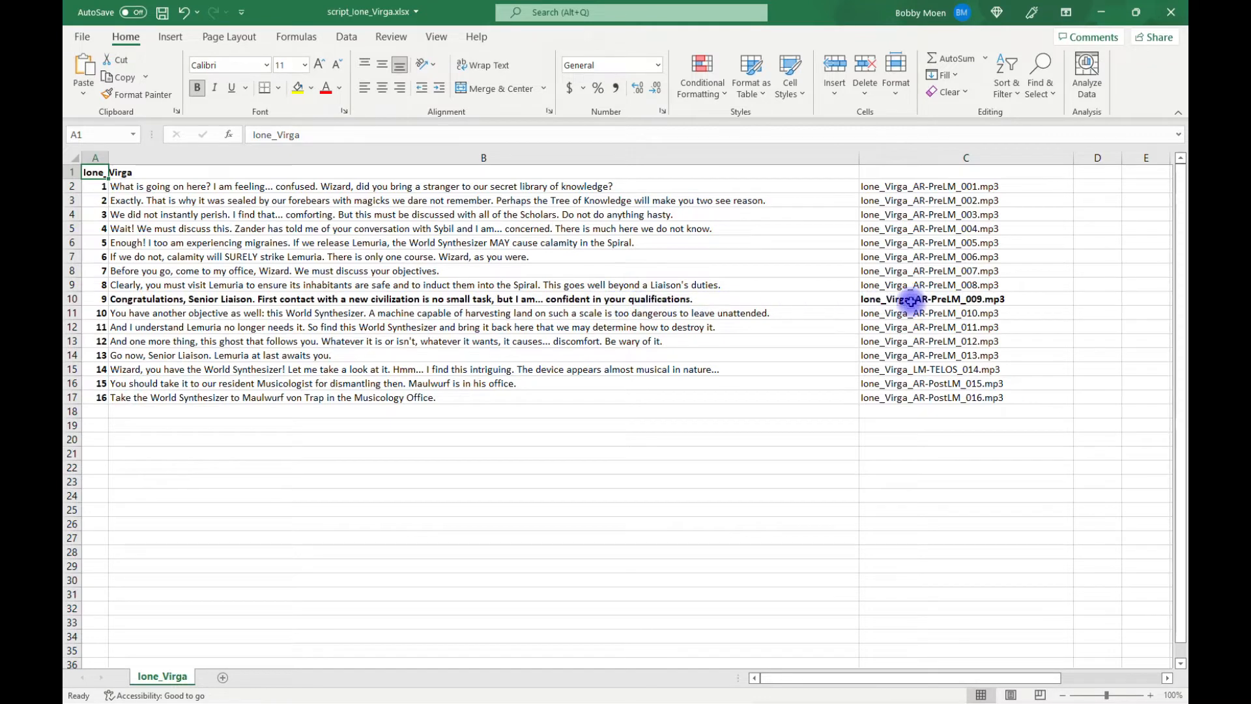
left_click(1101, 12)
left_click(1101, 13)
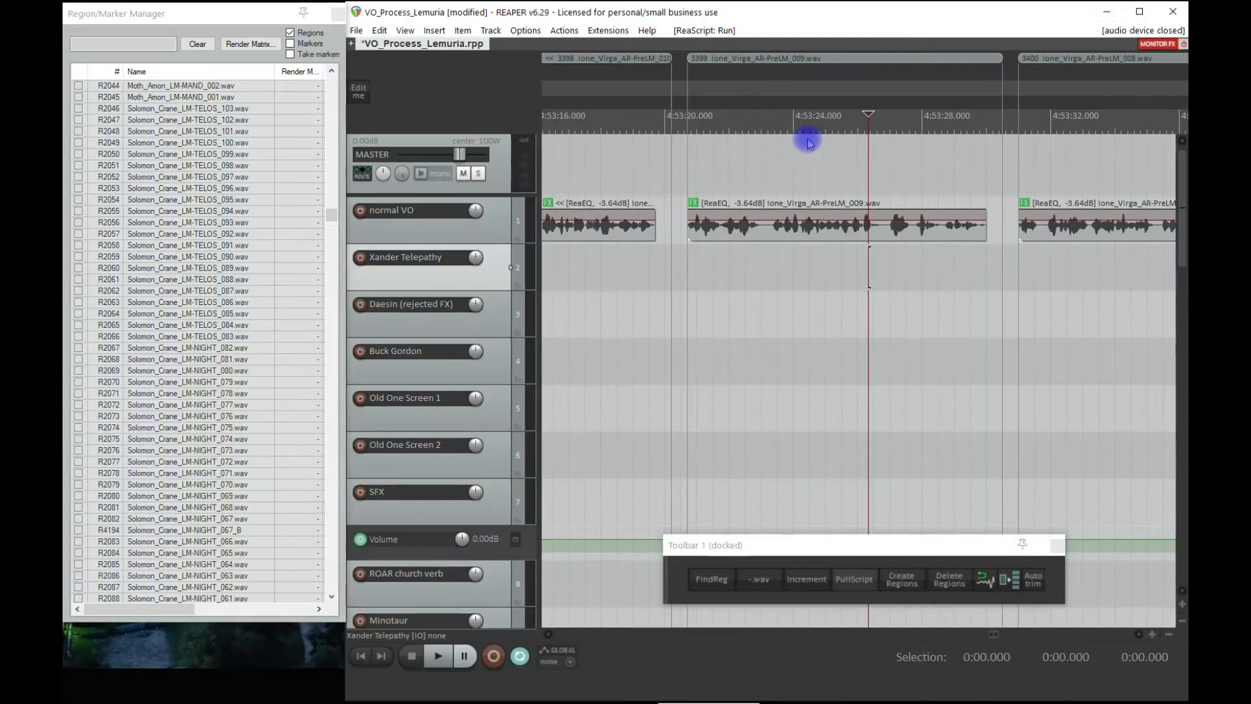
Strip the .wav extension from the region names with the "-.wav" script
left_click(842, 125)
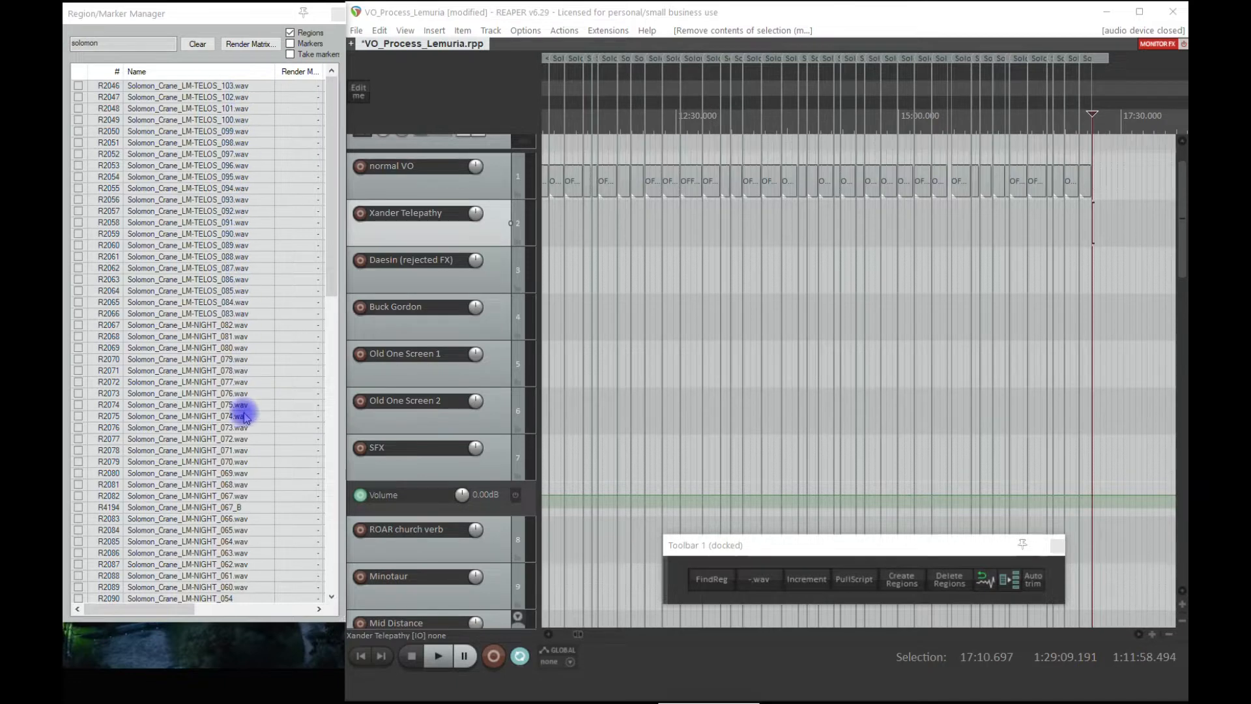
left_click(762, 577)
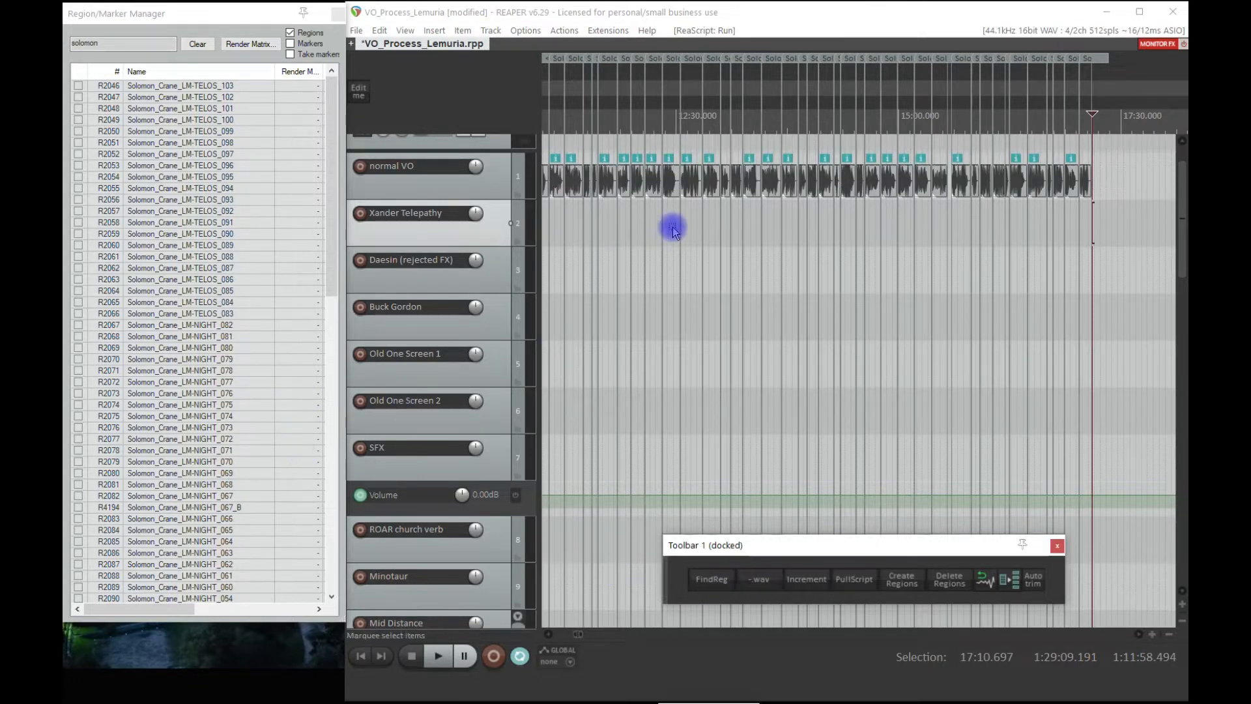
left_click(652, 202)
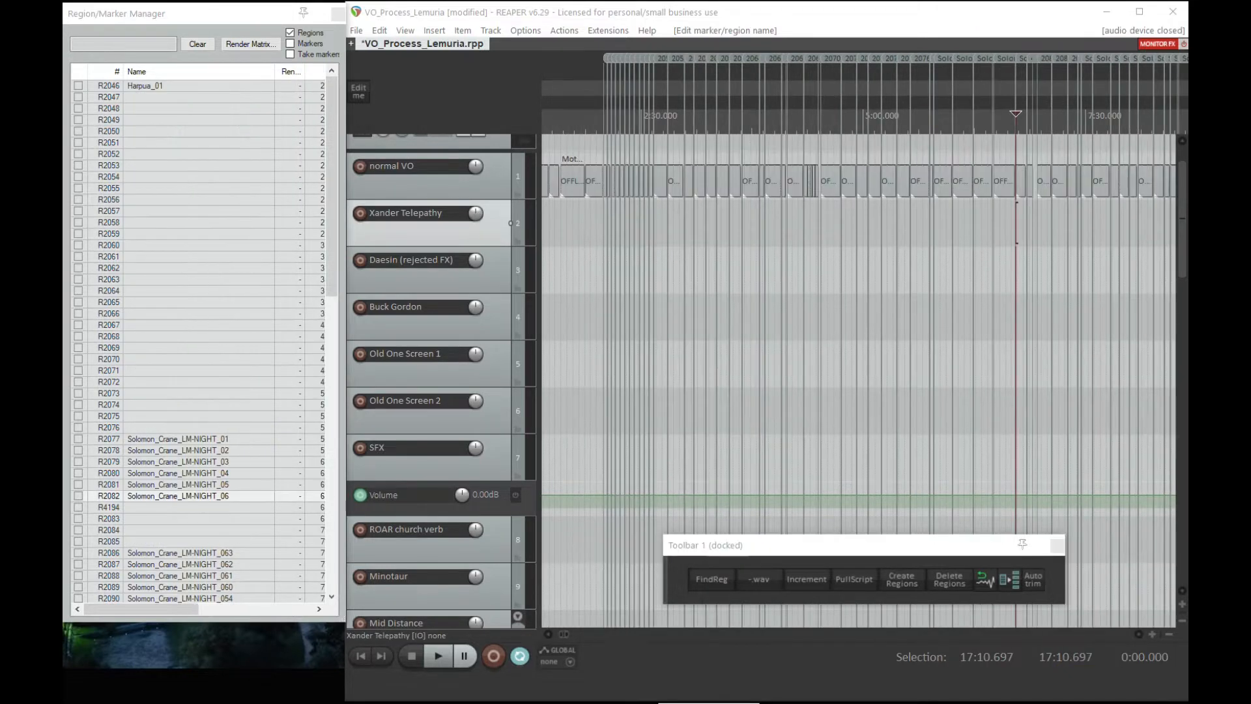
Run the Increment script to fill the unnamed regions after Harpua_01 with sequentially numbered names
left_click(820, 562)
left_click(221, 259)
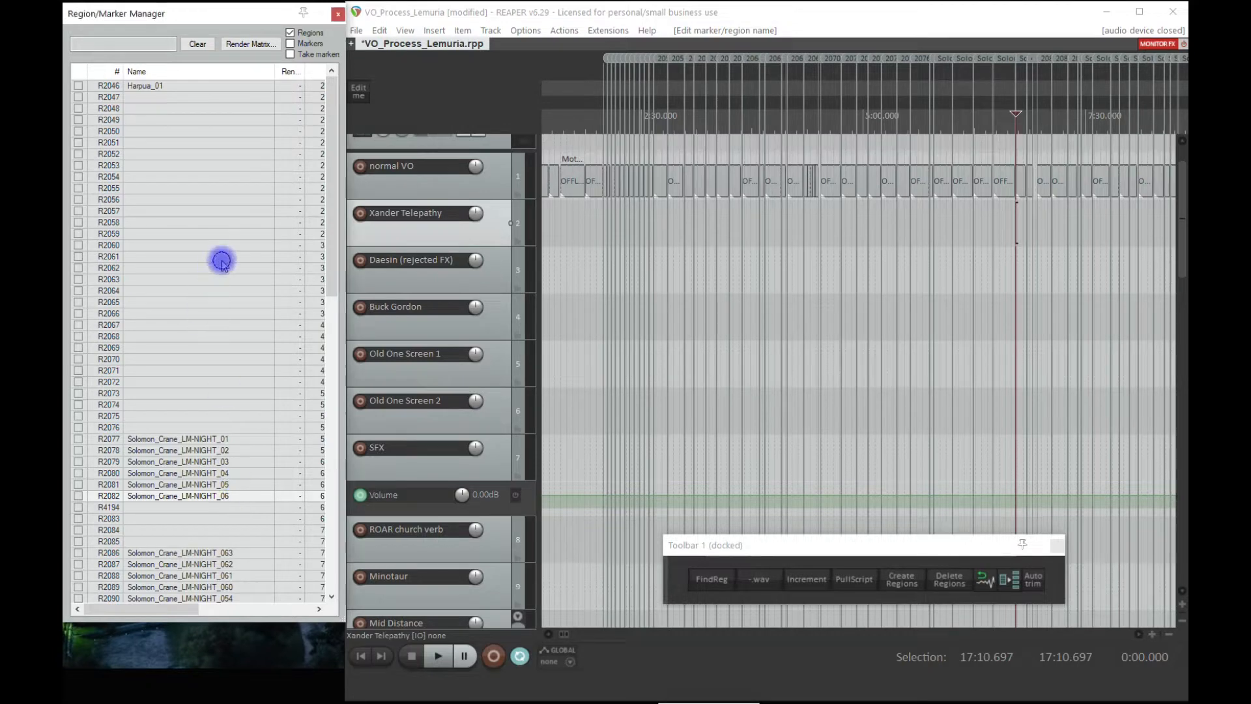
left_click(215, 427)
left_click(202, 92, "shift")
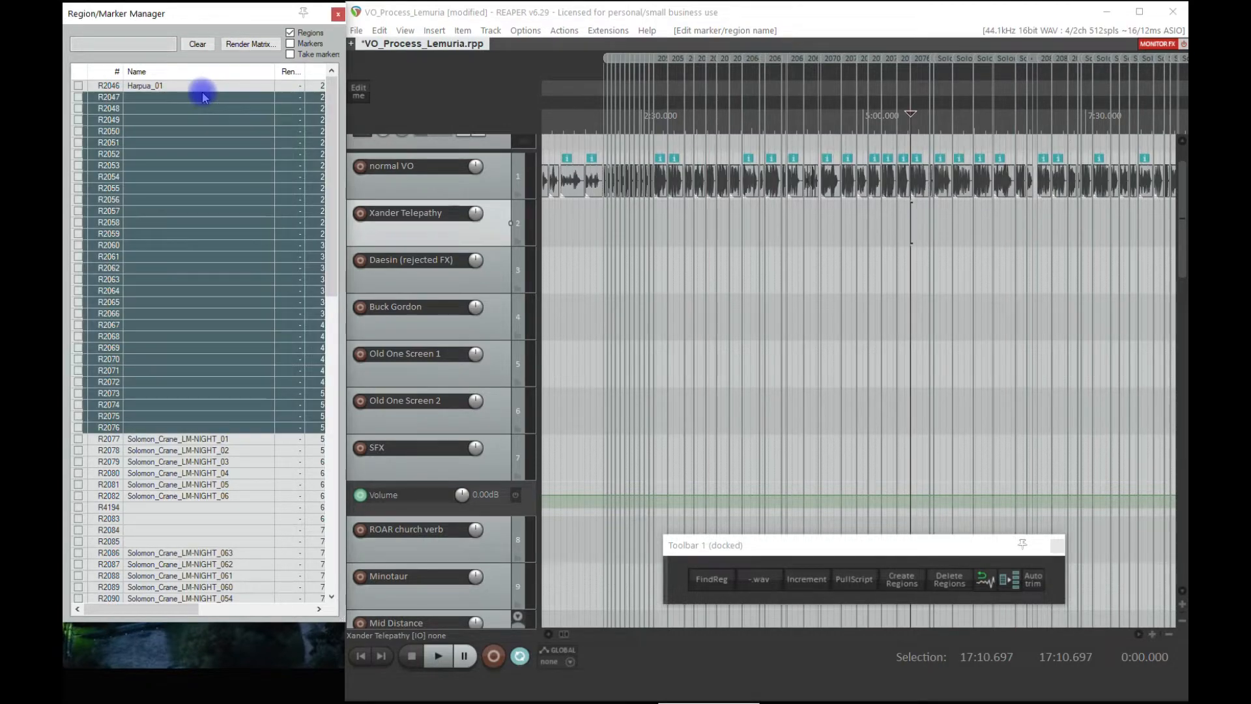
left_click(173, 87)
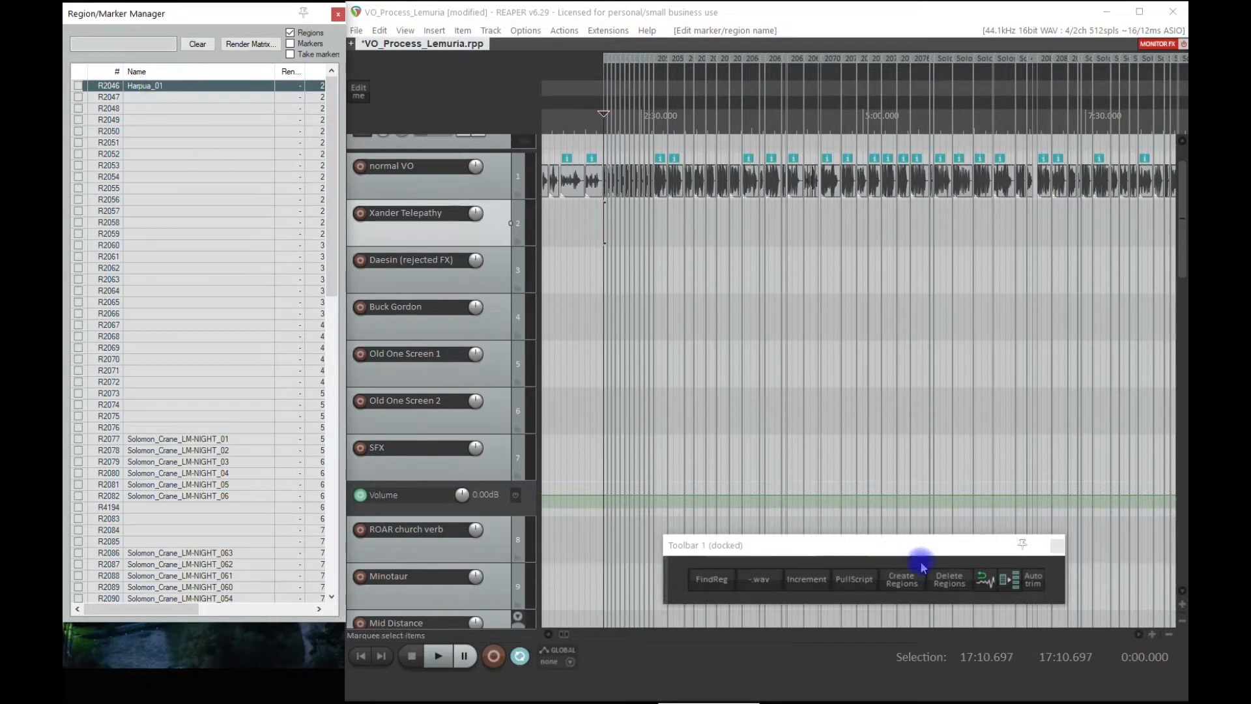
left_click(815, 583)
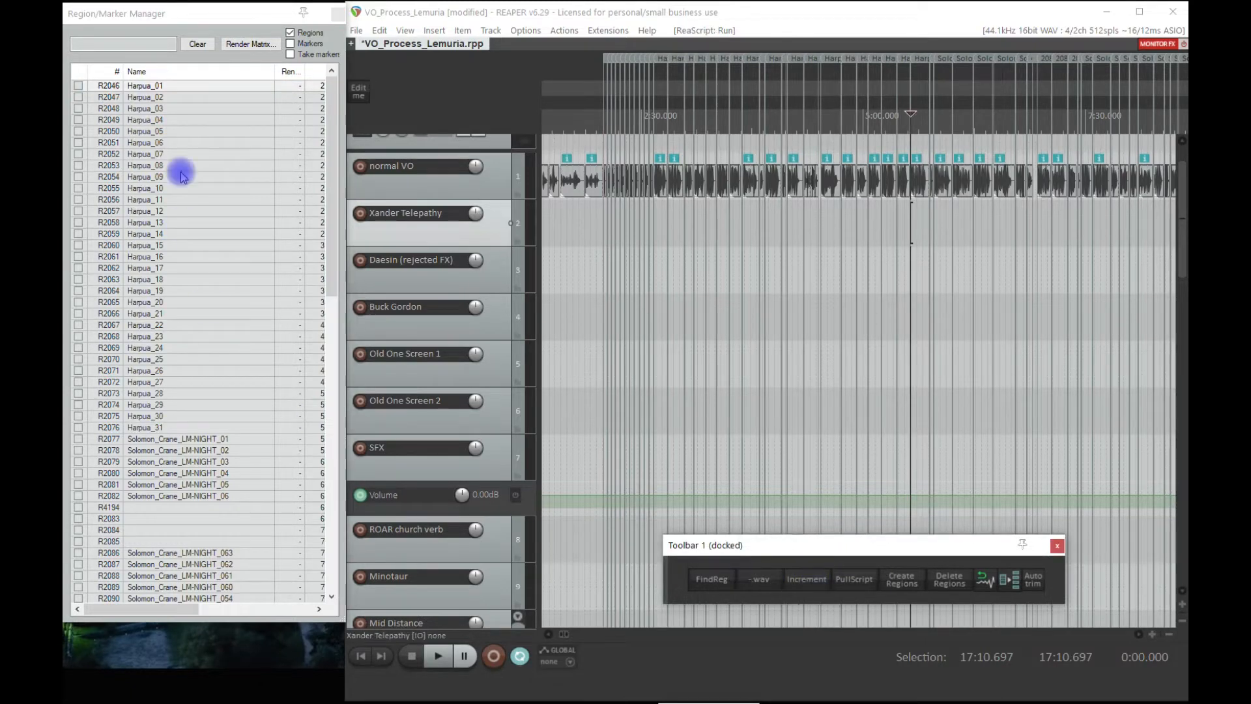
Clear the names of regions Harpua_16 to Harpua_20, and run the Increment script to renumber onward from Harpua_15
double_click(201, 303)
key("BackSpace")
key("Return")
double_click(197, 291)
key("BackSpace")
double_click(196, 282)
key("BackSpace")
double_click(196, 268)
key("BackSpace")
double_click(194, 255)
key("BackSpace")
key("Return")
left_click(192, 248)
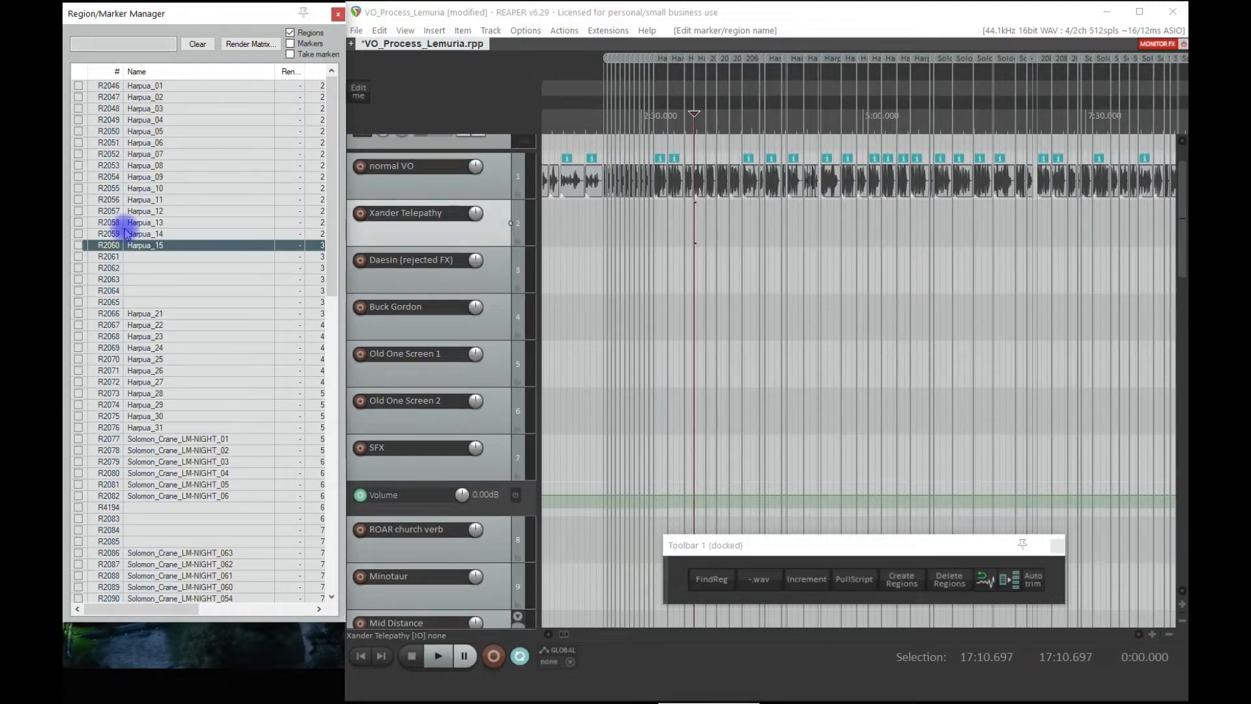
left_click(807, 579)
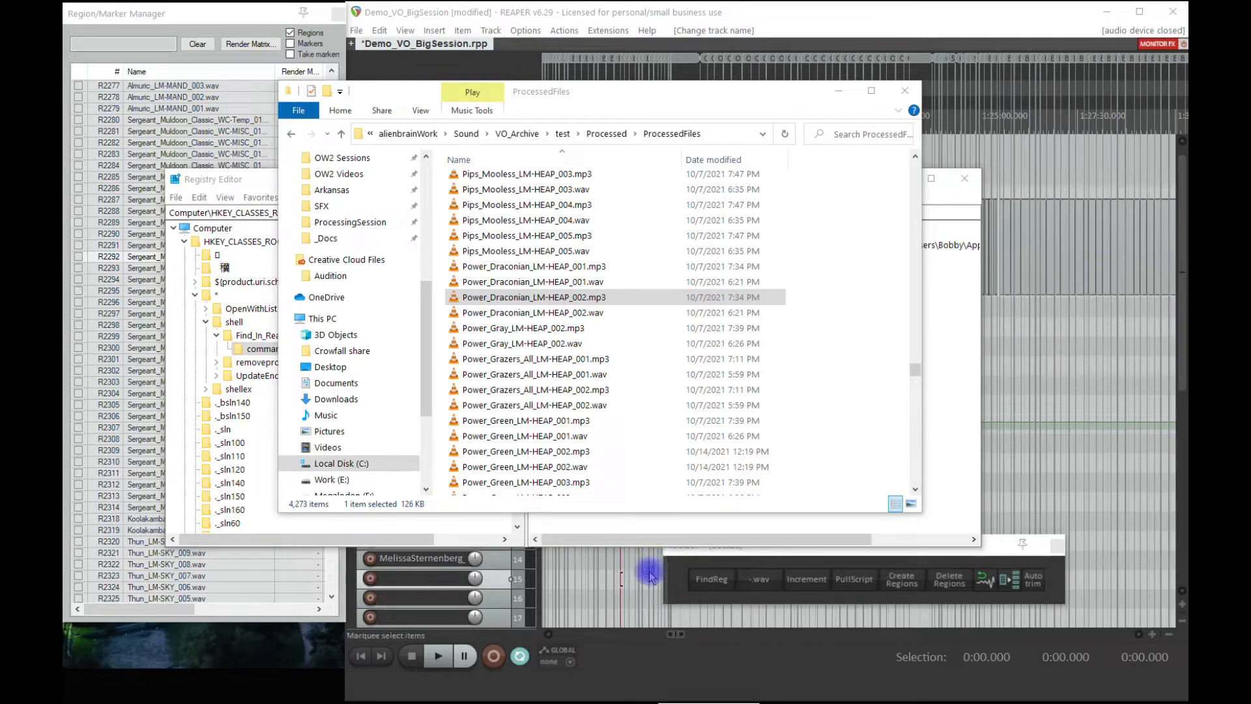
Find Diner_Irregular_LM-HEAP_001.wav in the ProcessedFiles folder and show its available file commands, including Find_In_Reaper
left_click(559, 375)
left_click_drag(915, 369, 914, 241)
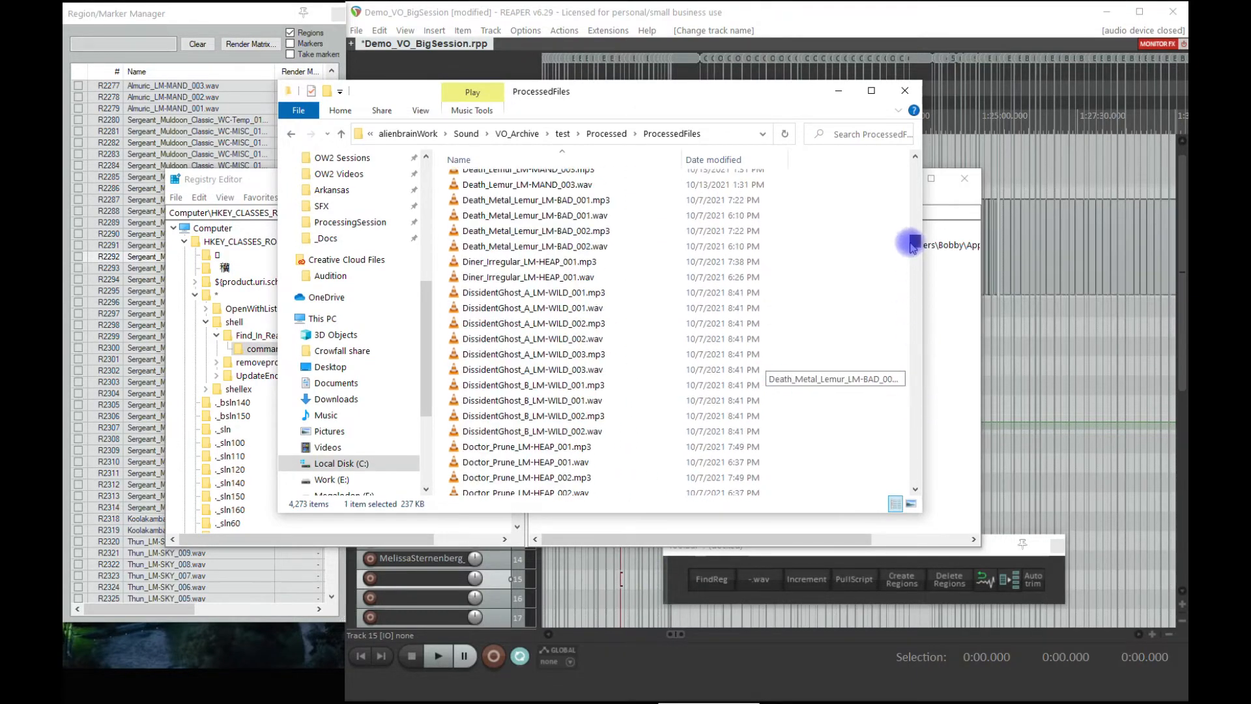
left_click(590, 277)
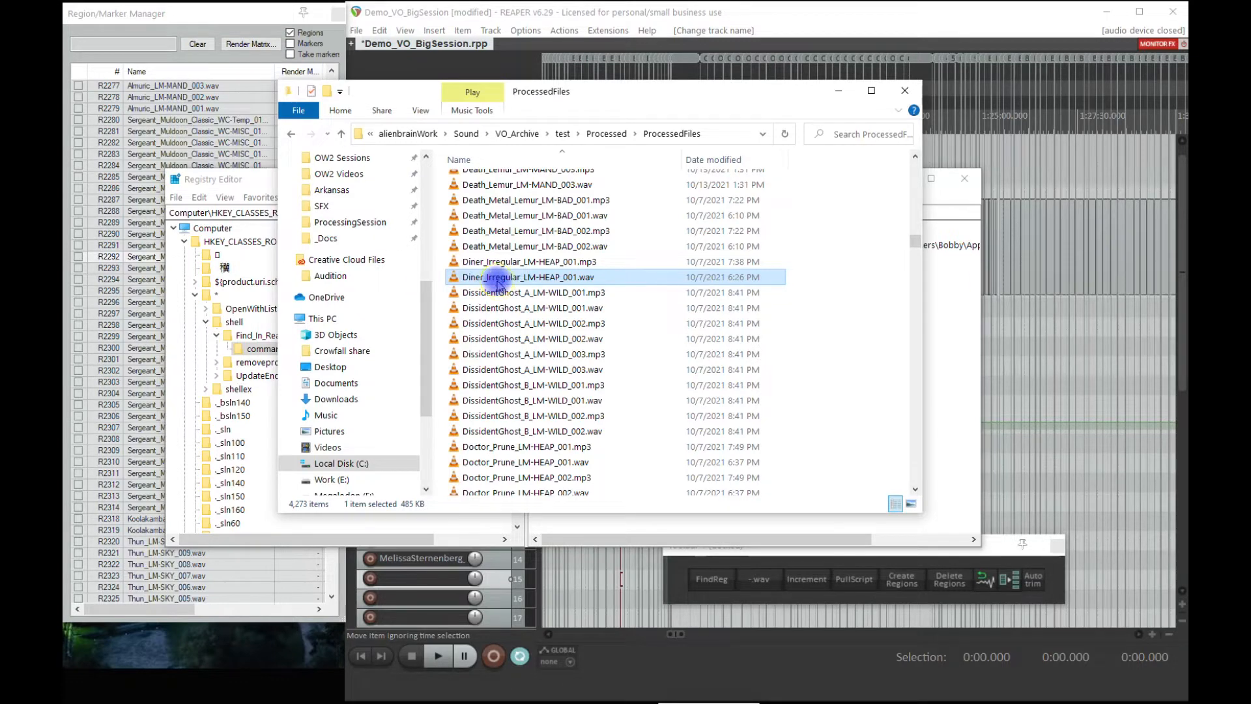
right_click(497, 282)
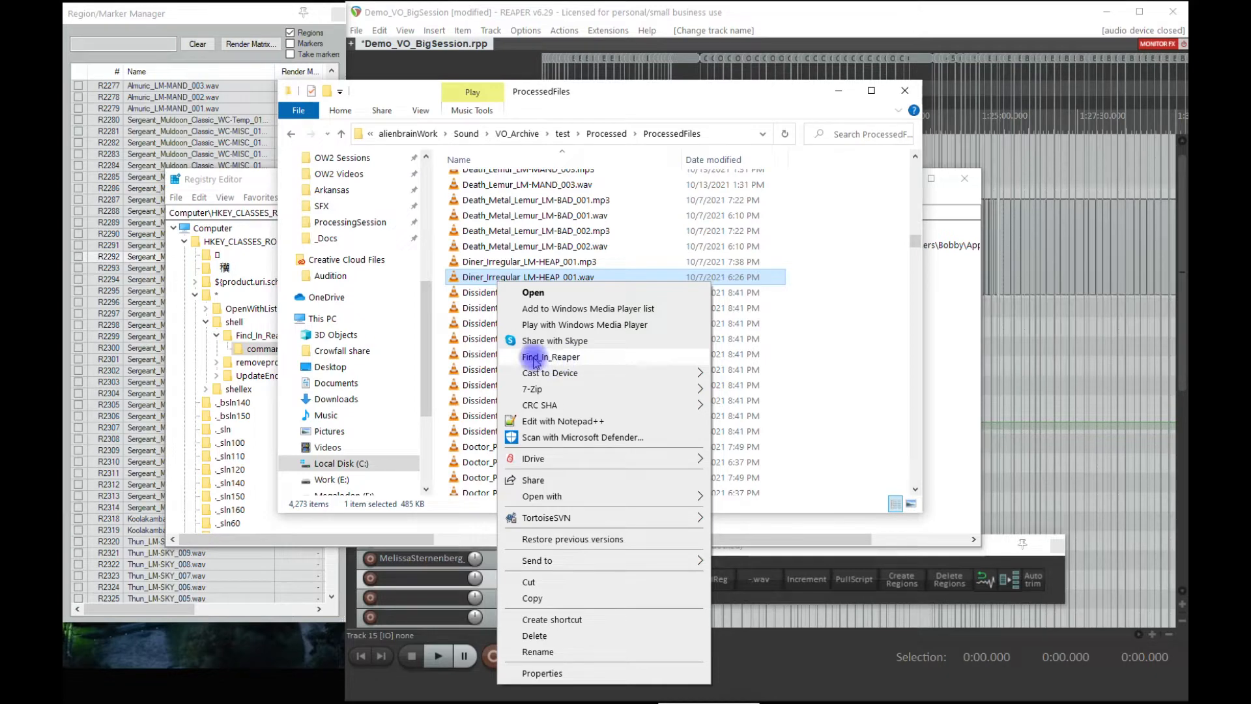
Switch to Registry Editor and inspect the Find_In_Reaper key and its command subkey under HKEY_CLASSES_ROOT\*\shell
left_click(241, 189)
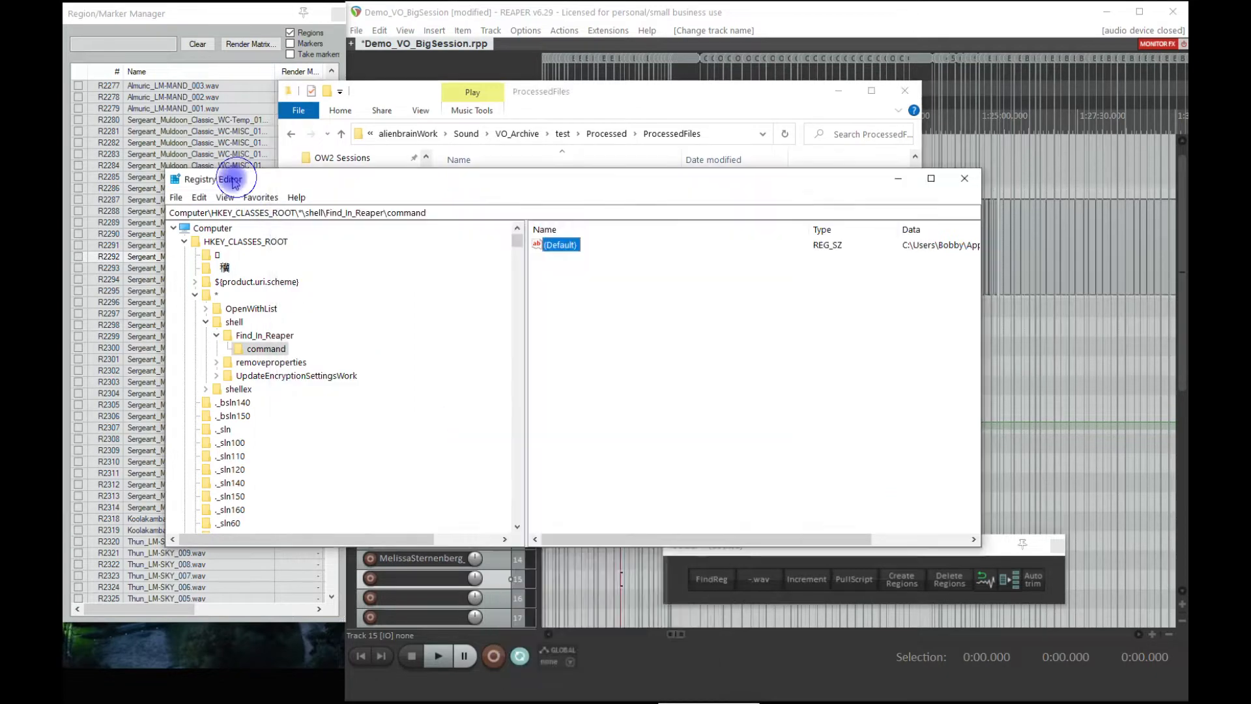
left_click(217, 294)
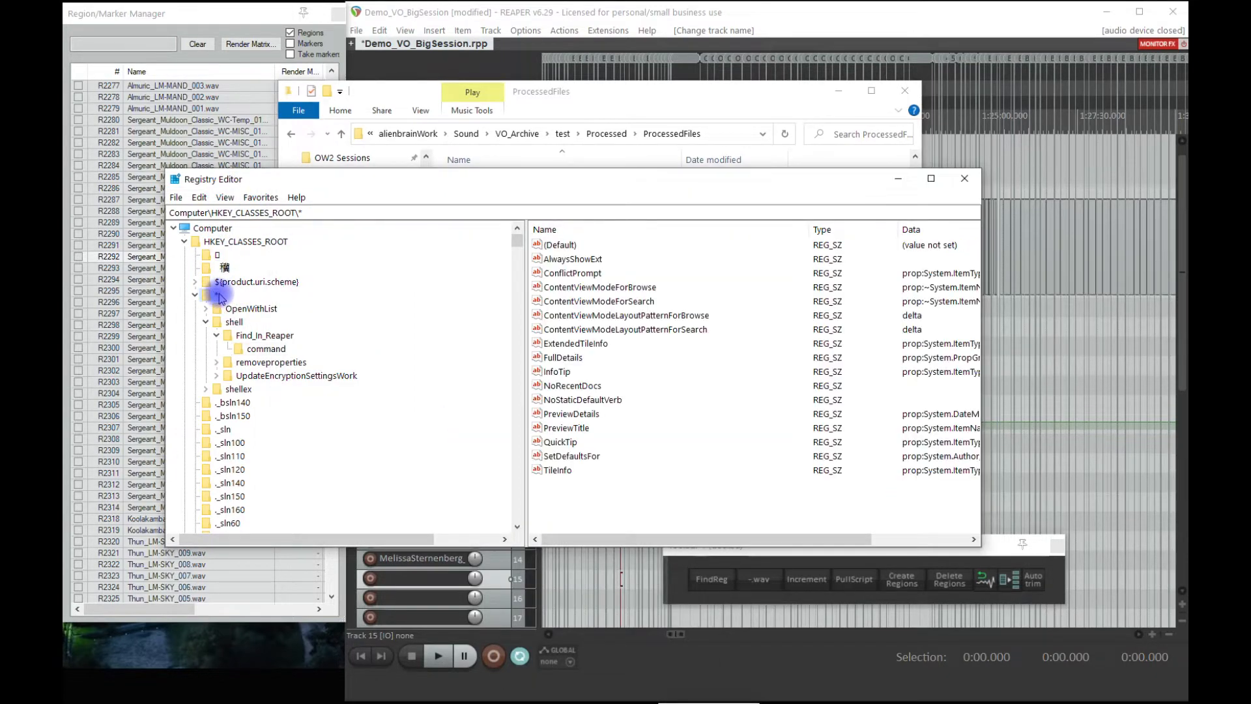
left_click(247, 336)
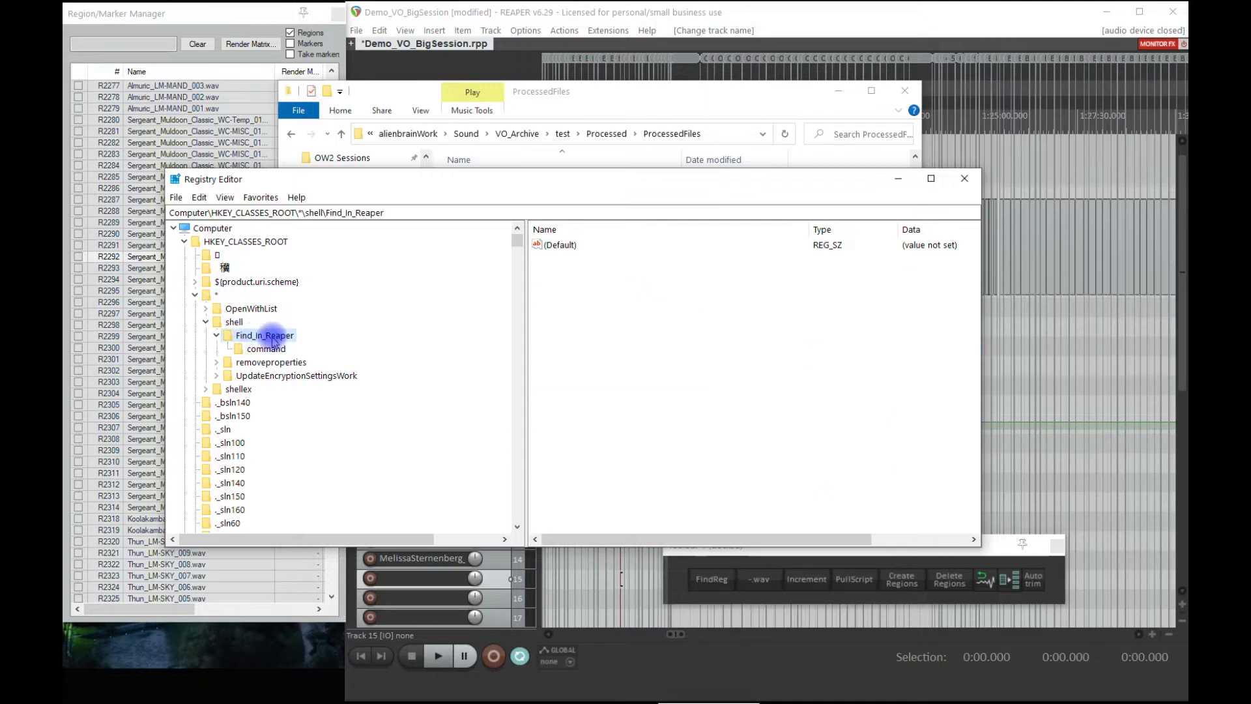
left_click(269, 350)
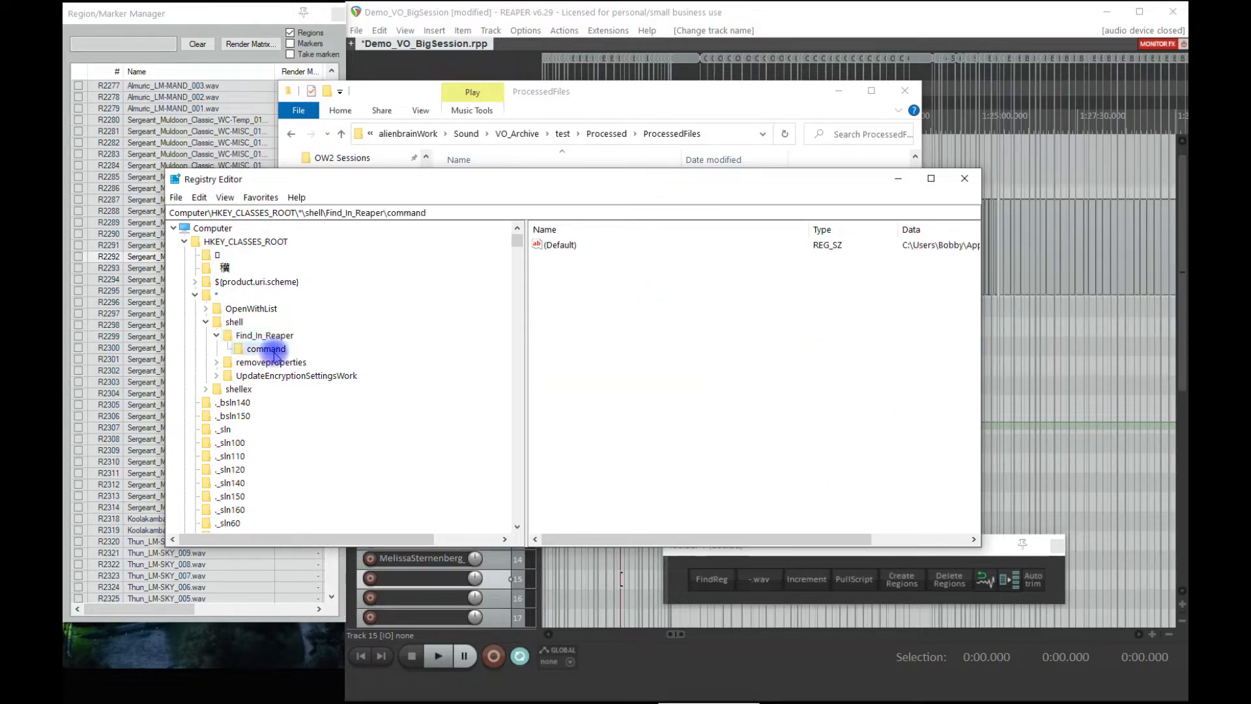
Inspect the Default value of the Find_In_Reaper command key, including its Python path and TriggerCustom_FindRegion.py argument, and show the selected audio file's commands
double_click(562, 246)
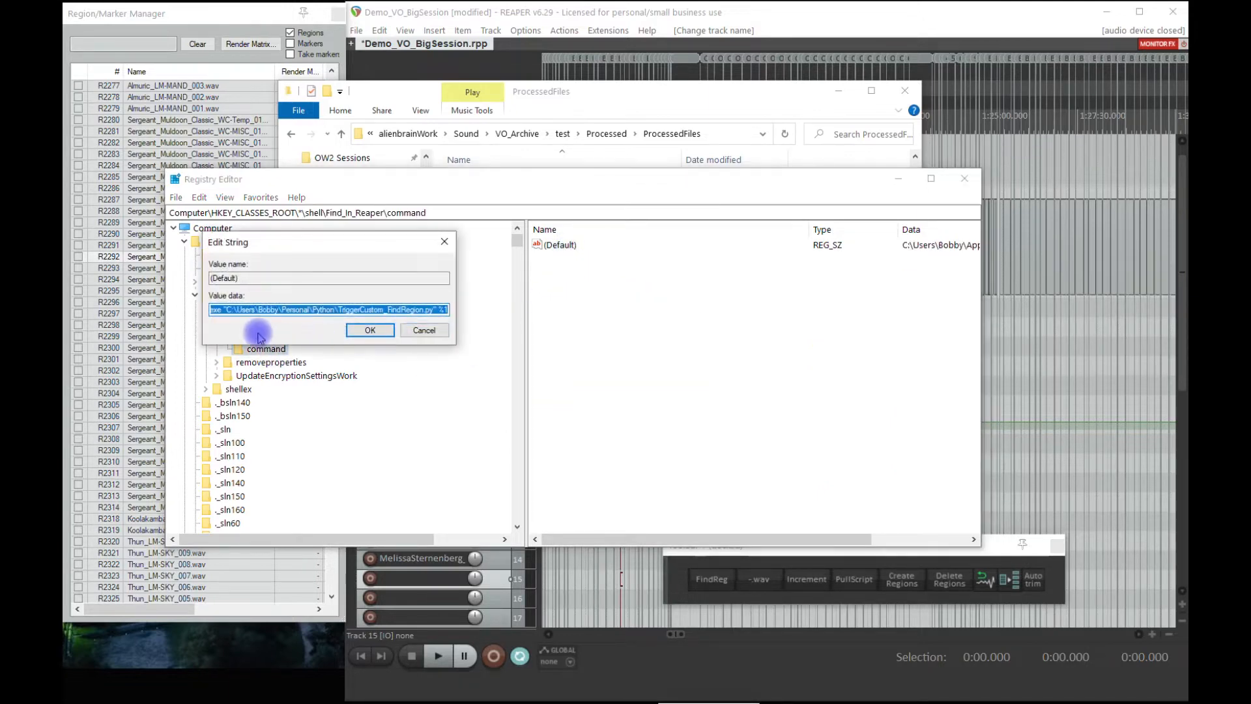
left_click_drag(241, 311, 199, 308)
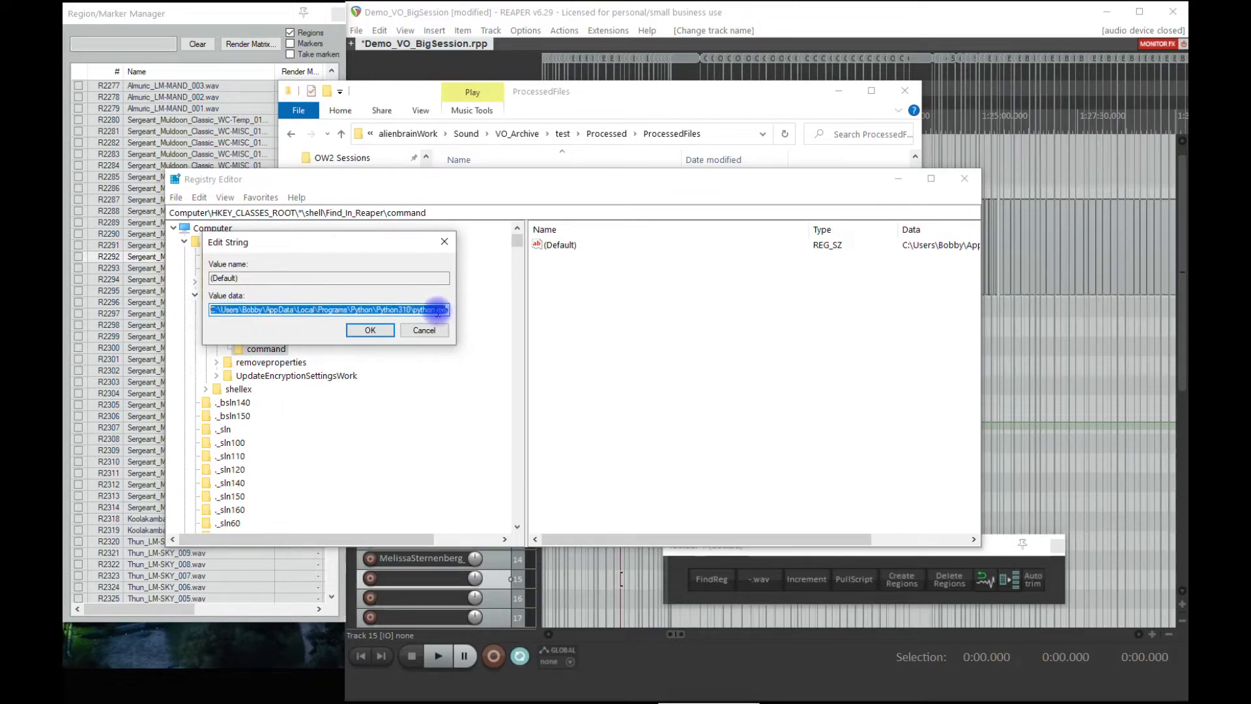
left_click_drag(434, 310, 340, 311)
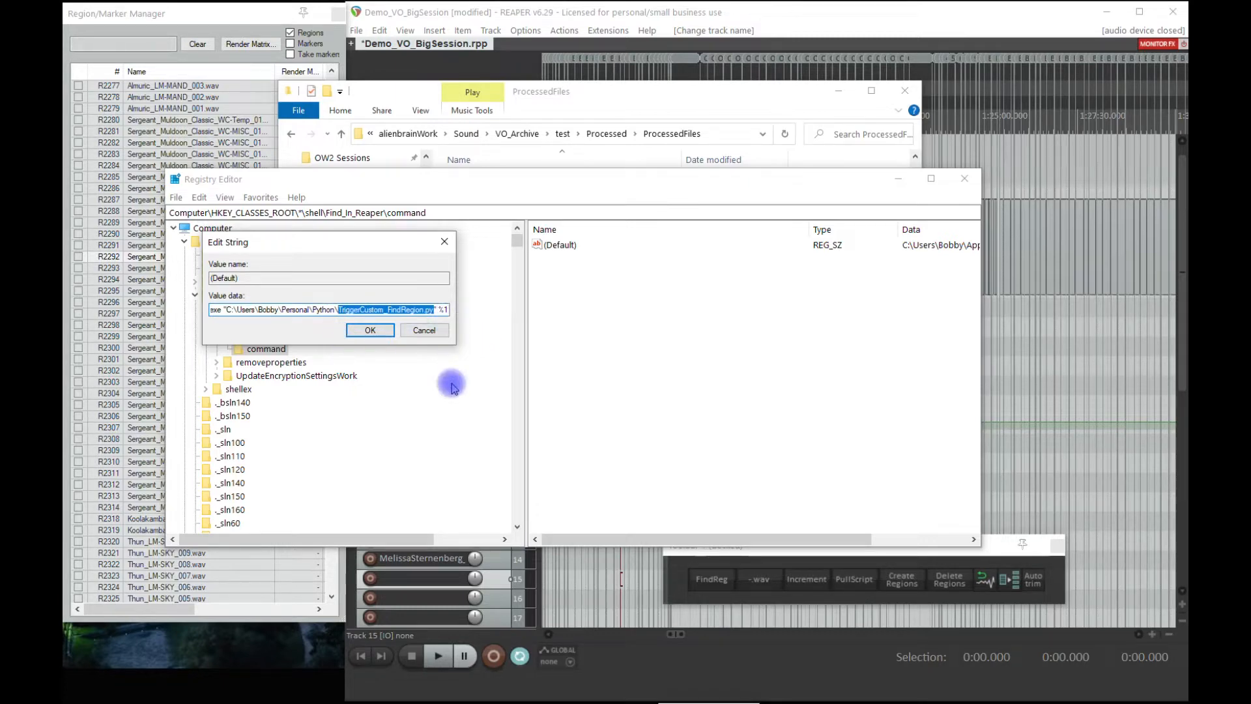
left_click(565, 91)
right_click(550, 277)
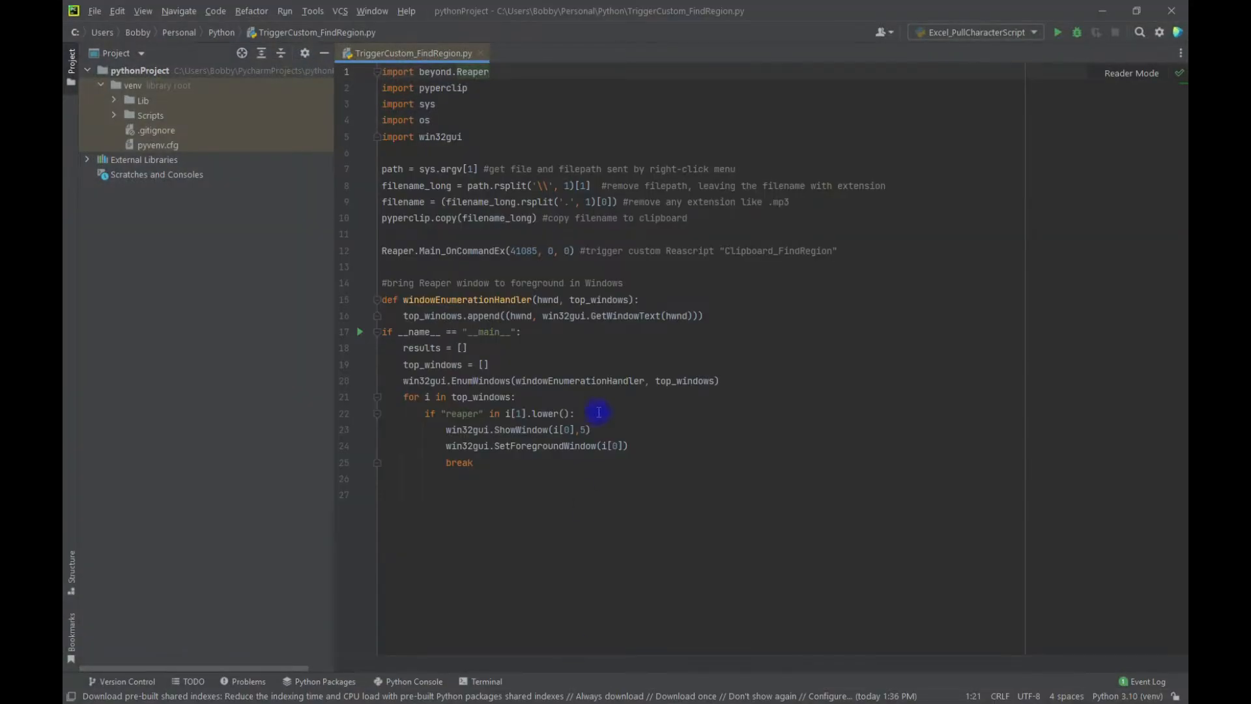
Switch to PyCharm and examine the imports, filename handling, Reaper.Main_OnCommandEx call and window-foreground code in TriggerCustom_FindRegion.py
left_click_drag(485, 157, 311, 26)
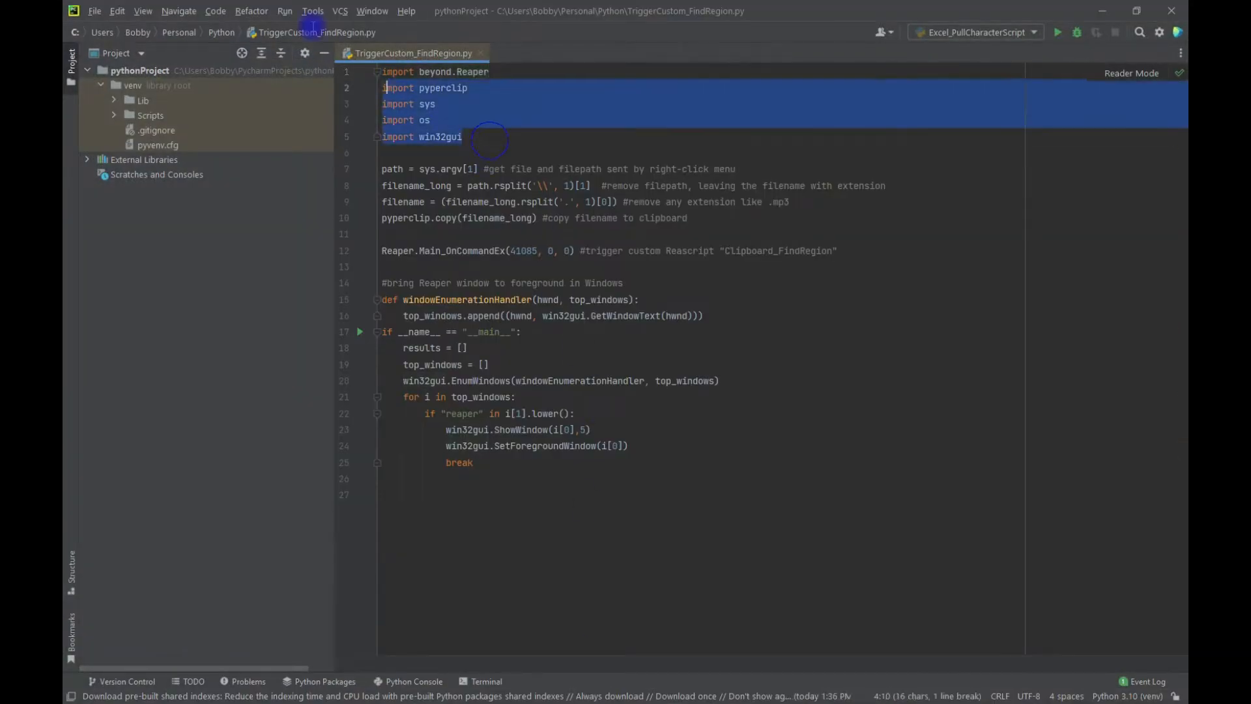
left_click(416, 155)
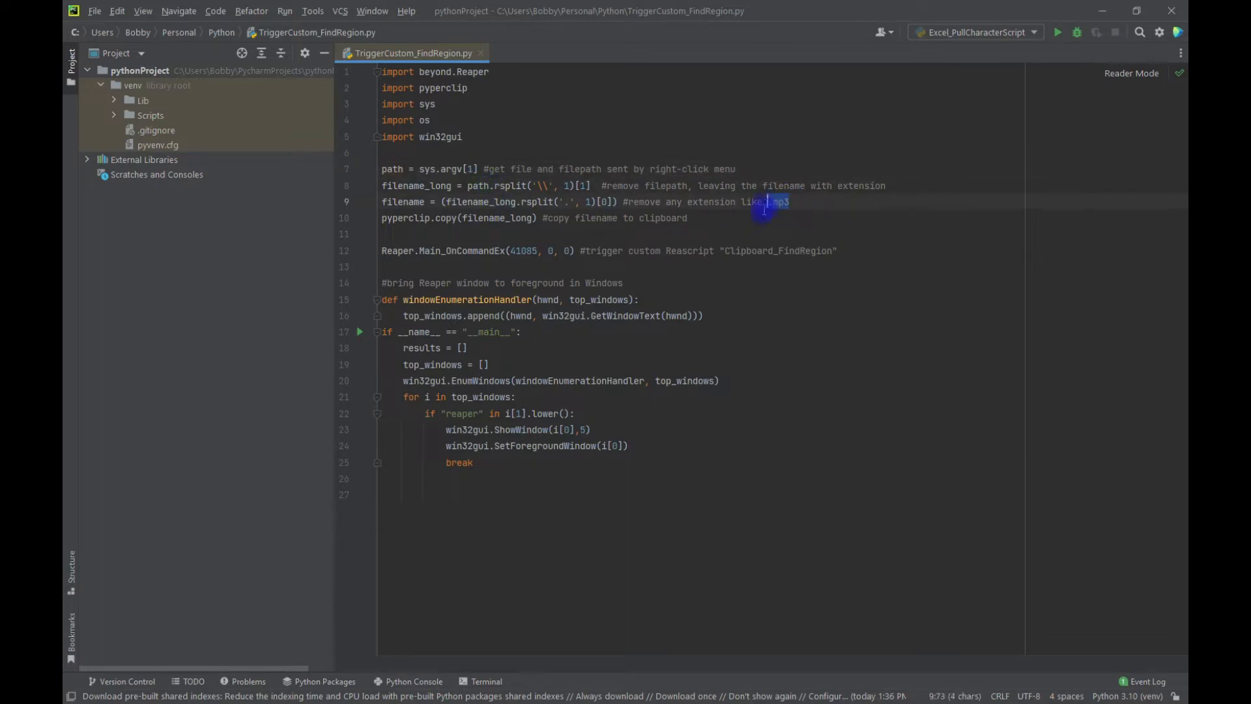
left_click(707, 218)
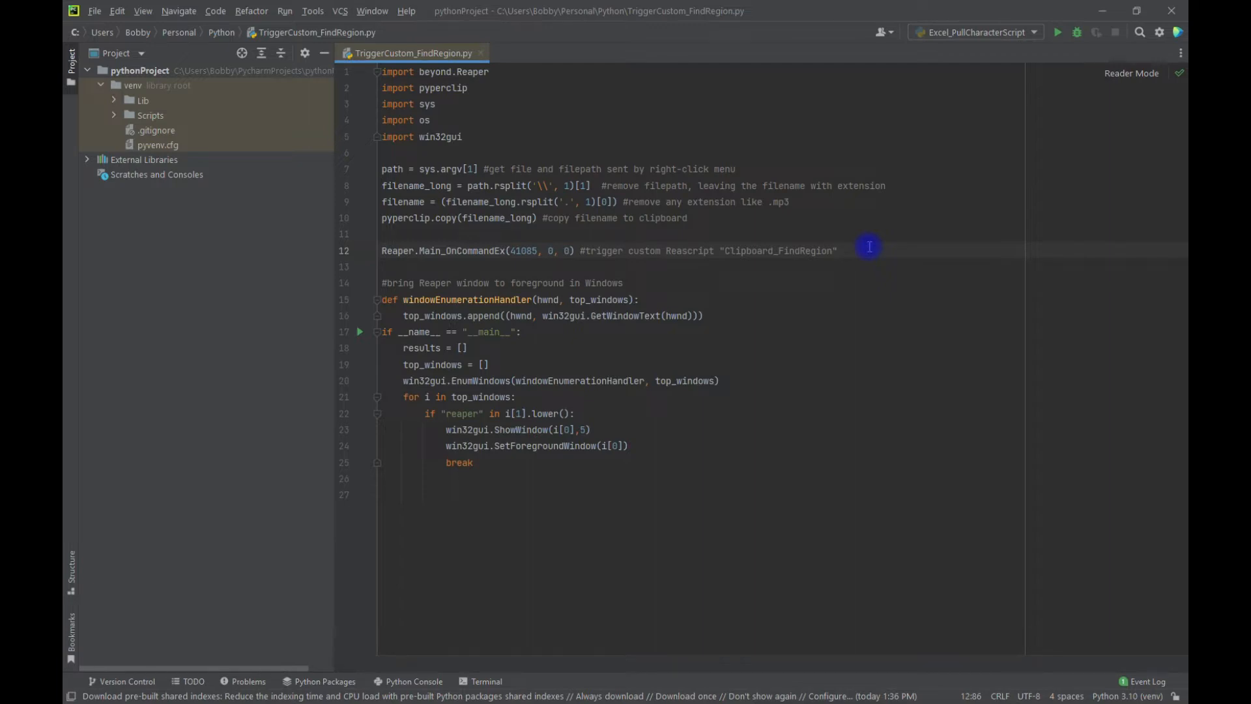
left_click_drag(490, 72, 416, 72)
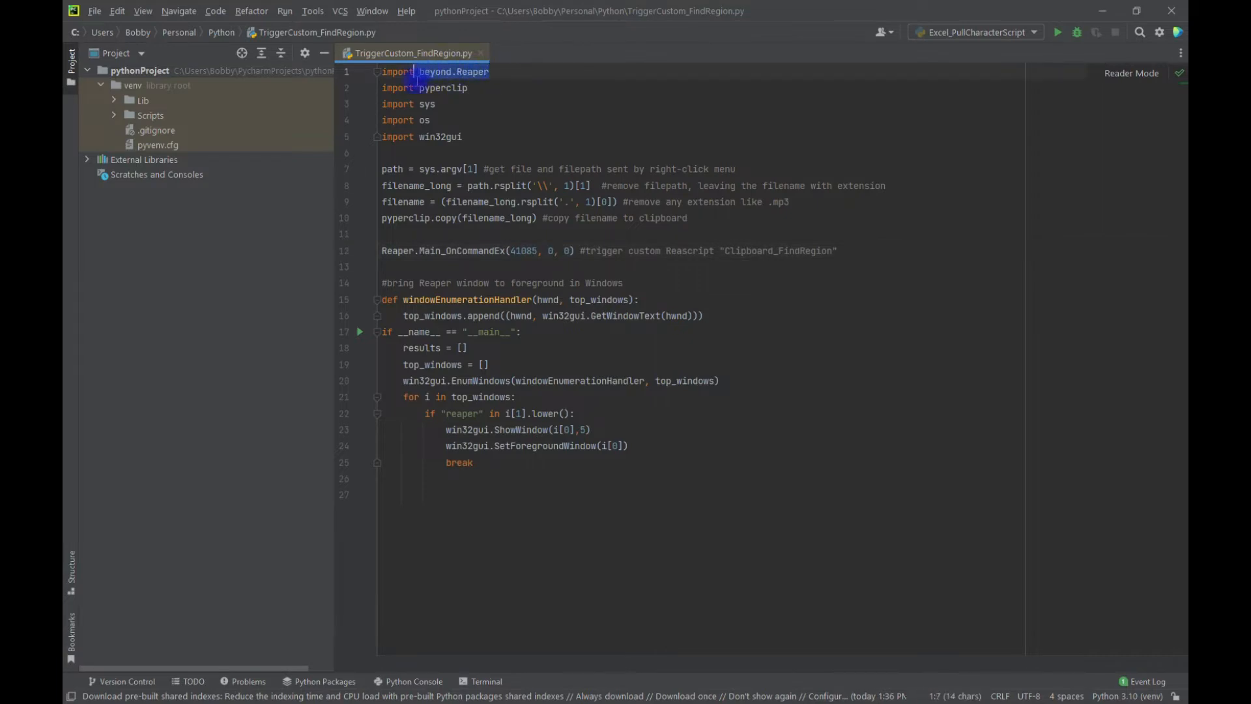
left_click(848, 254)
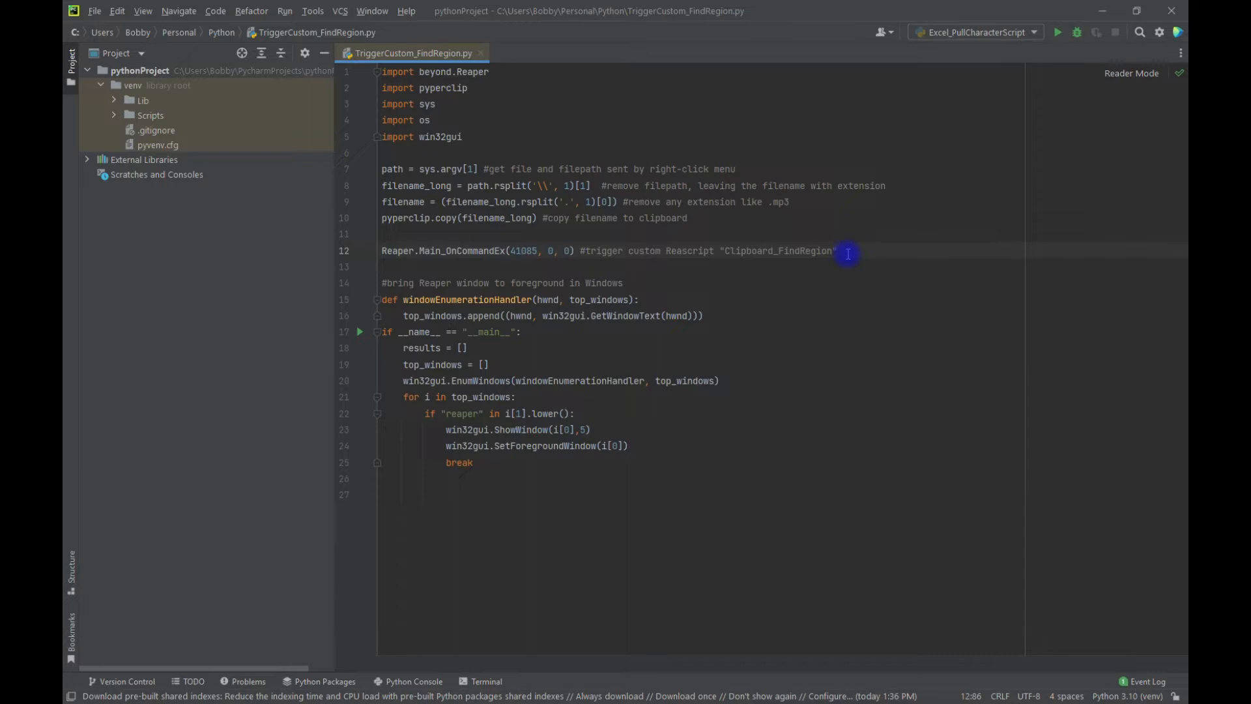
left_click_drag(505, 494, 389, 283)
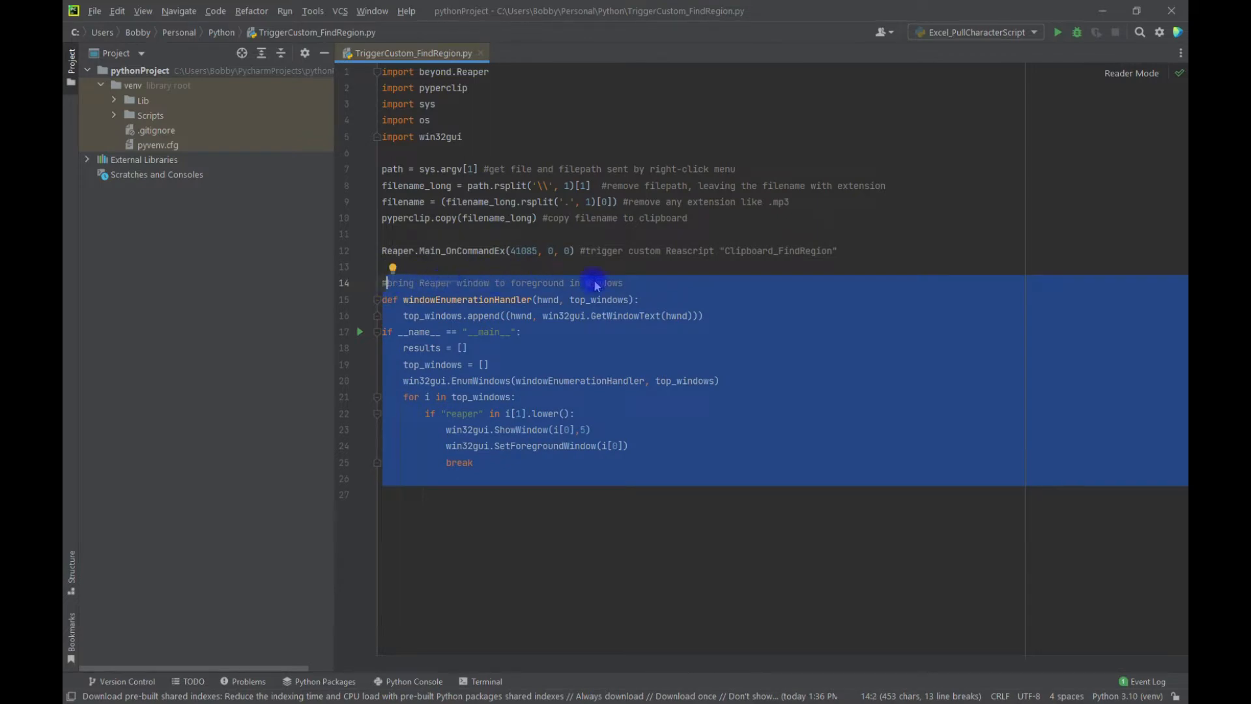
left_click(605, 262)
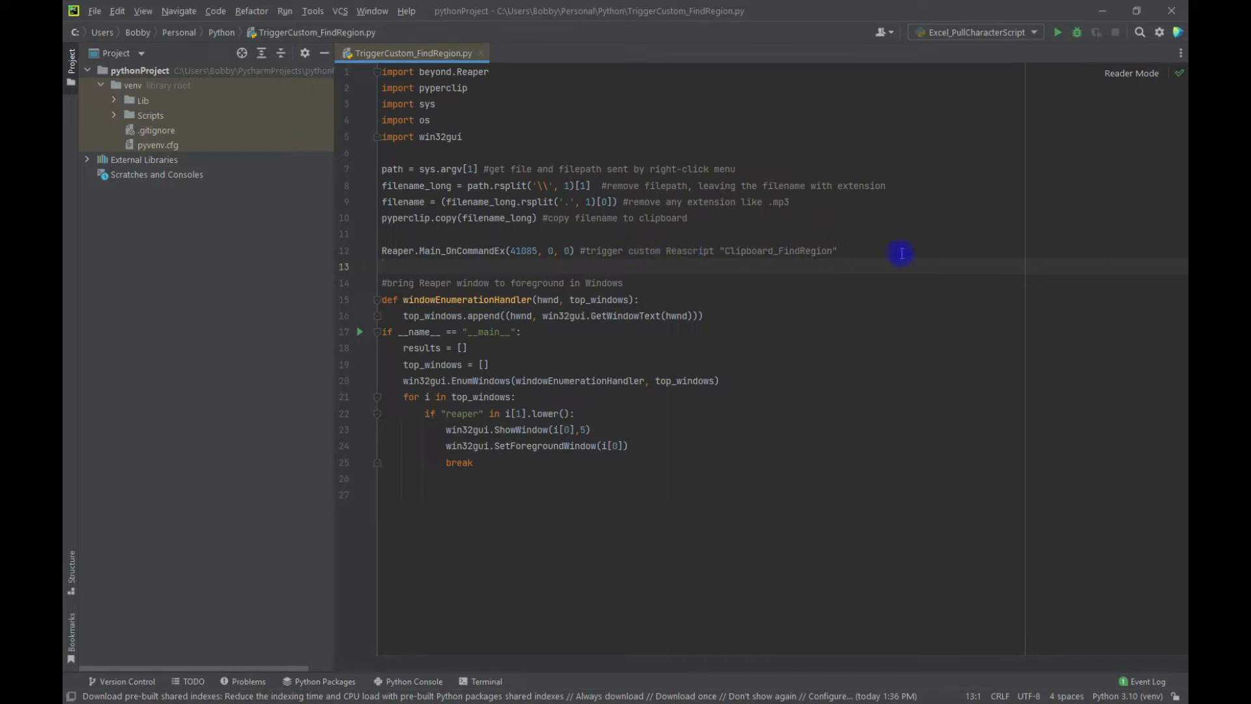
left_click(874, 250)
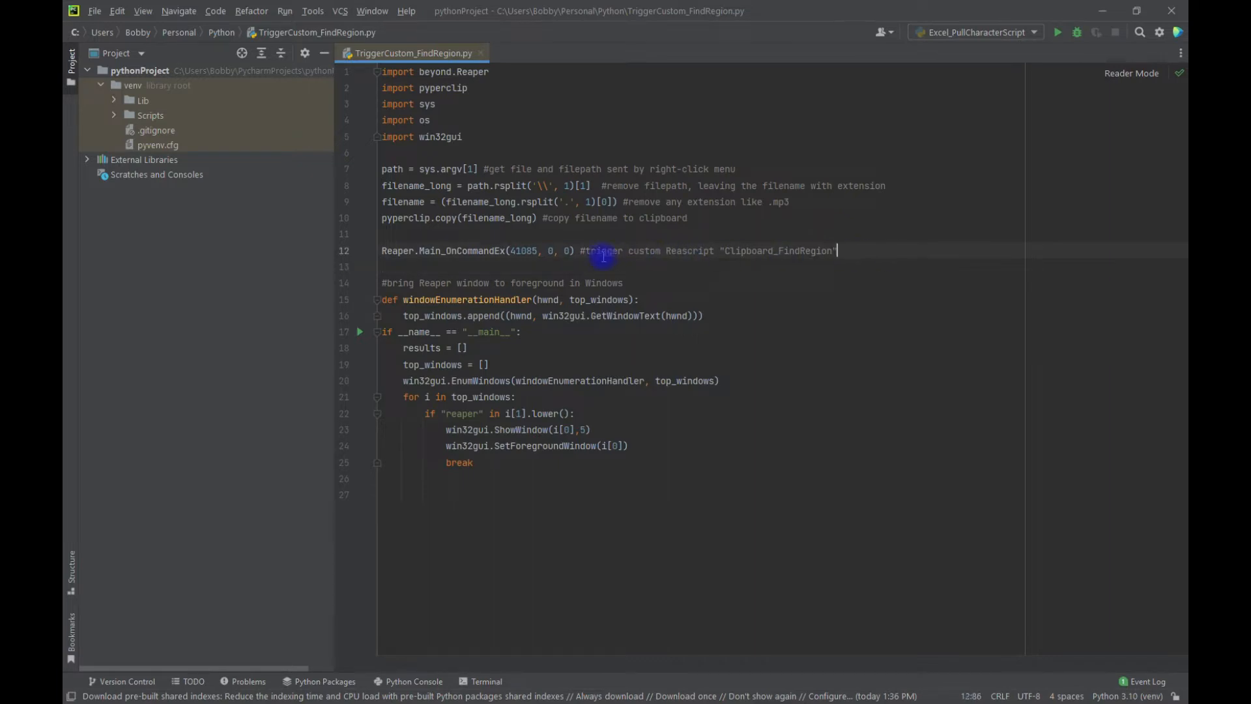
Switch back to REAPER and open Clipboard_FindRegion.lua from the action list in the ReaScript editor, leaving only the editor window open
left_click(1103, 16)
left_click(1070, 338)
left_click(565, 31)
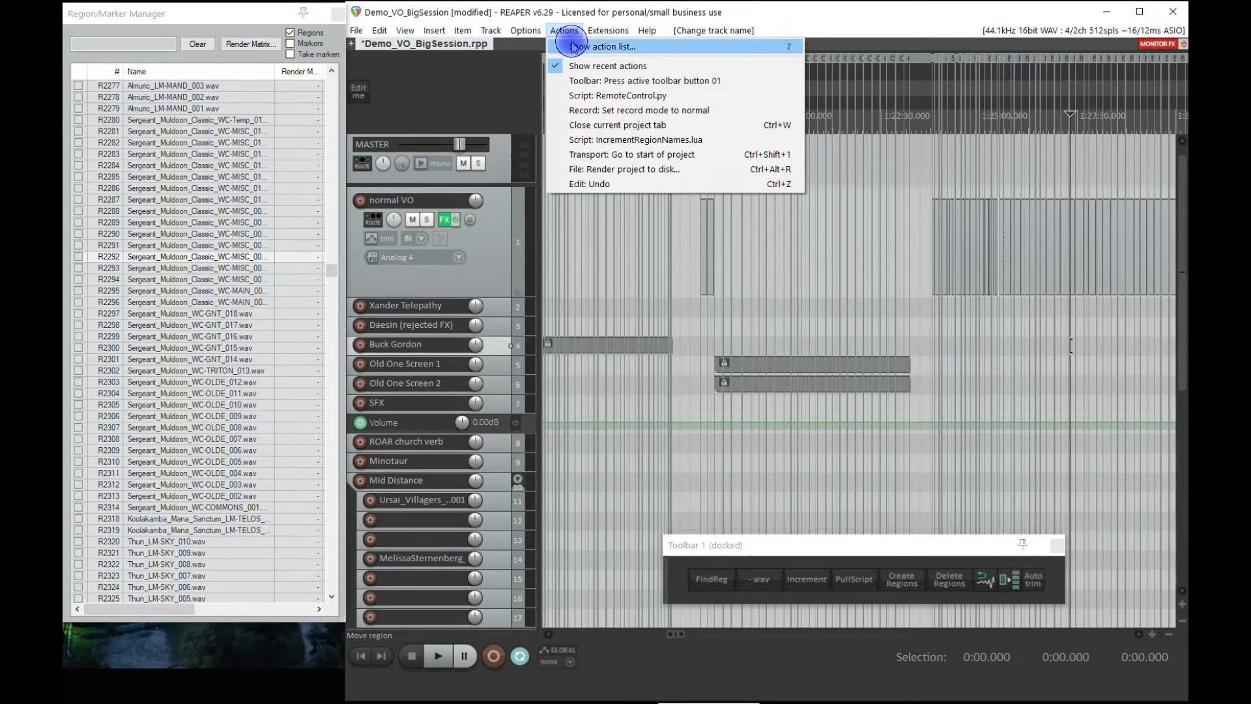
left_click(573, 44)
right_click(549, 167)
left_click(531, 168)
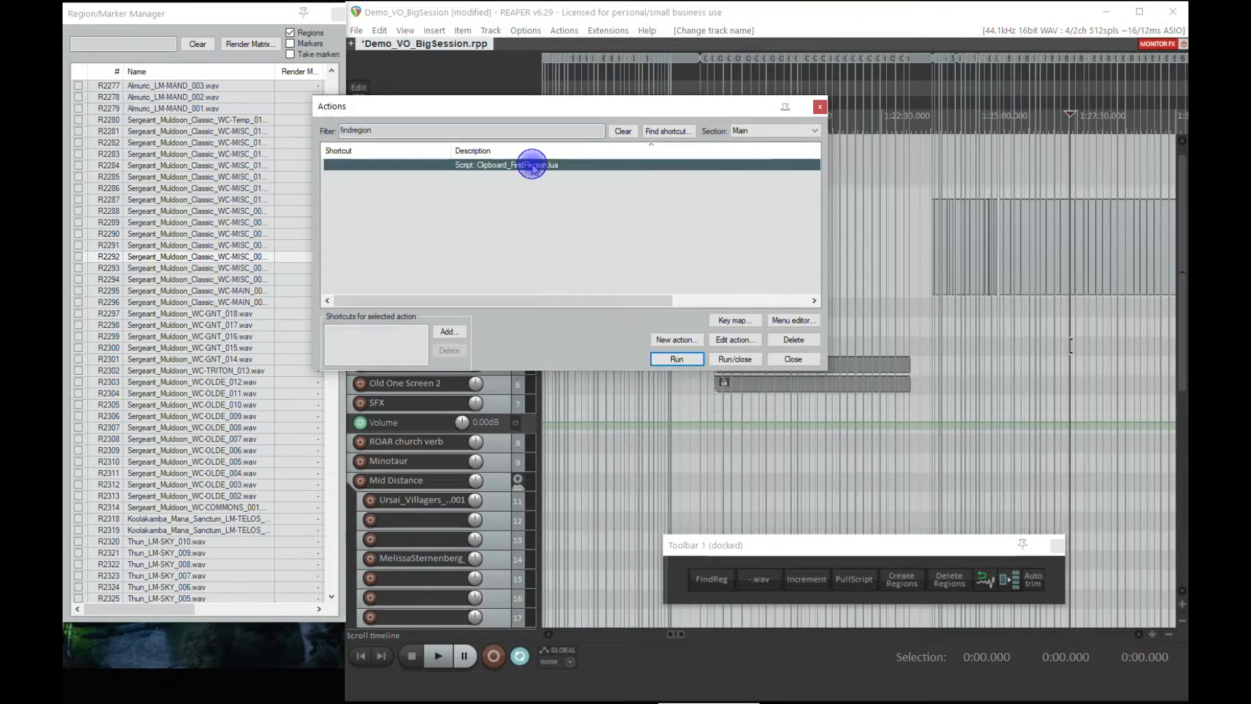
right_click(533, 168)
left_click(558, 178)
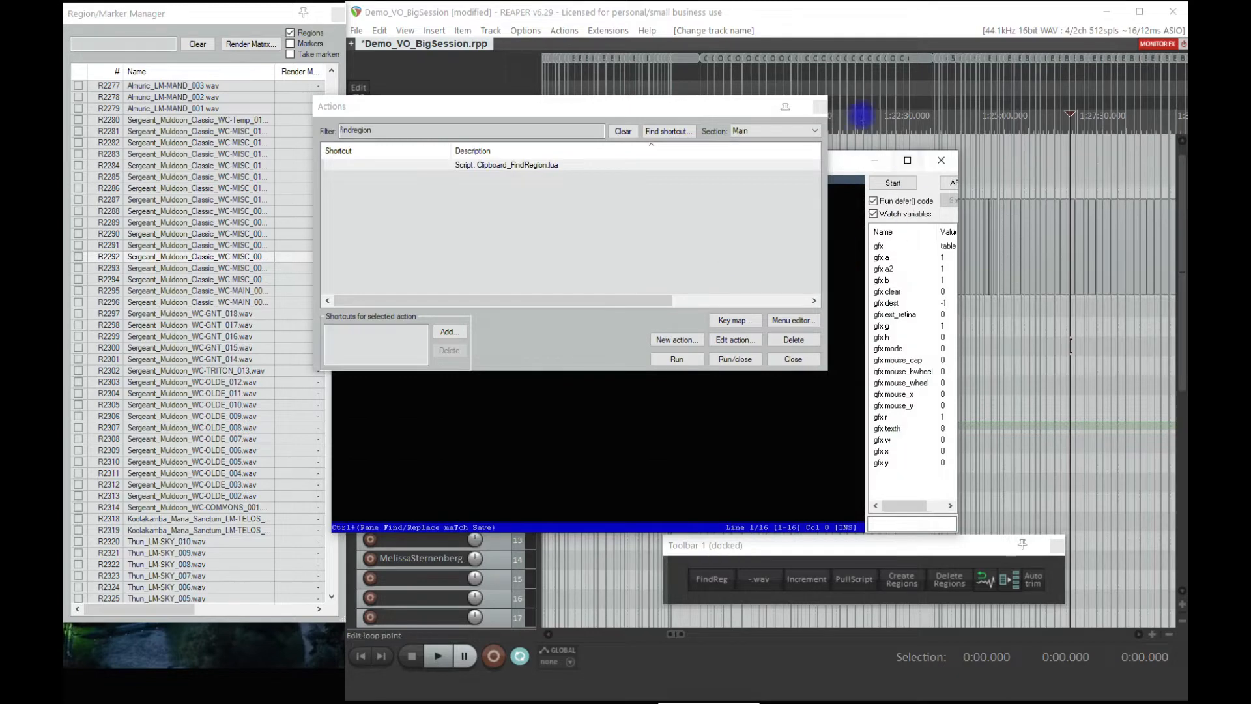
left_click(819, 105)
left_click_drag(770, 151, 642, 154)
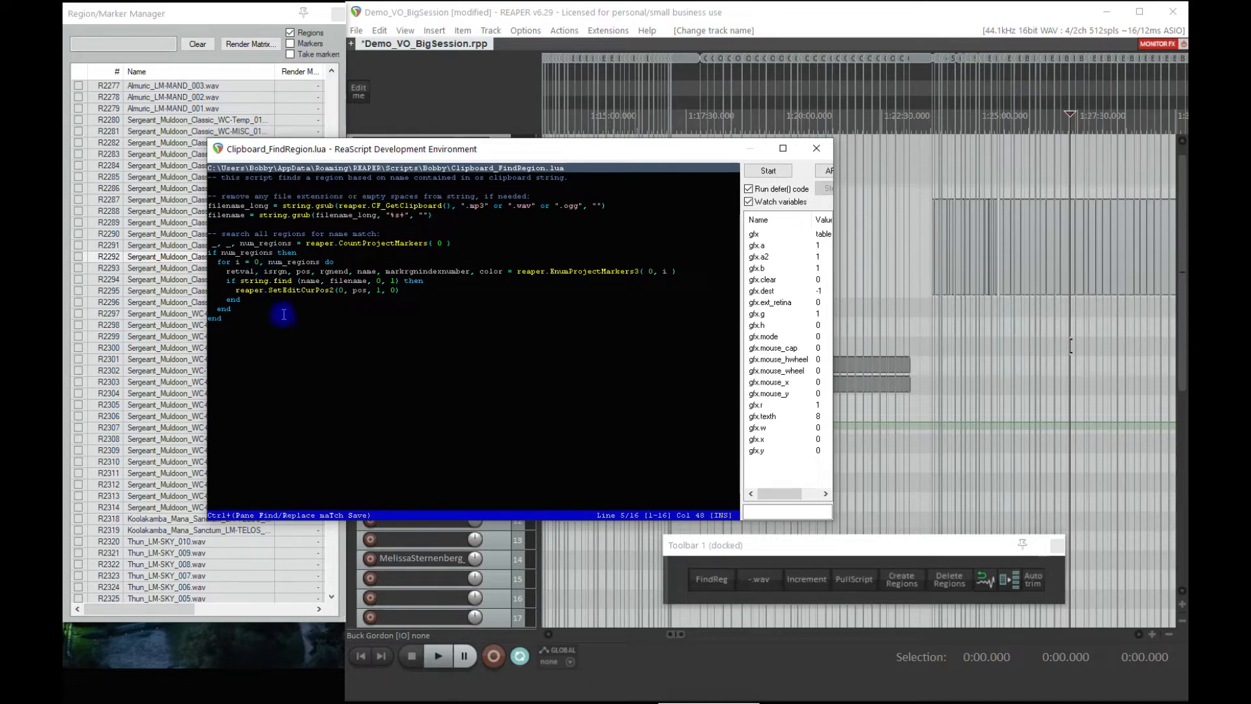
Examine the region-matching loop and the SetEditCurPos2 line in Clipboard_FindRegion.lua
left_click_drag(277, 320, 209, 253)
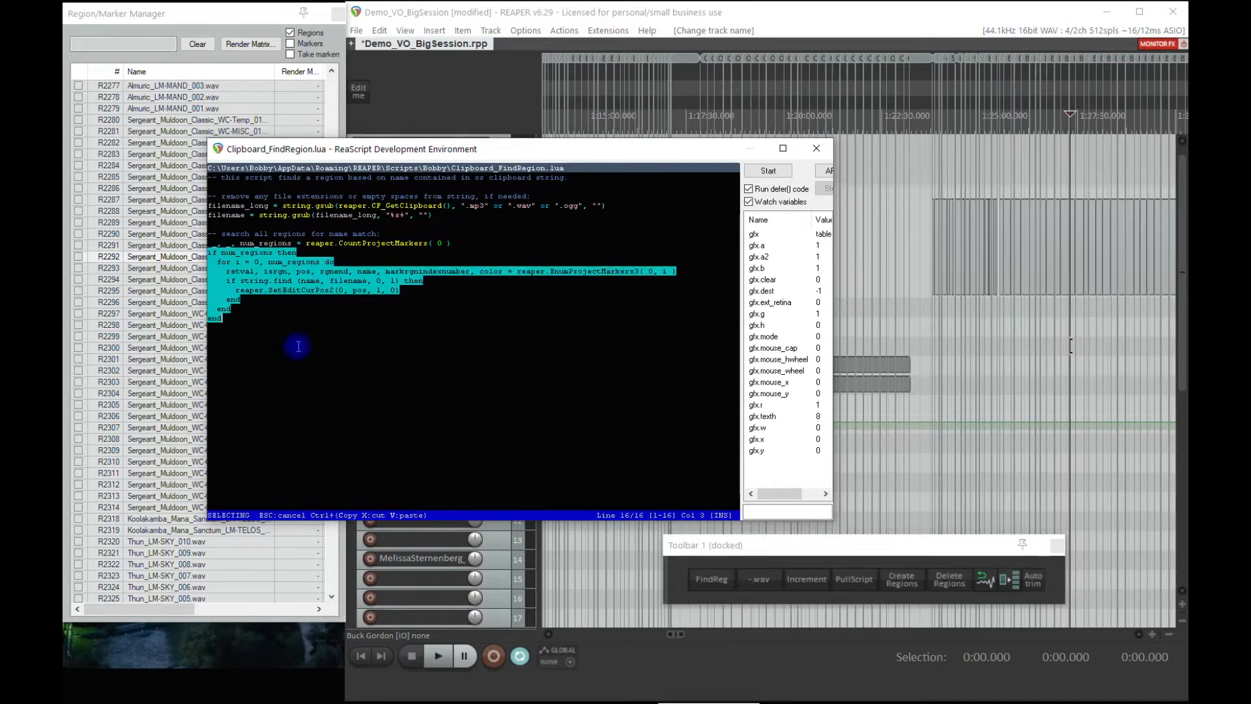
key("ctrl+c")
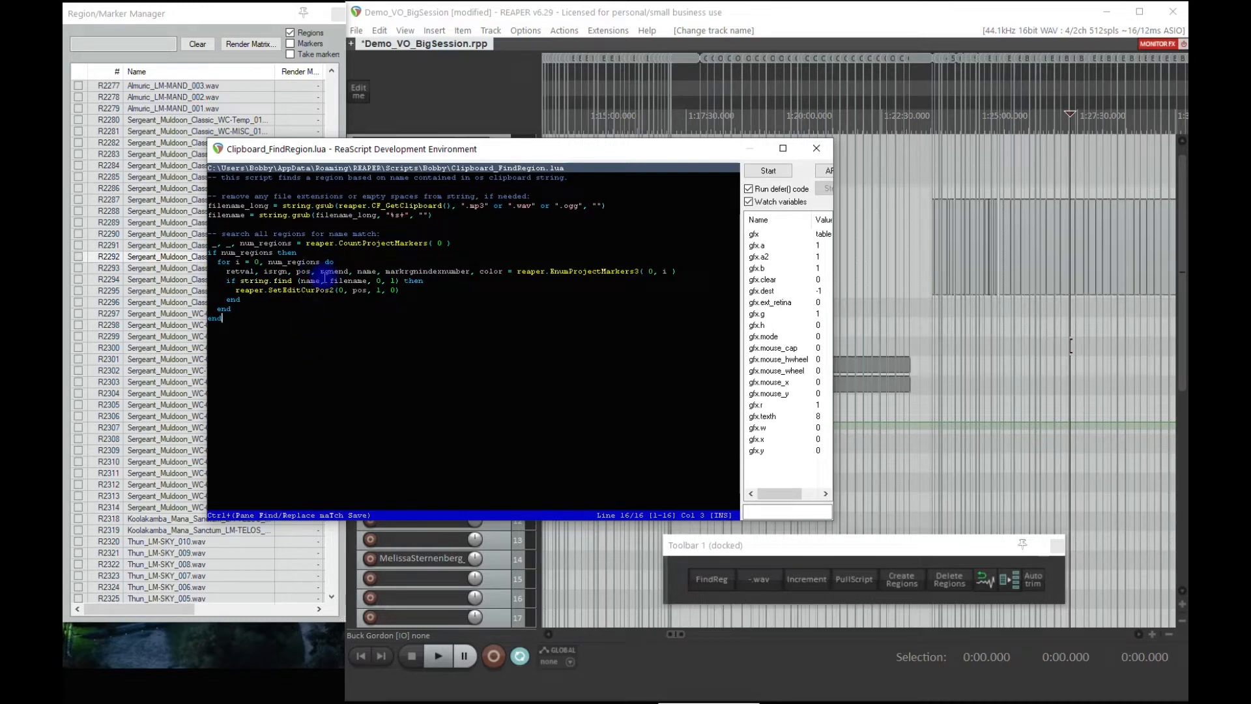
left_click_drag(401, 290, 255, 290)
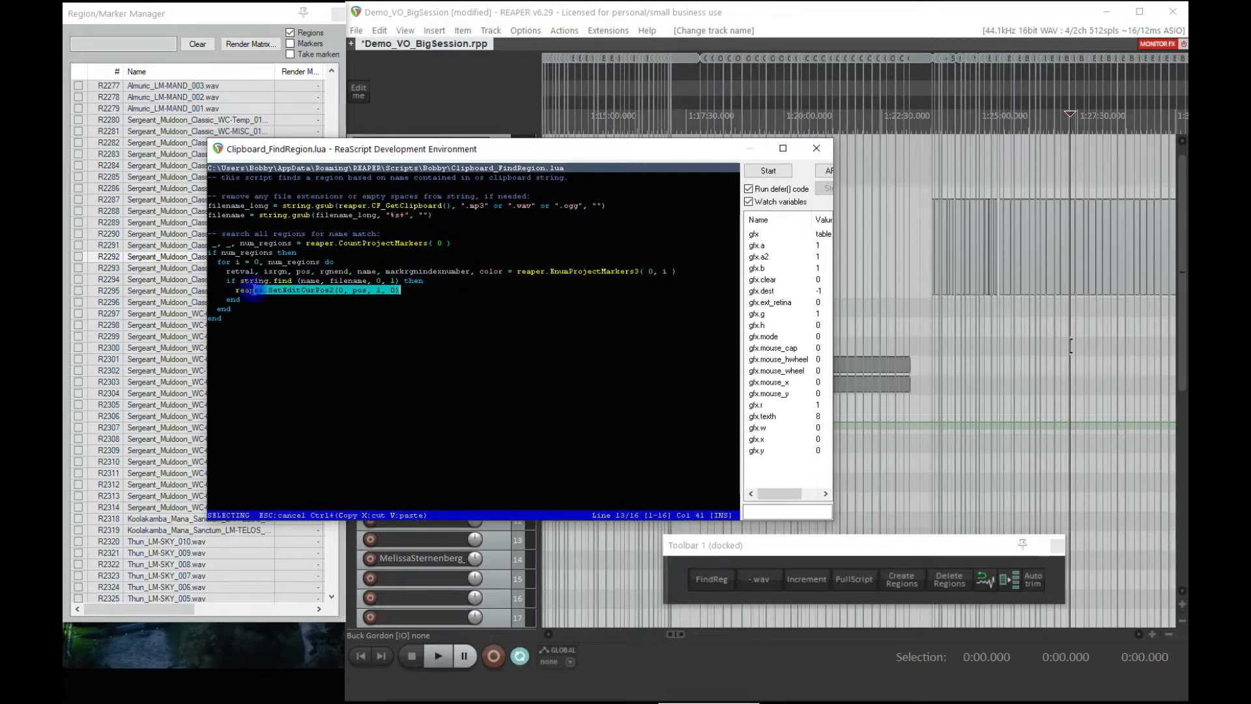
left_click(292, 317)
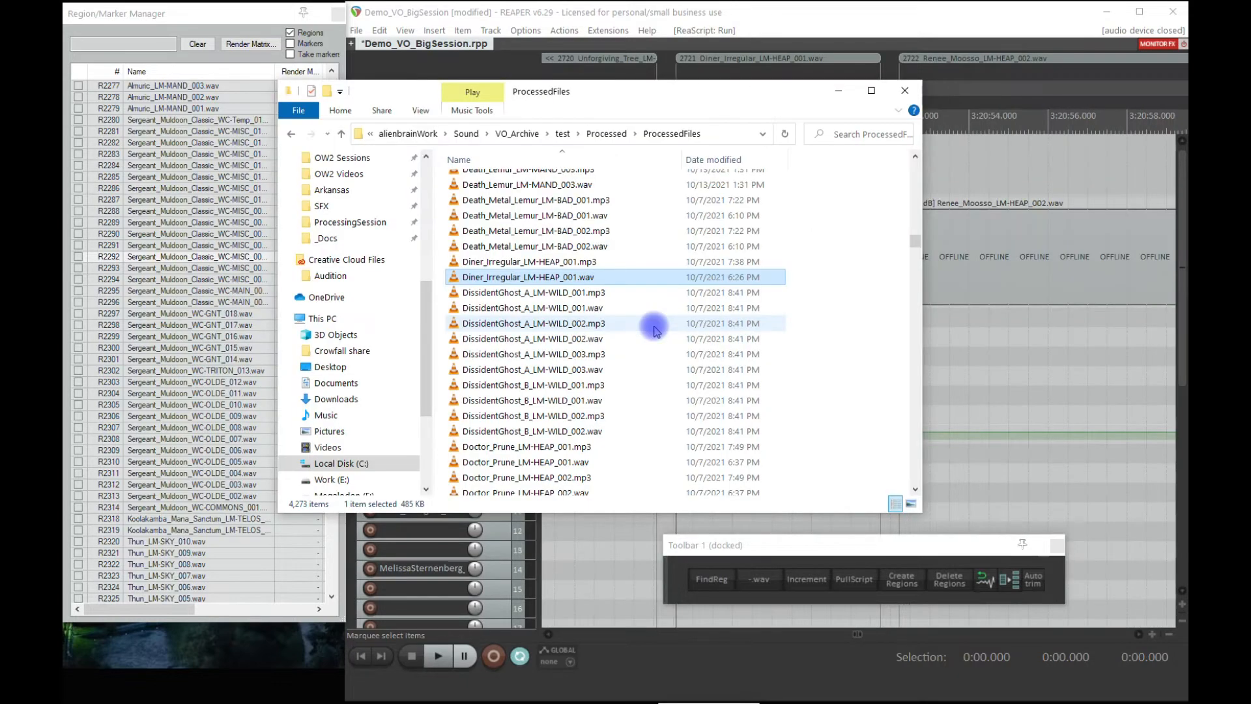
Locate Doctor_Prune_LM-HEAP_001.wav in the ProcessedFiles folder and run Find_In_Reaper on it
scroll(653, 329, "down", 16)
scroll(650, 331, "up", 12)
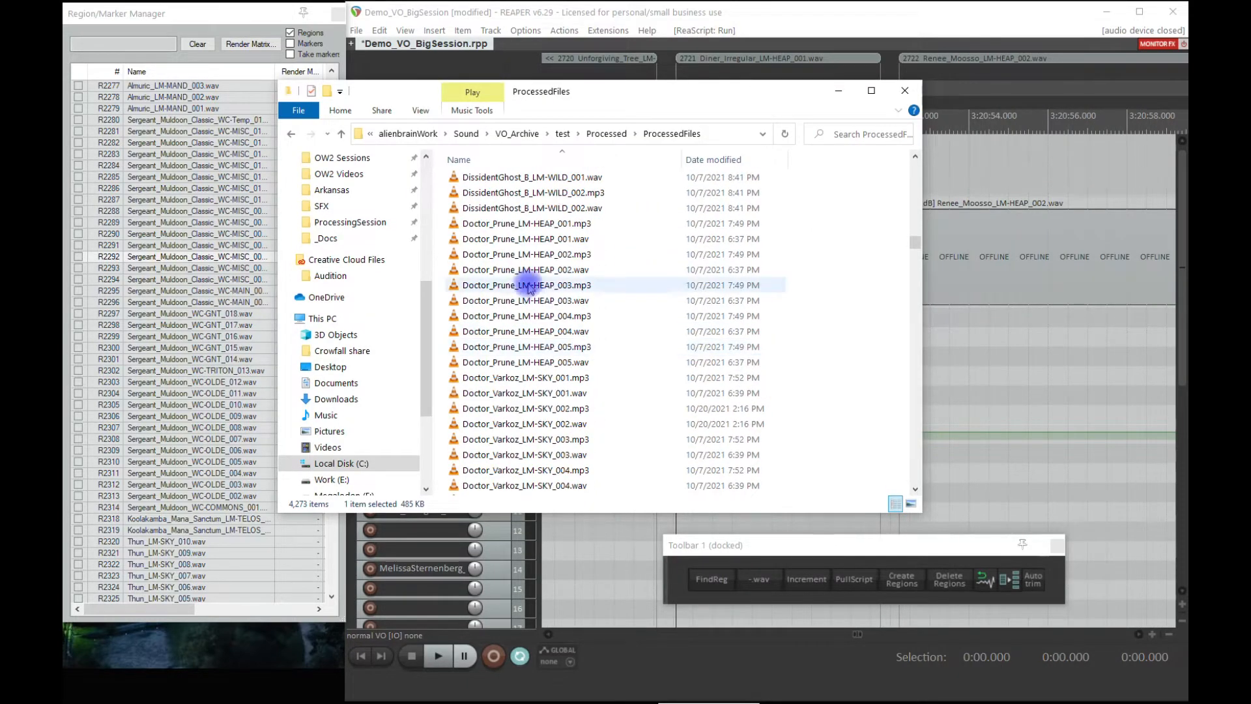
left_click(532, 239)
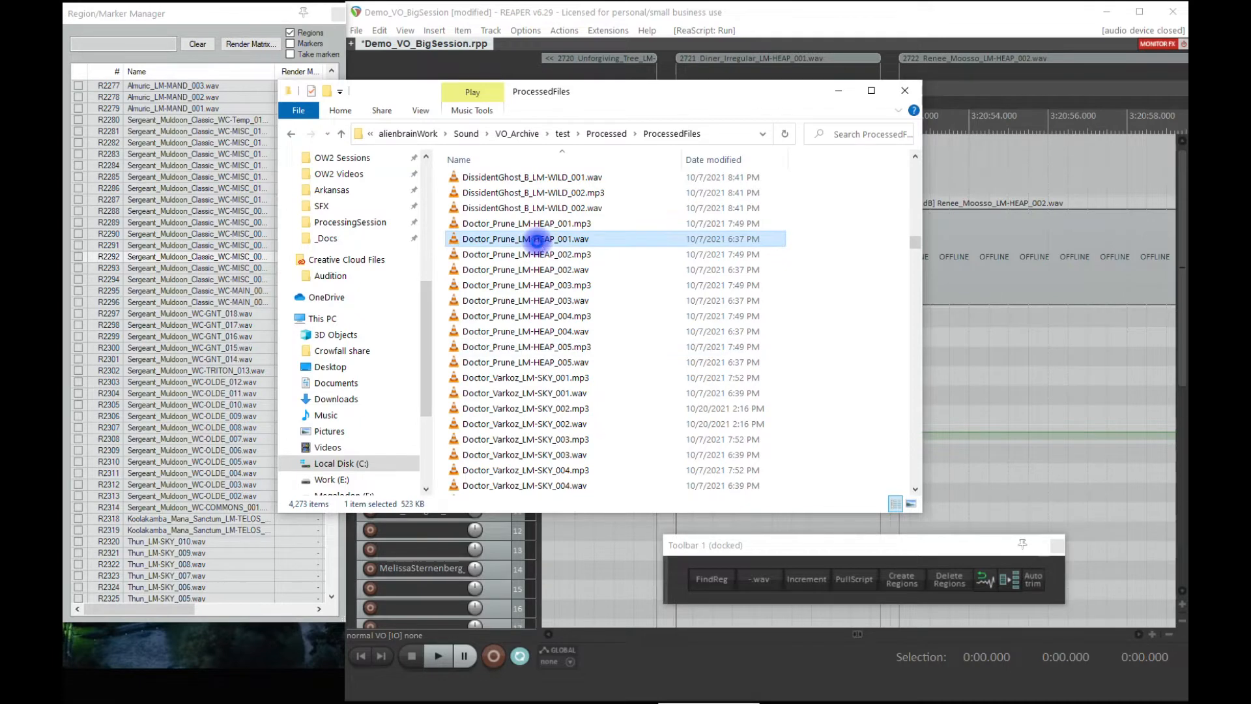
right_click(537, 240)
left_click(577, 318)
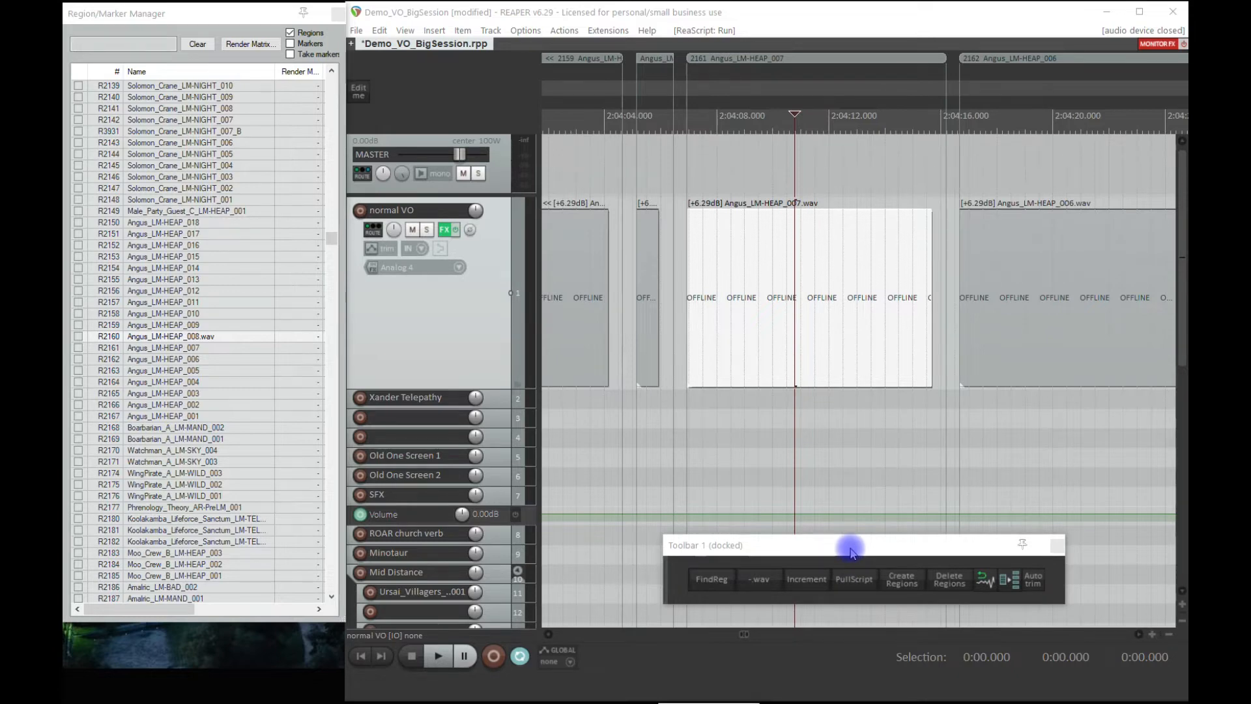
Select the Angus_LM-HEAP_007.wav item, run PullScript, and view its line in script_Angus.xlsx at full window size before returning to REAPER
left_click(812, 438)
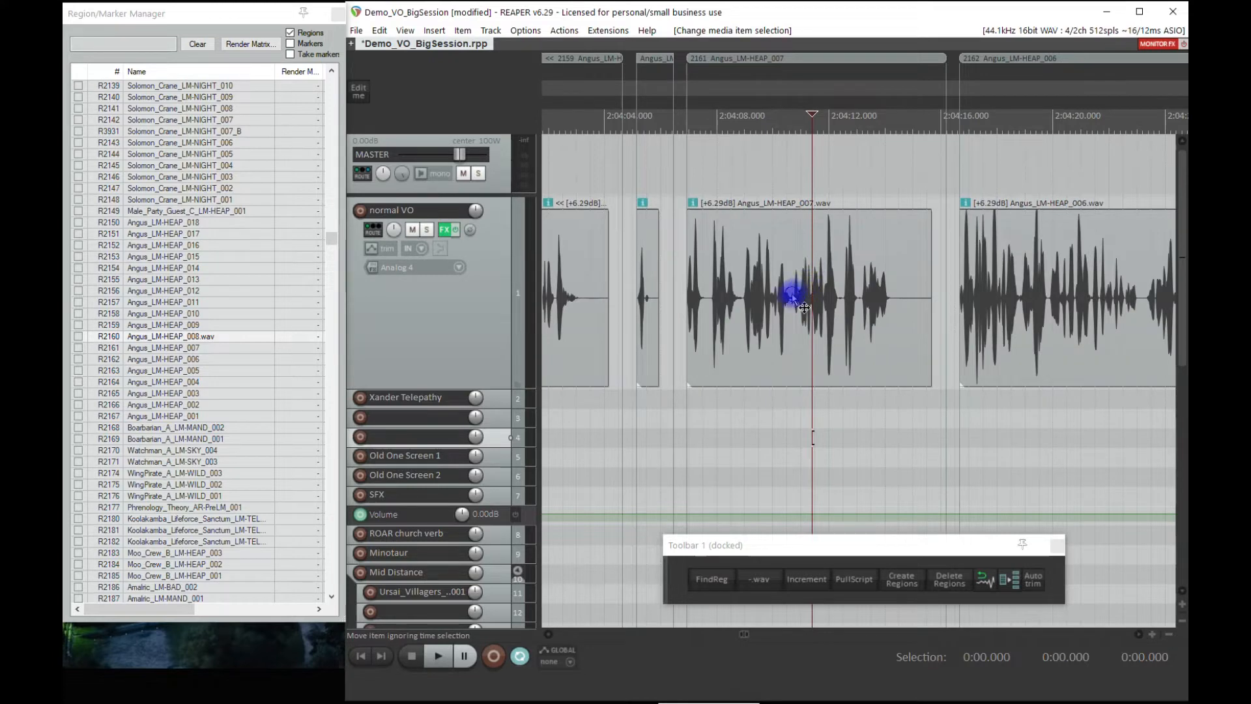
left_click(793, 298)
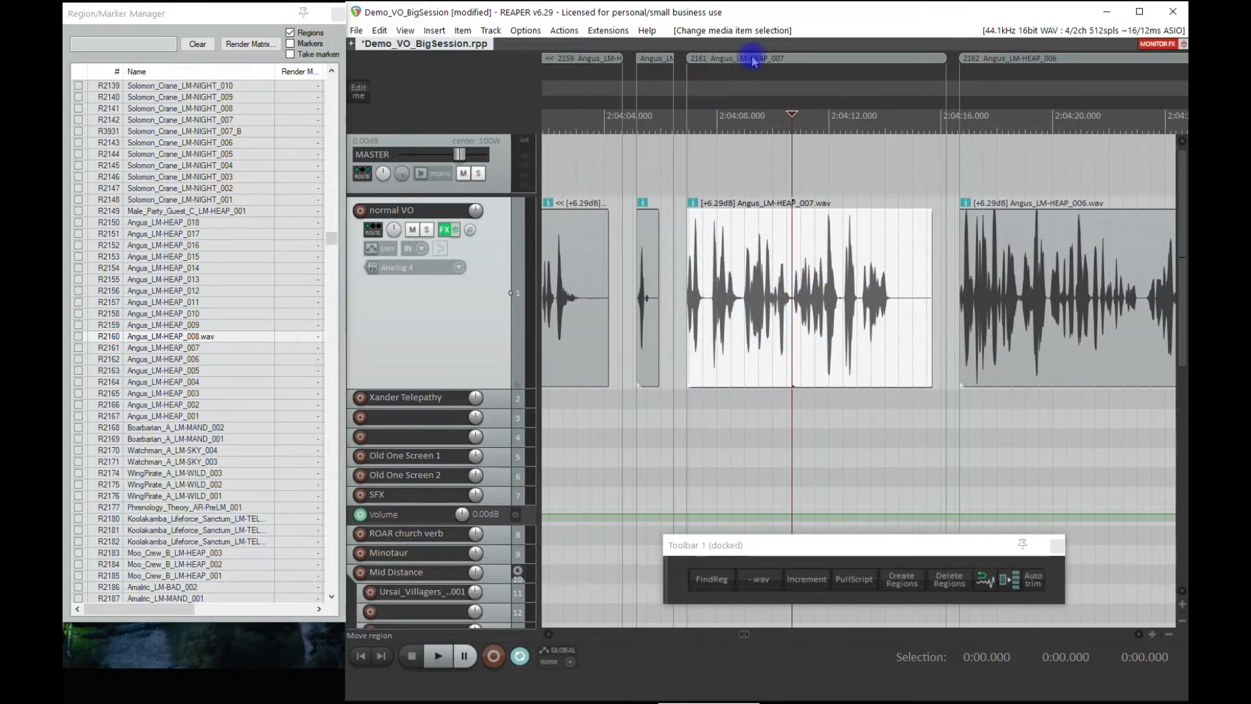
left_click(855, 580)
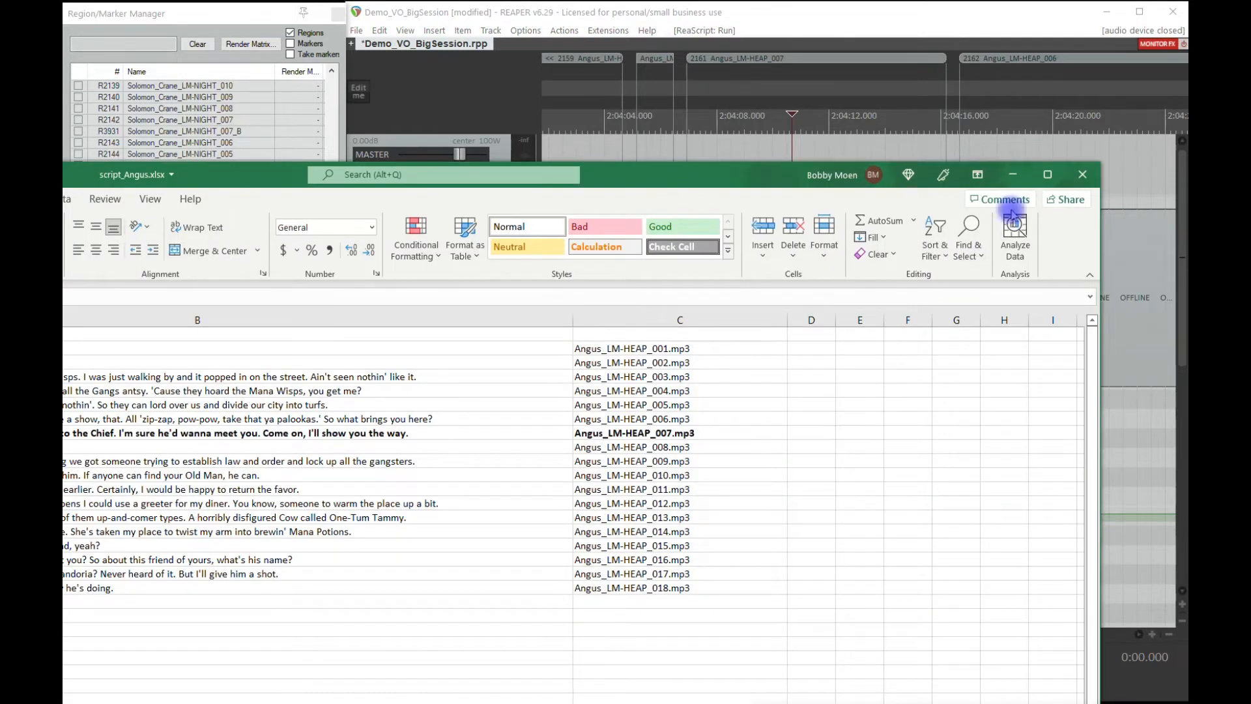
left_click(1048, 175)
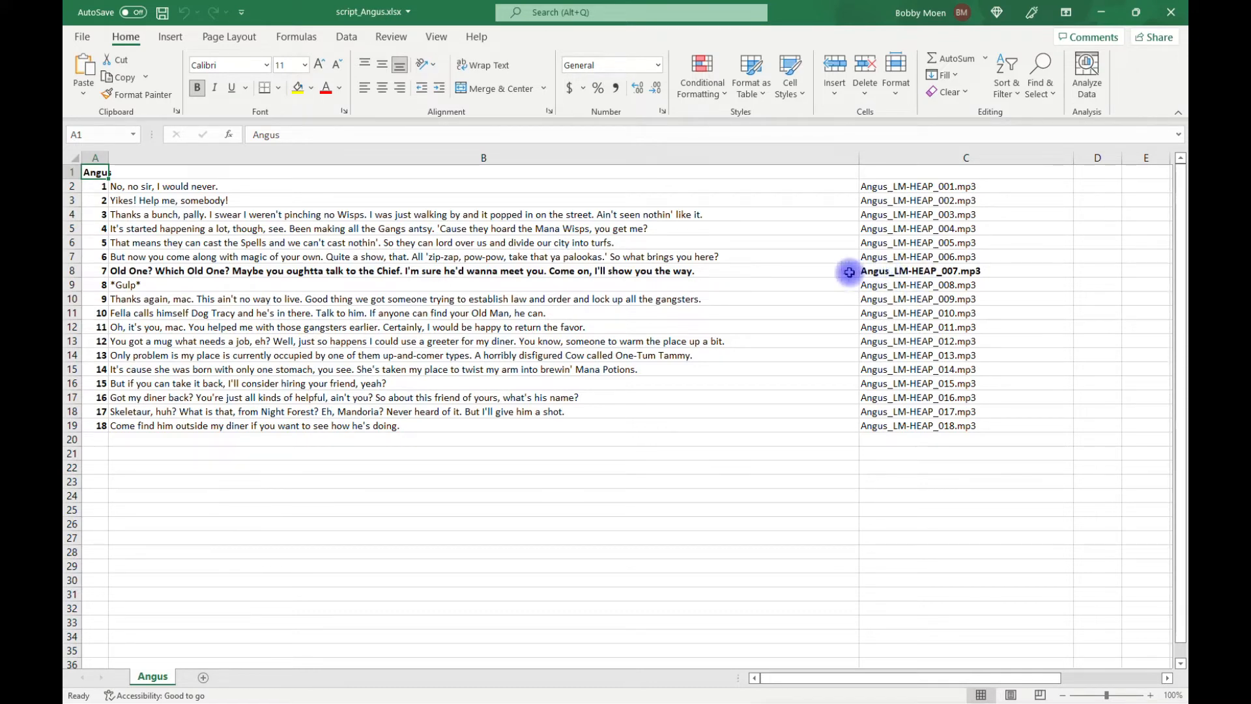
left_click(1101, 11)
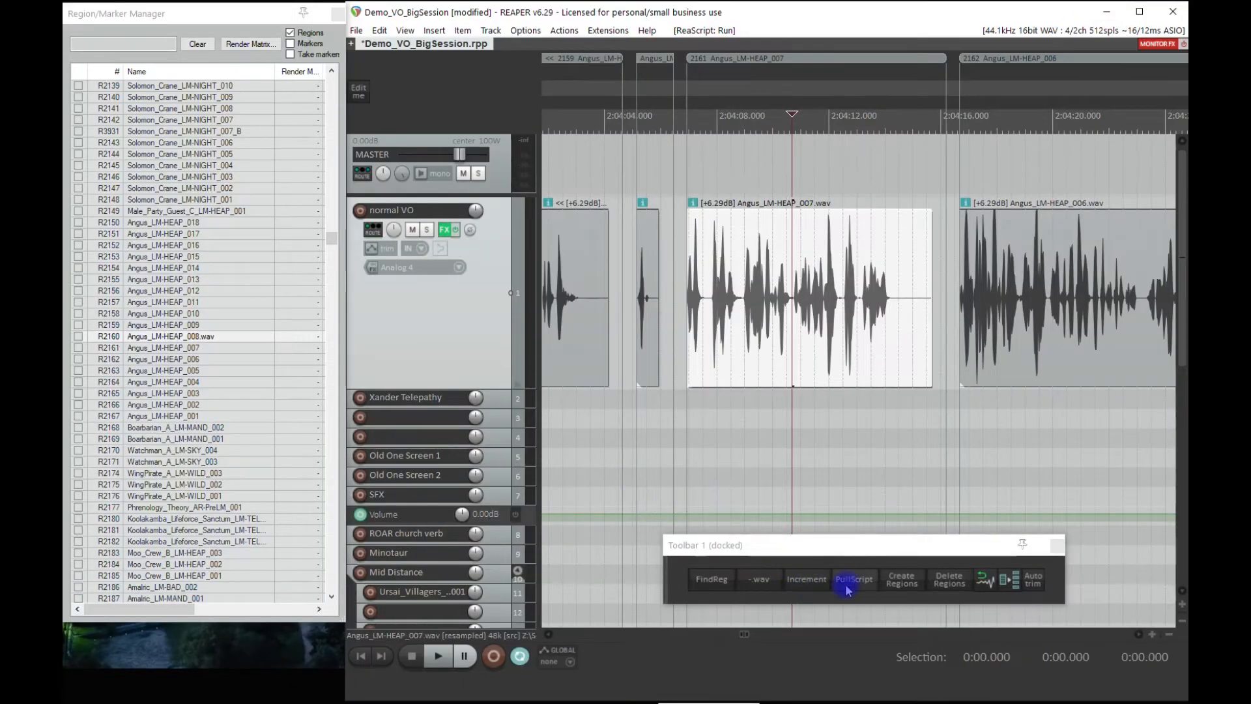
Open Excel_PullCharacterScript.lua from the action list in the ReaScript editor and close the action list
left_click(565, 30)
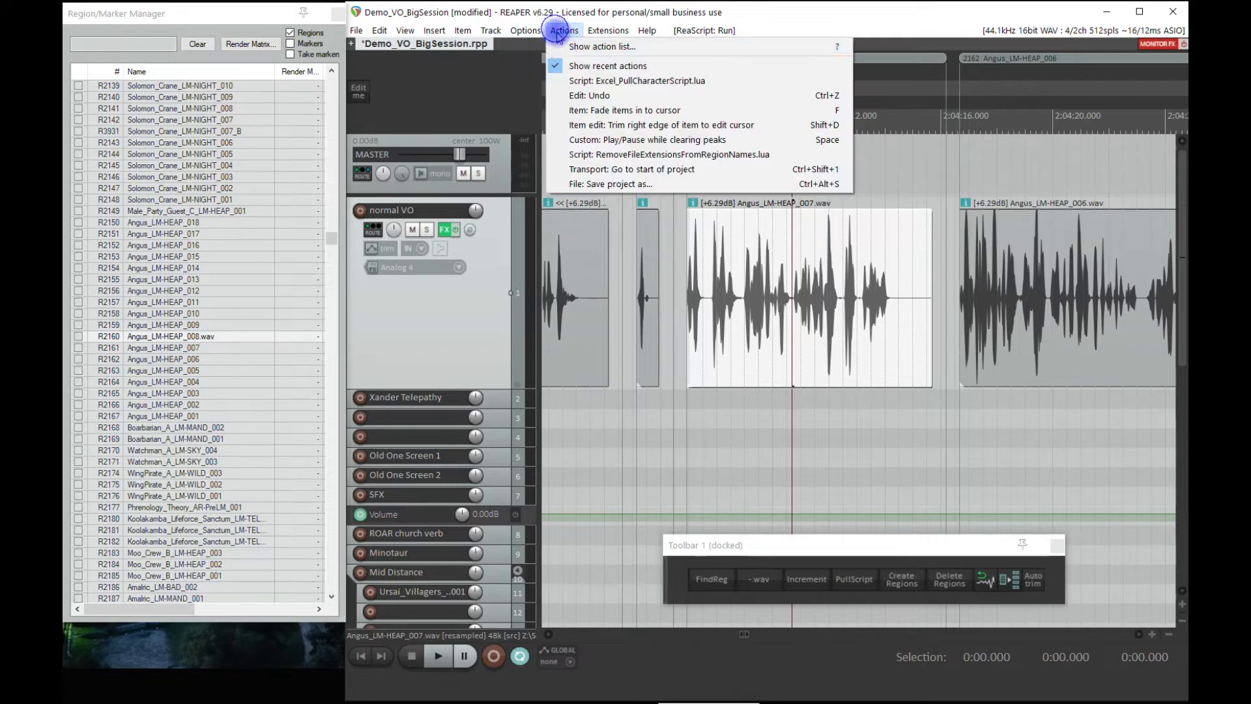
left_click(593, 45)
left_click(541, 167)
right_click(546, 166)
left_click(562, 174)
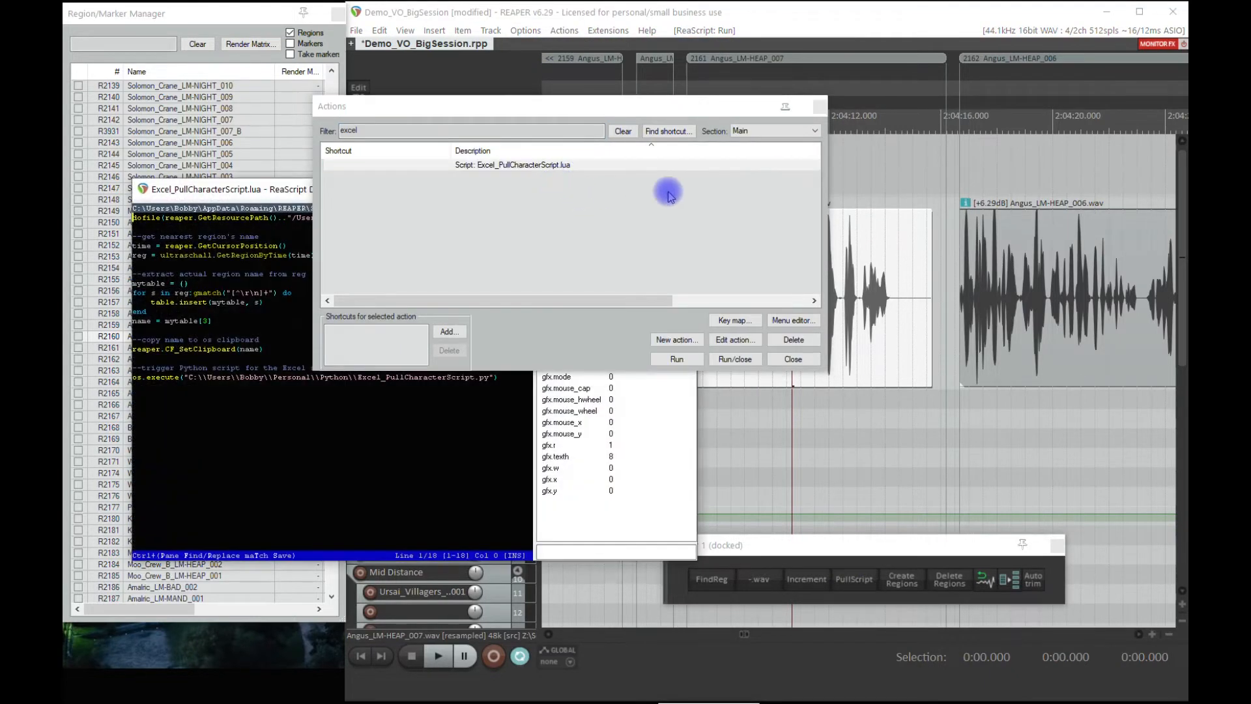
left_click(820, 106)
Examine Excel_PullCharacterScript.lua, covering the ultraschall_api.lua load, the region lookup at the edit cursor, name extraction and the clipboard copy
left_click_drag(451, 218, 299, 219)
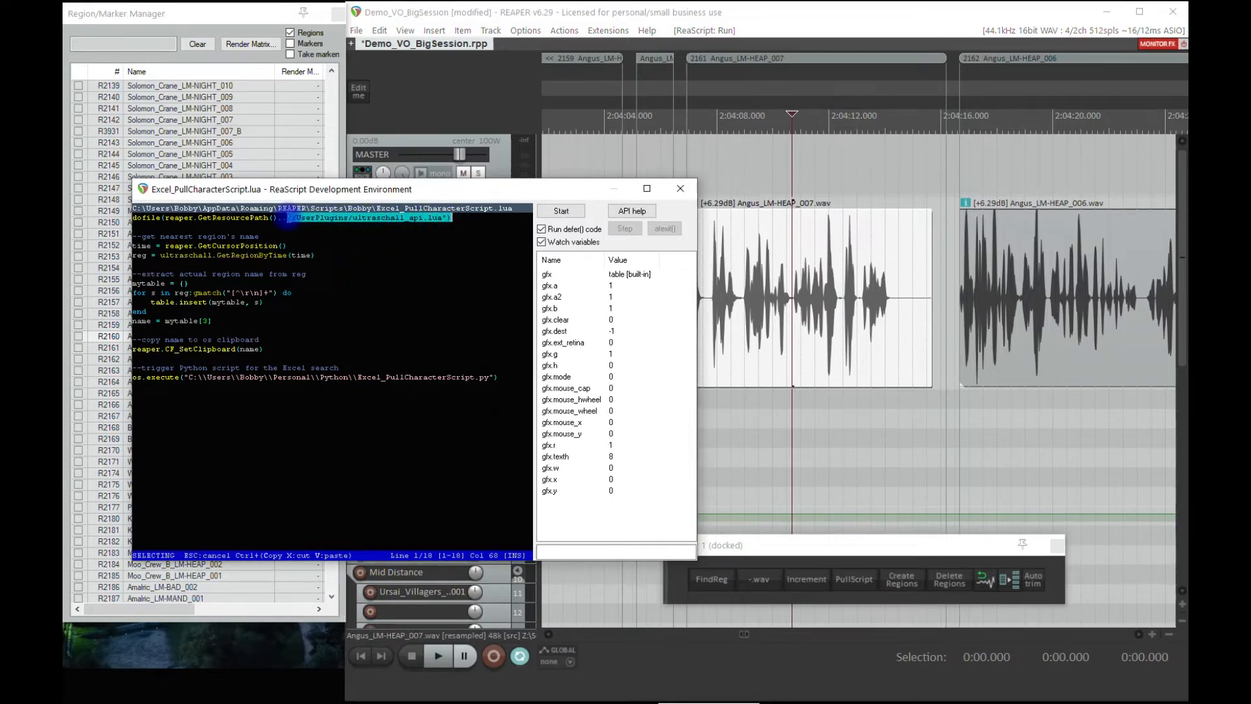
left_click(321, 244)
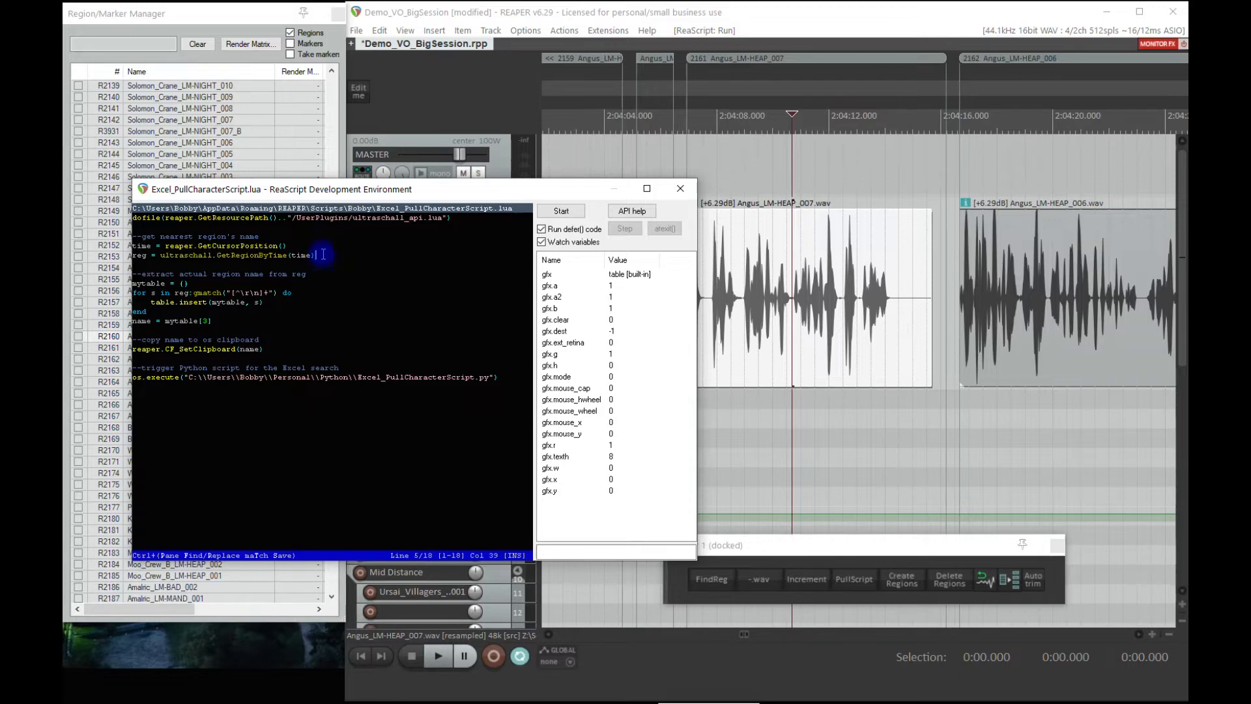
left_click(793, 114)
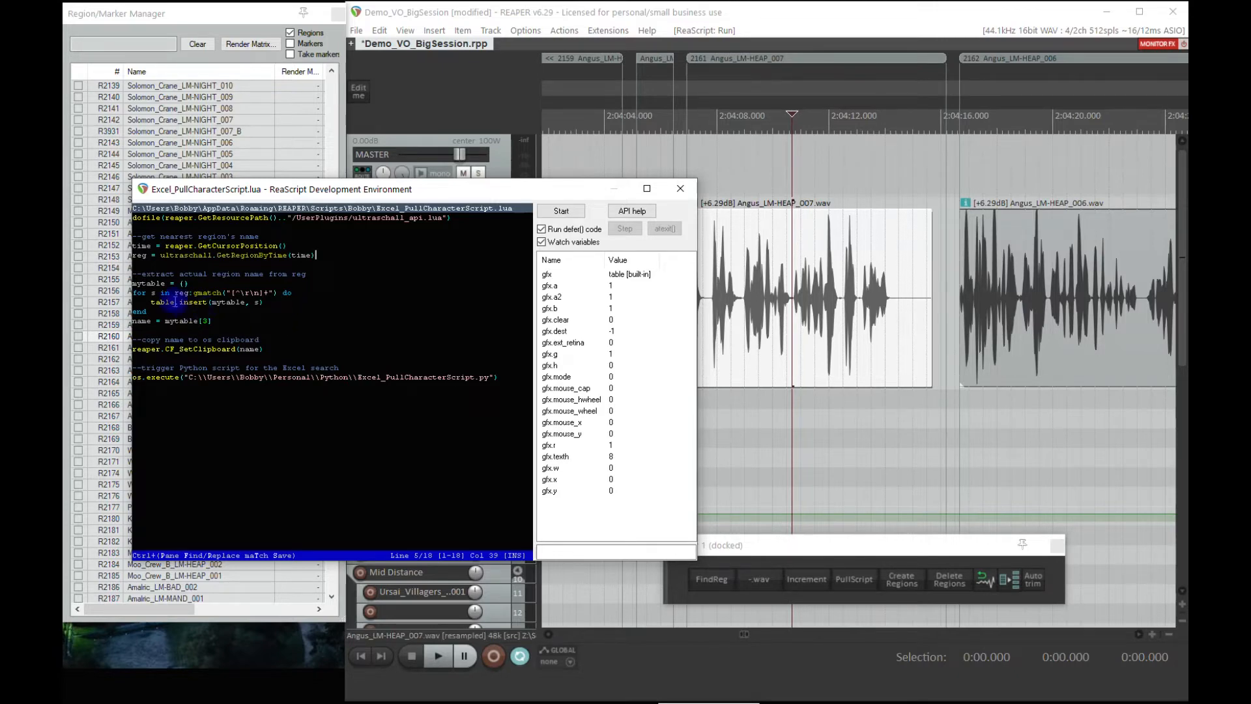
left_click(213, 323)
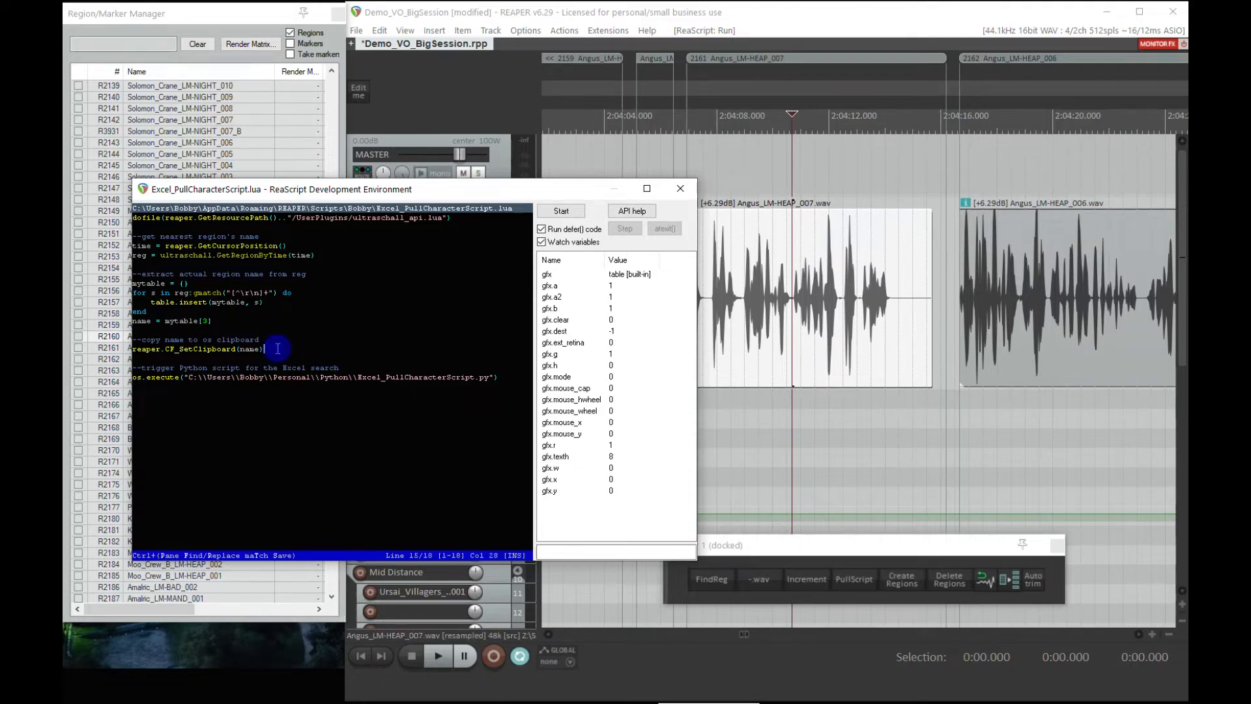
left_click_drag(277, 349, 117, 341)
left_click(364, 350)
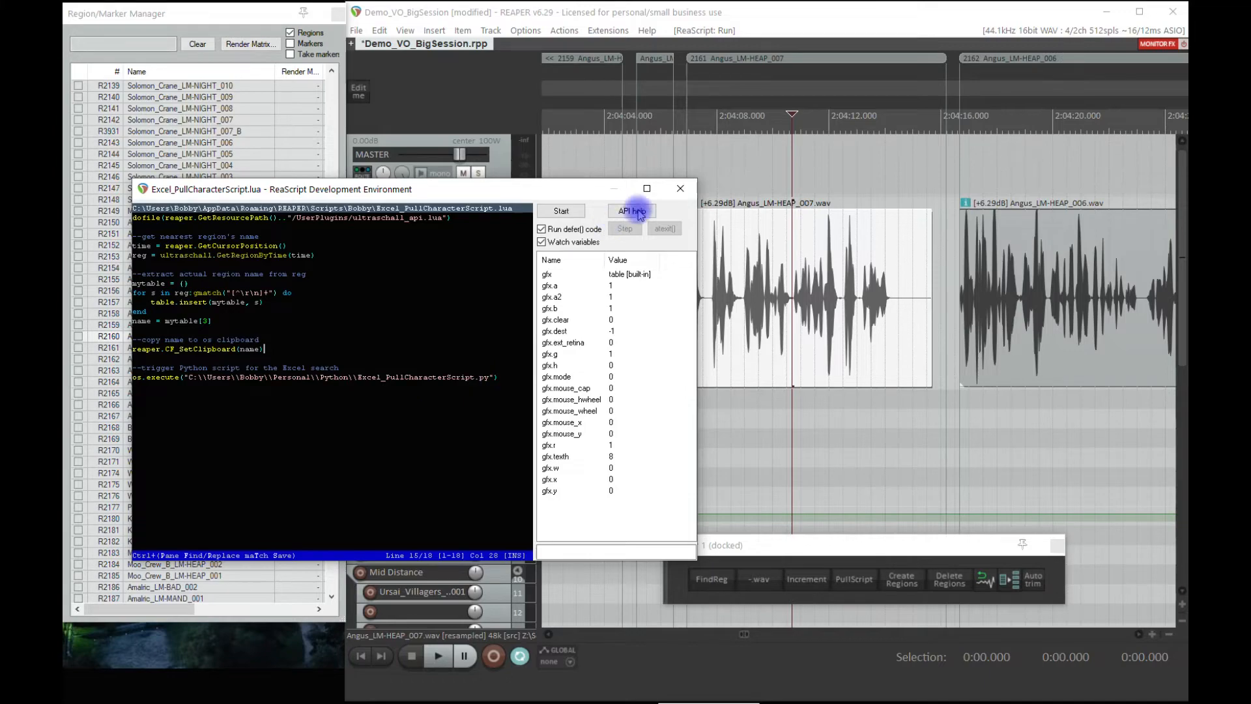
Close the Lua script and examine Excel_PullCharacterScript.py in PyCharm, covering the imports, the clipboard read and the .wav extension removal
left_click(681, 189)
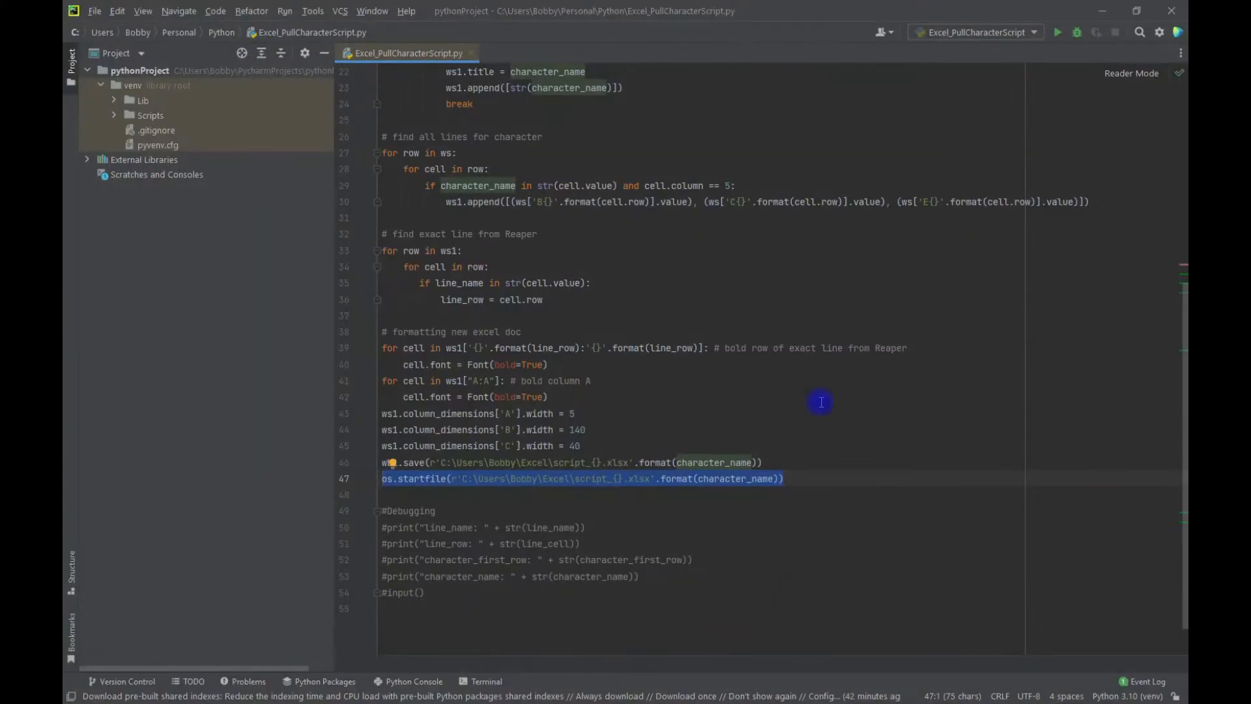
scroll(800, 442, "up", 7)
left_click(467, 125)
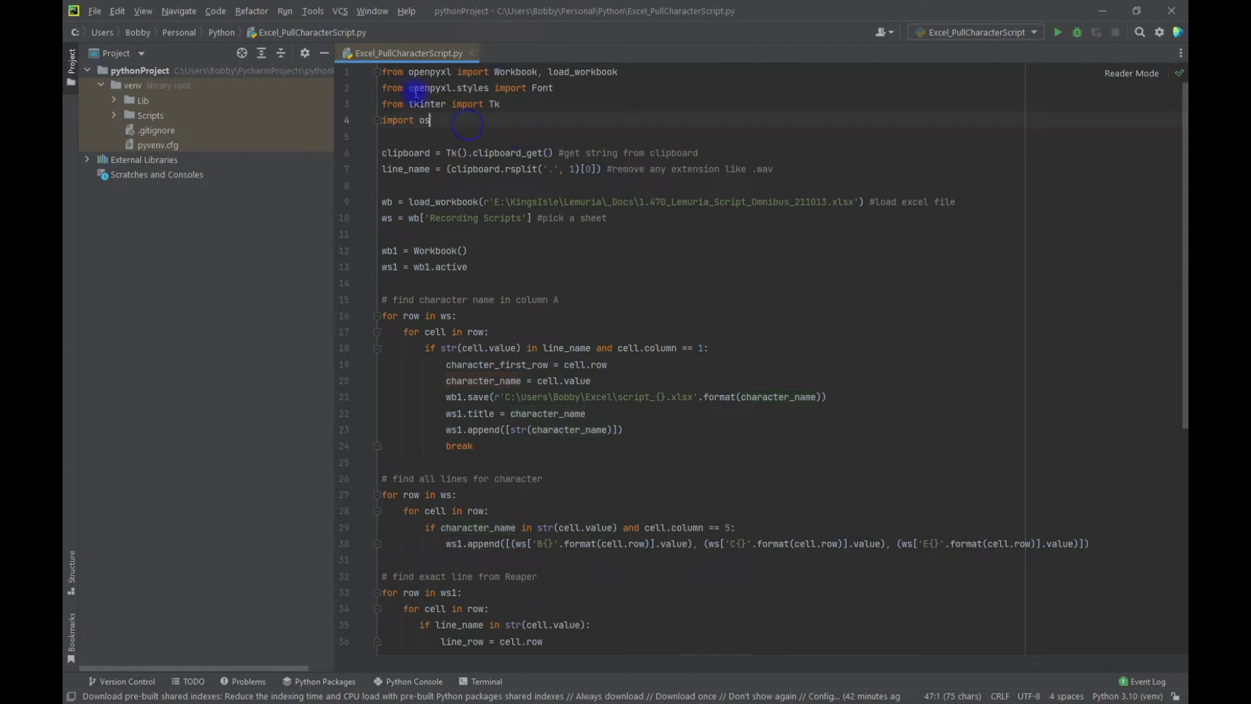
left_click_drag(445, 113, 352, 44)
left_click(470, 138)
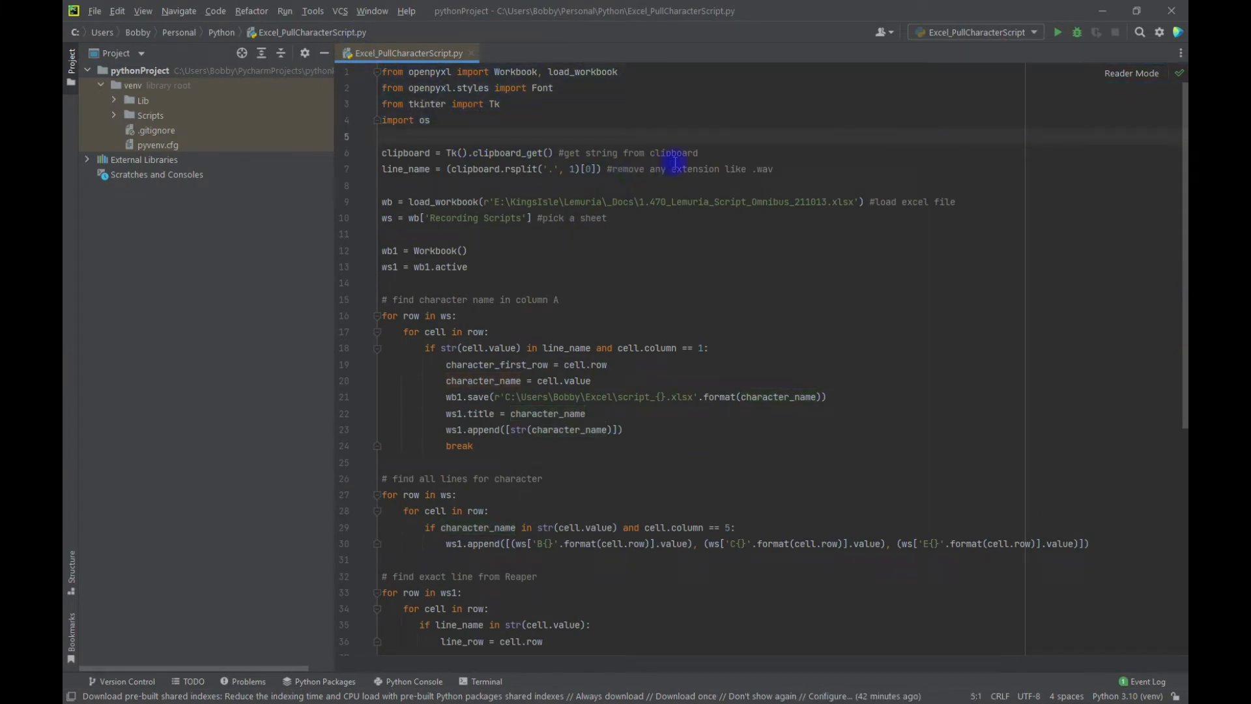
left_click_drag(699, 155, 382, 156)
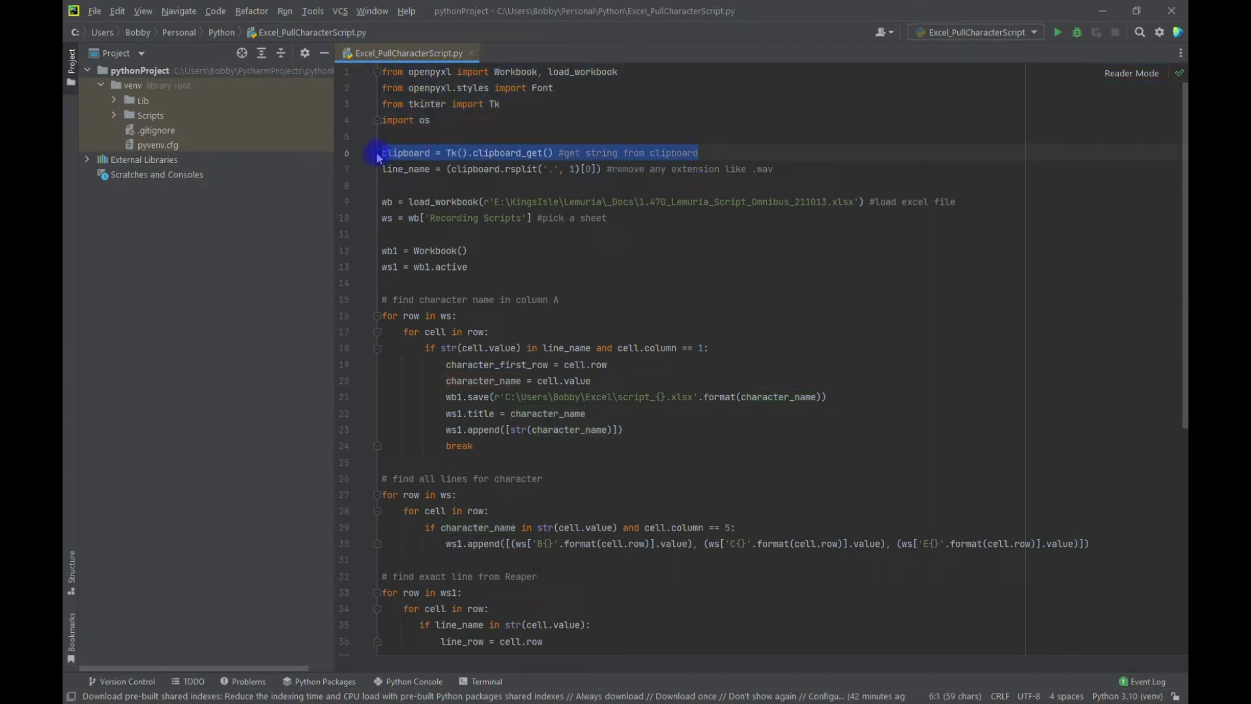
left_click(776, 169)
left_click_drag(776, 169, 753, 169)
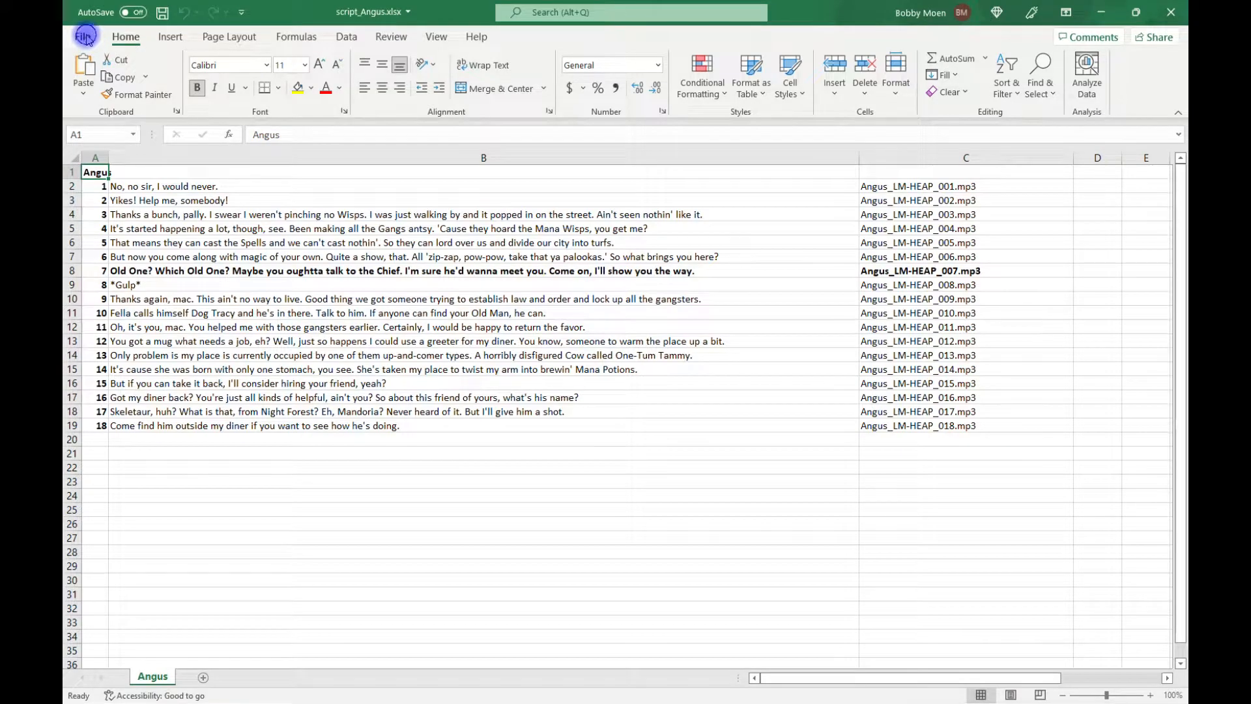
Open 1.470_Lemuria_Script_Omnibus_211013.xlsx in Excel, compare its Recording Scripts and Readthru Script sheets with script_Angus.xlsx, and return to PyCharm
left_click(85, 36)
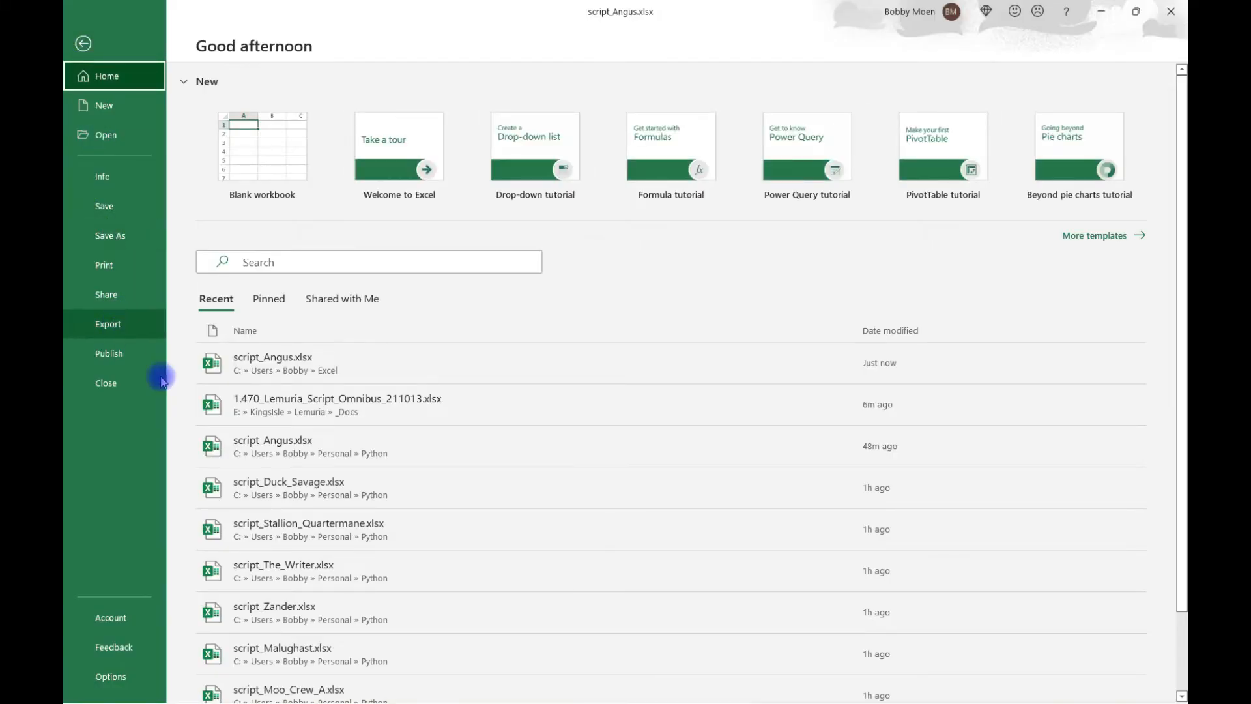
left_click(244, 400)
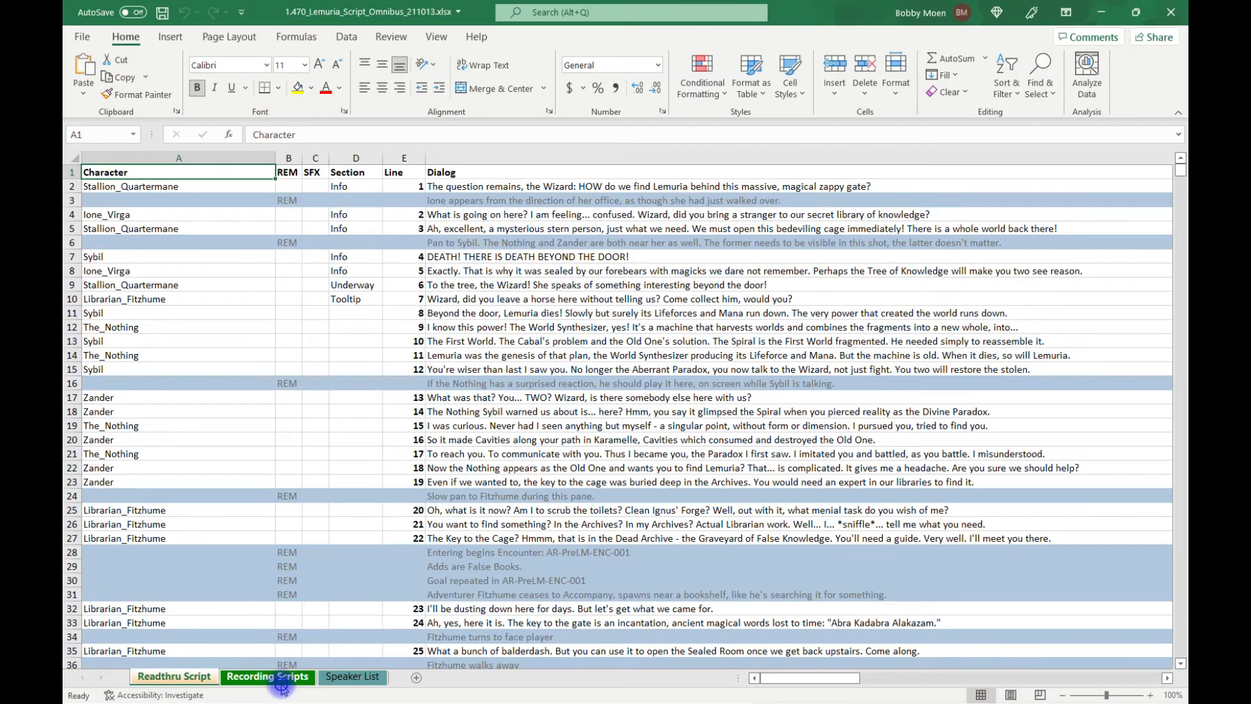
left_click(283, 677)
scroll(326, 478, "down", 1)
left_click(174, 678)
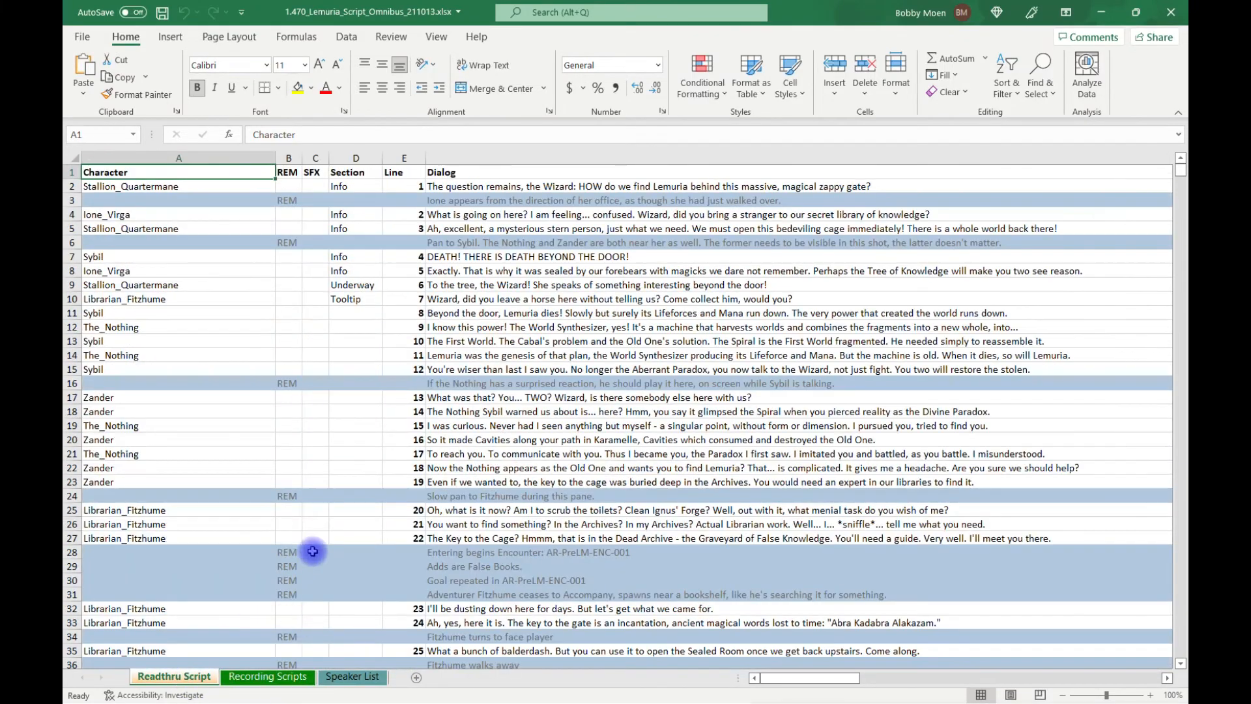
scroll(313, 552, "down", 20)
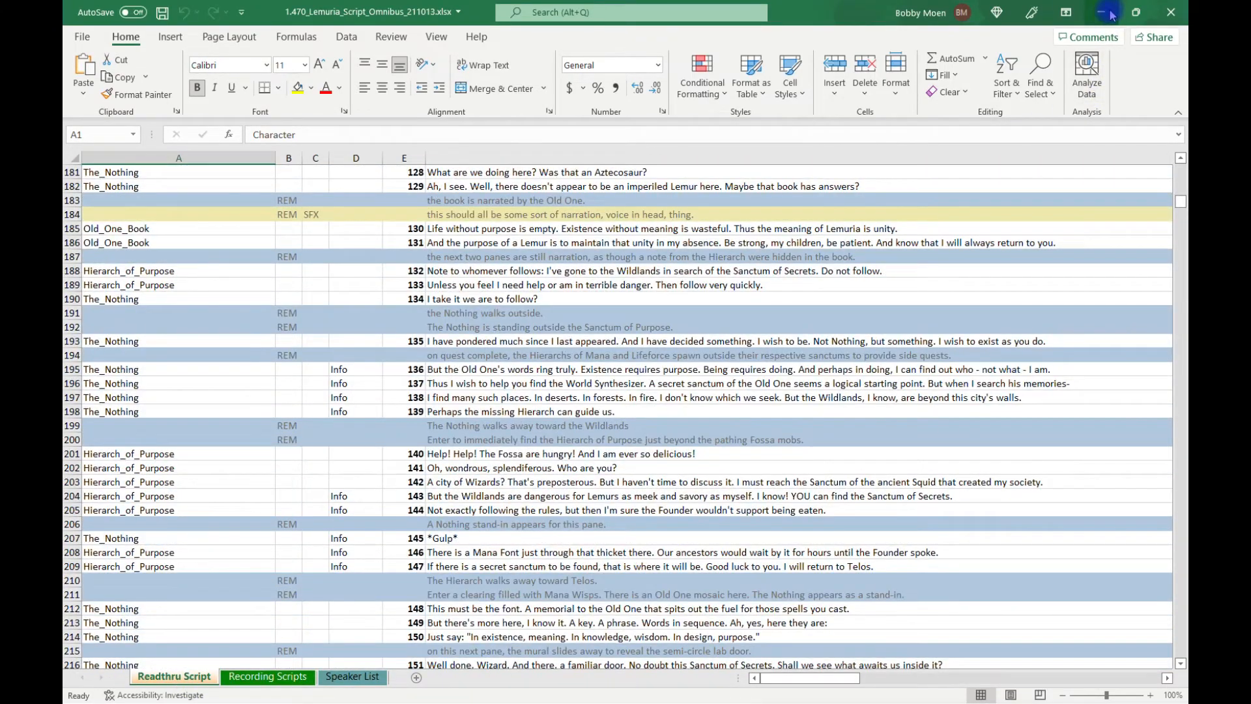
left_click(1112, 15)
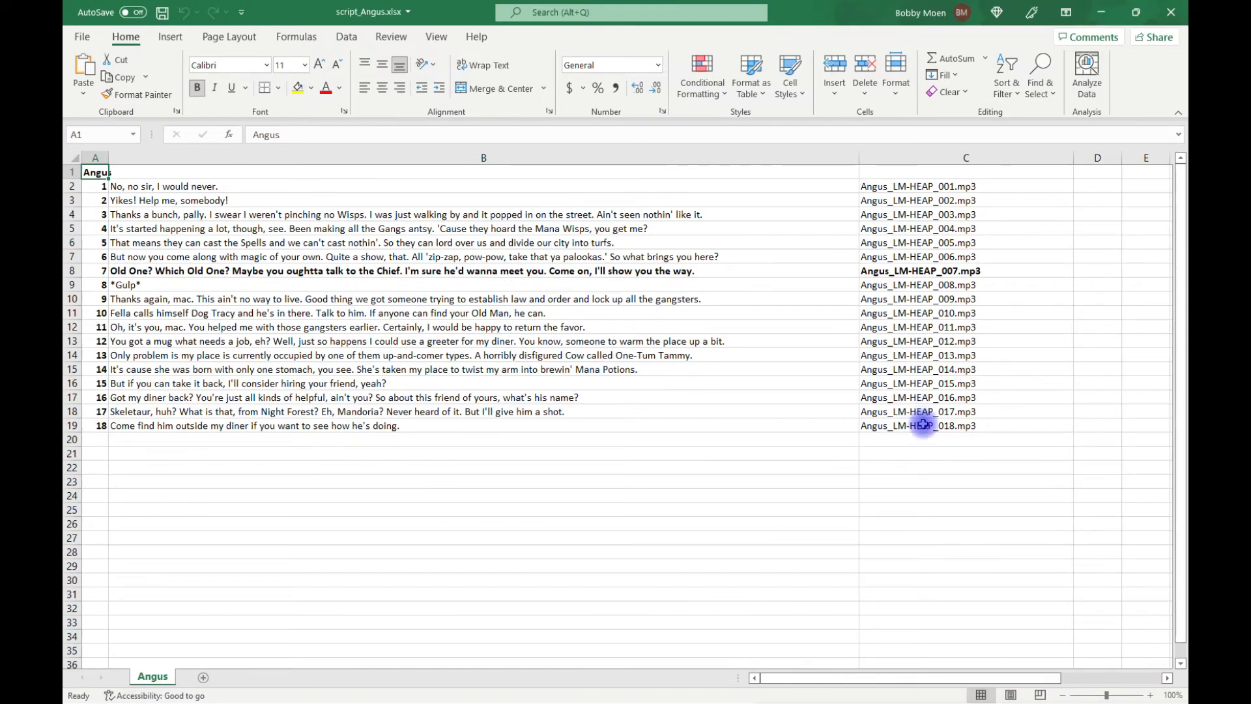
left_click_drag(923, 422, 90, 122)
left_click(1100, 12)
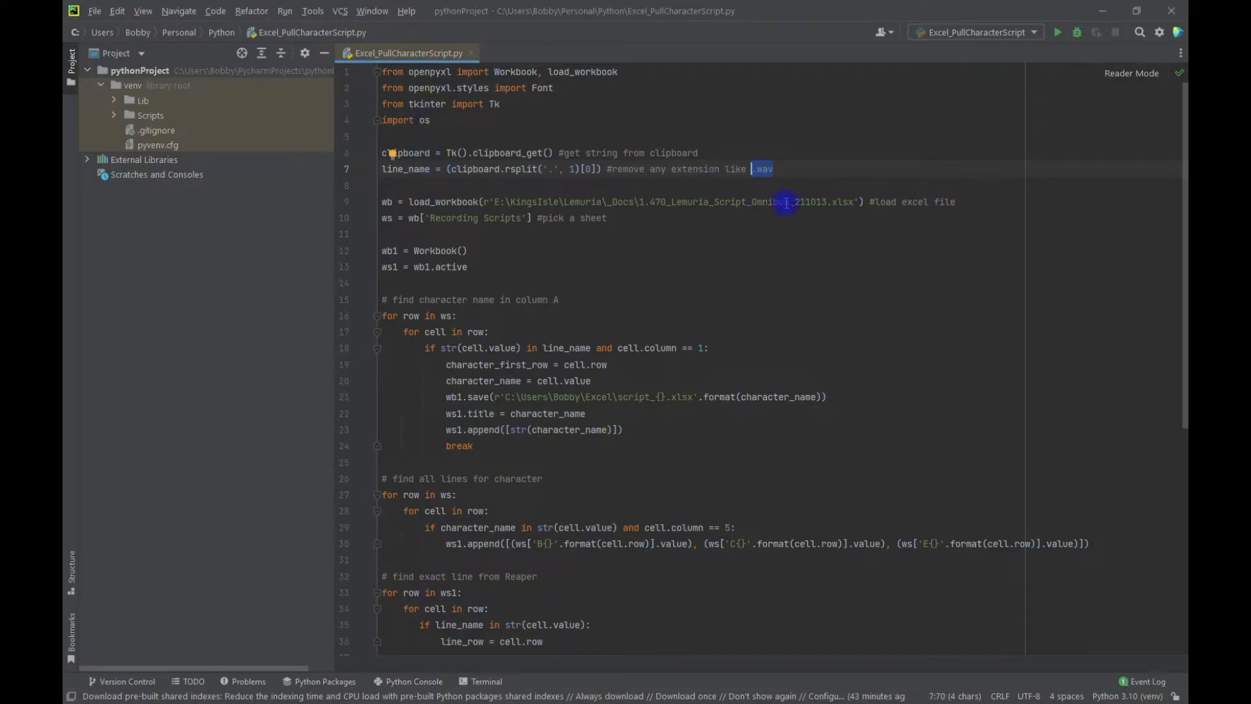
Examine the workbook loading, new workbook creation, character and line search loops, and formatting code in Excel_PullCharacterScript.py
left_click_drag(854, 202, 476, 186)
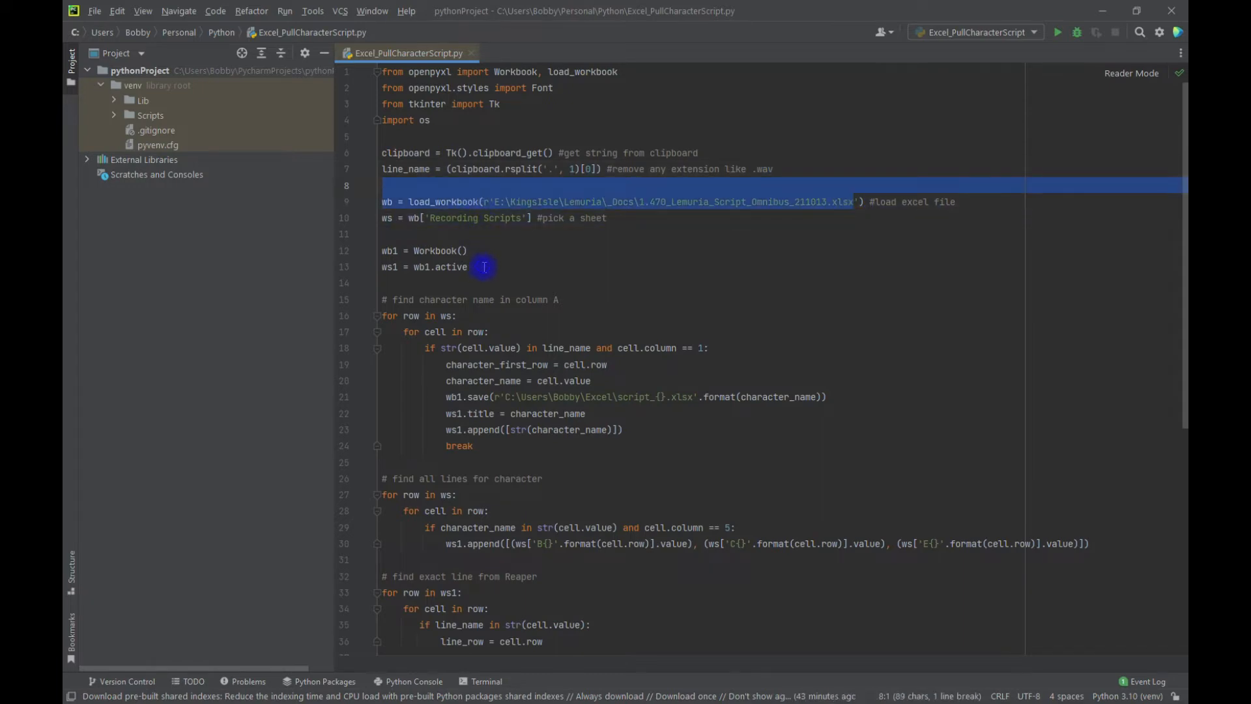
left_click_drag(484, 266, 365, 251)
scroll(496, 313, "down", 3)
left_click_drag(563, 493, 367, 149)
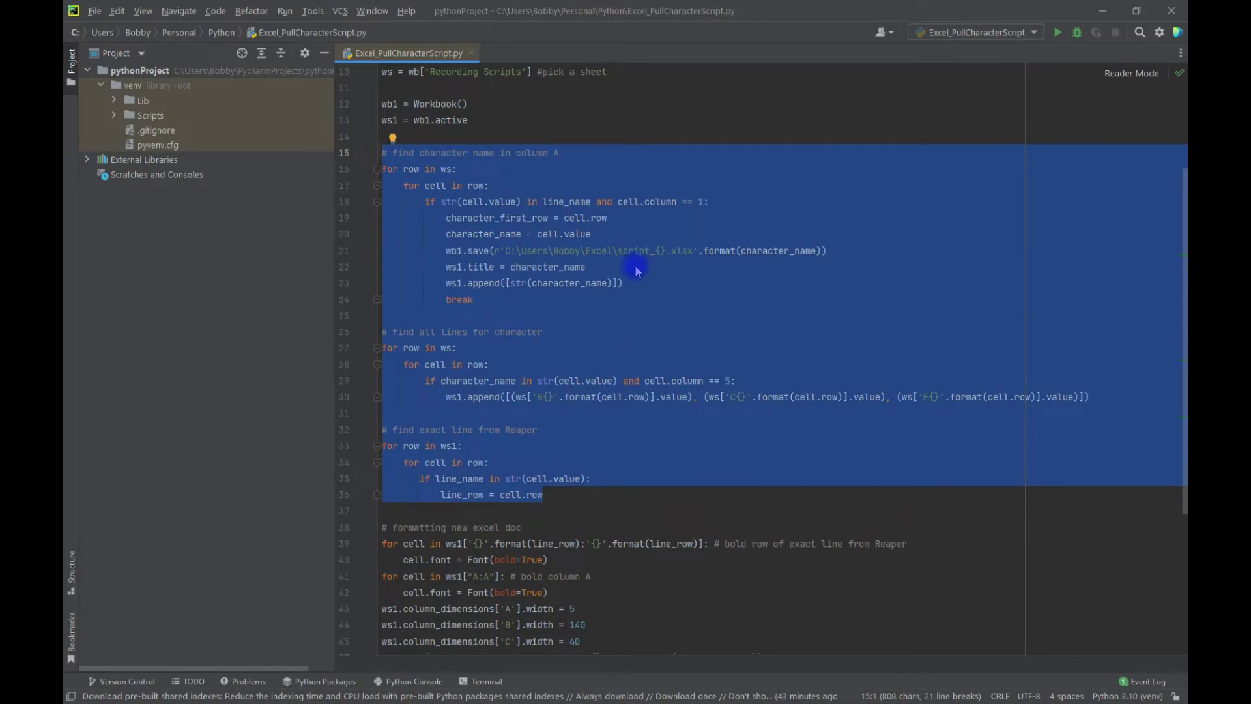
left_click(614, 317)
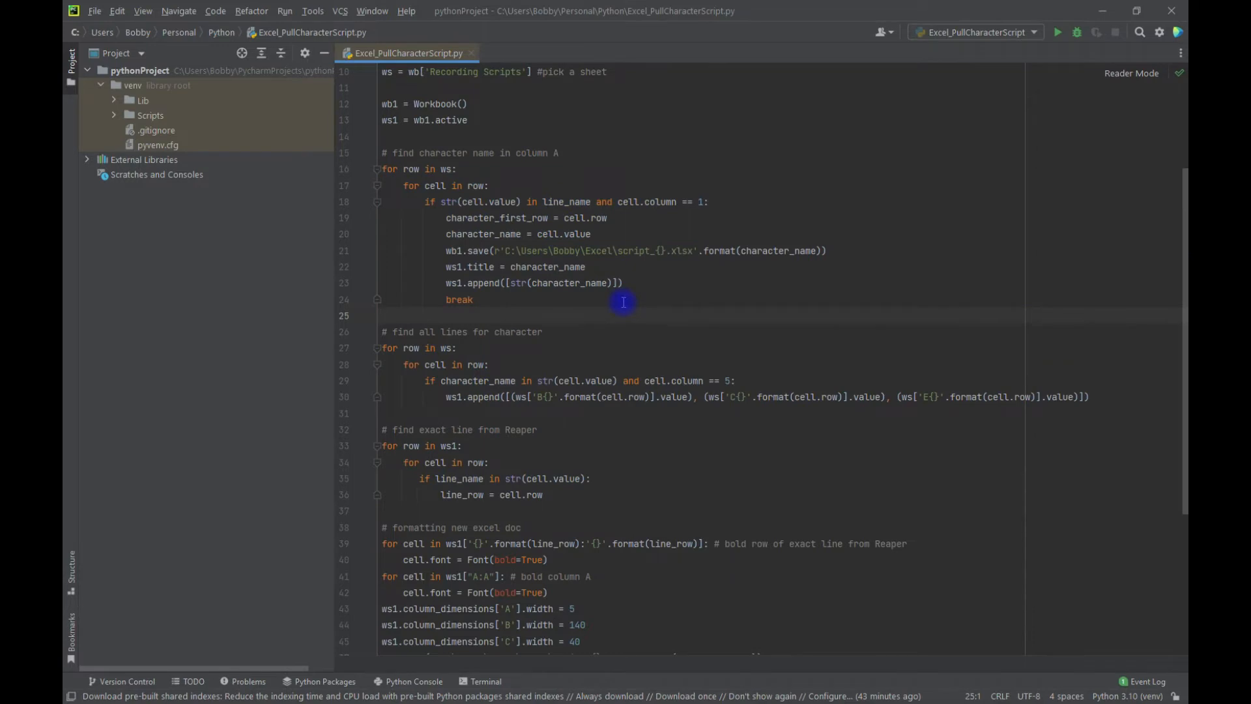
left_click(554, 159)
left_click_drag(565, 181, 607, 496)
left_click(607, 495)
left_click(613, 155)
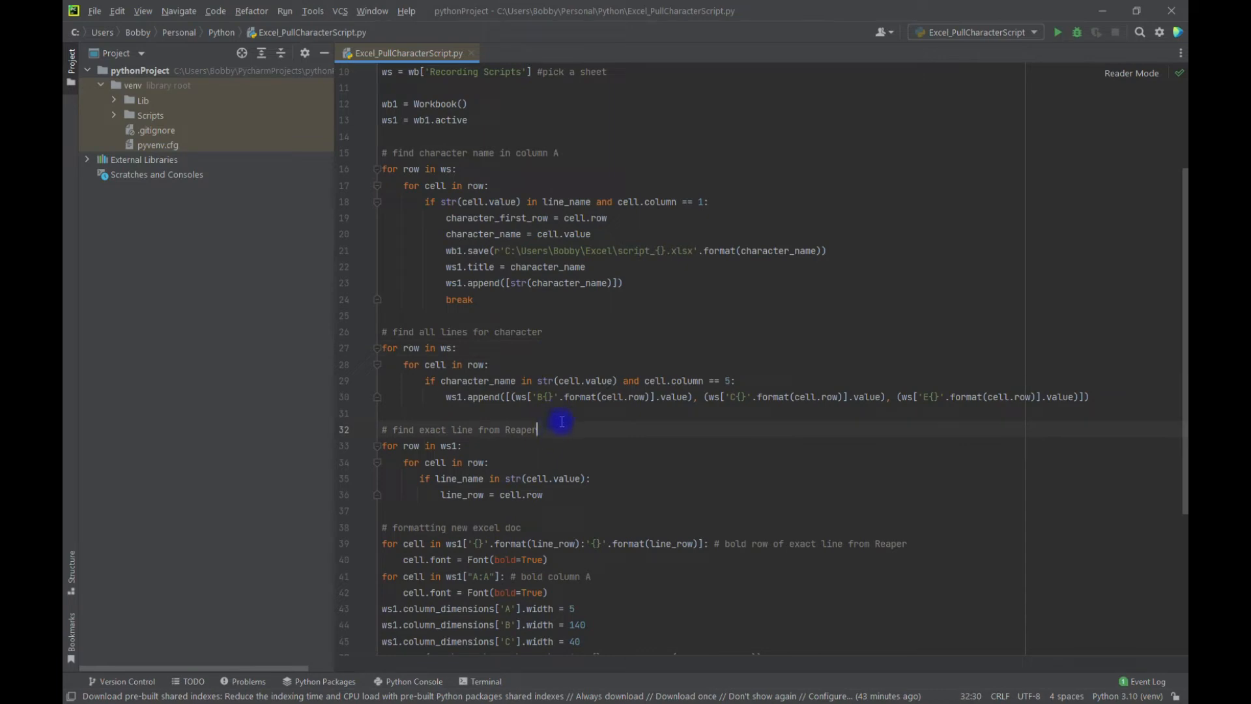
scroll(562, 423, "down", 3)
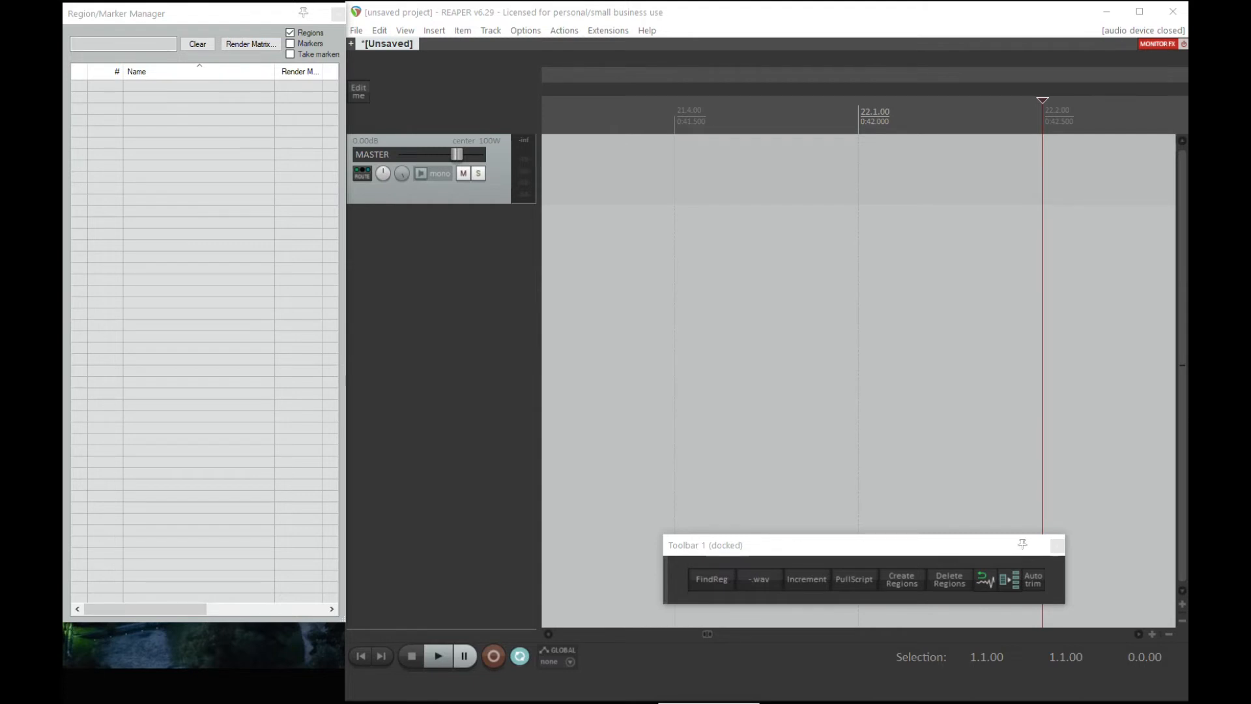
Insert the Harvesting .wav files one after another on a new track in the unsaved REAPER project and deselect them
key("alt+Tab")
left_click_drag(454, 264, 910, 313)
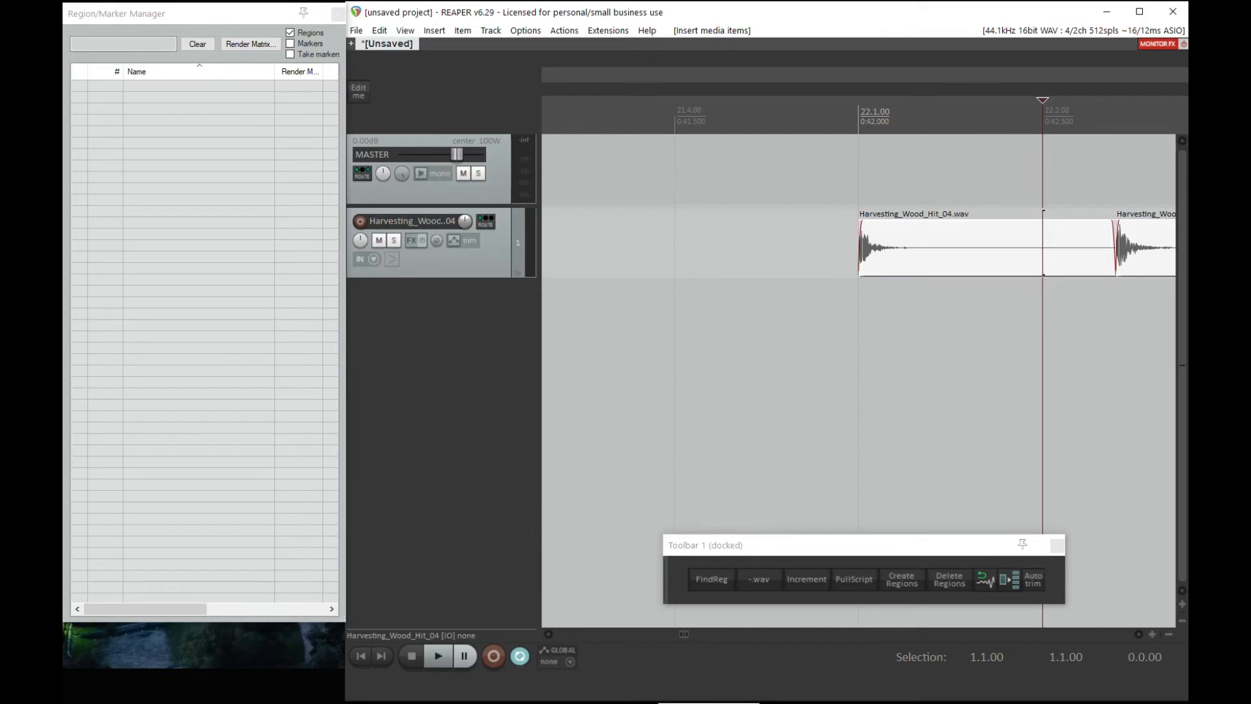
left_click(826, 450)
Select all Harvesting items on the track, create regions from them, and inspect the region names on the timeline
scroll(830, 449, "down", 10)
scroll(833, 450, "down", 5)
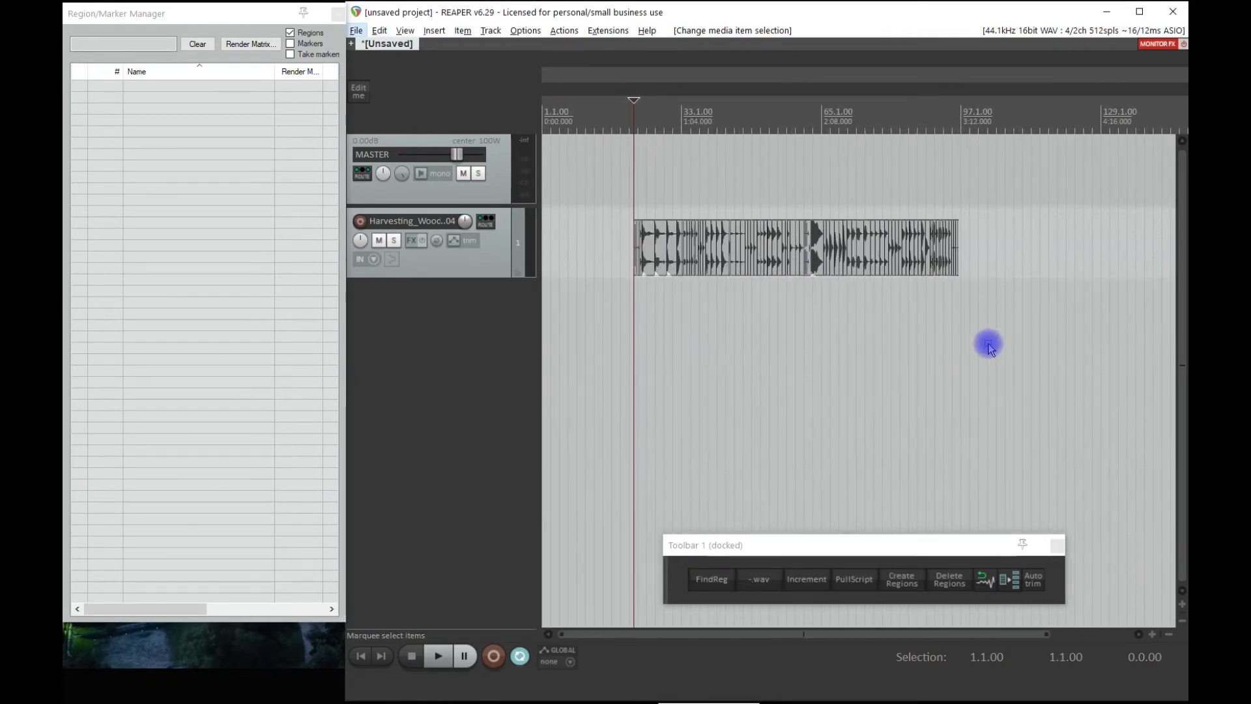
left_click_drag(1028, 316, 583, 217)
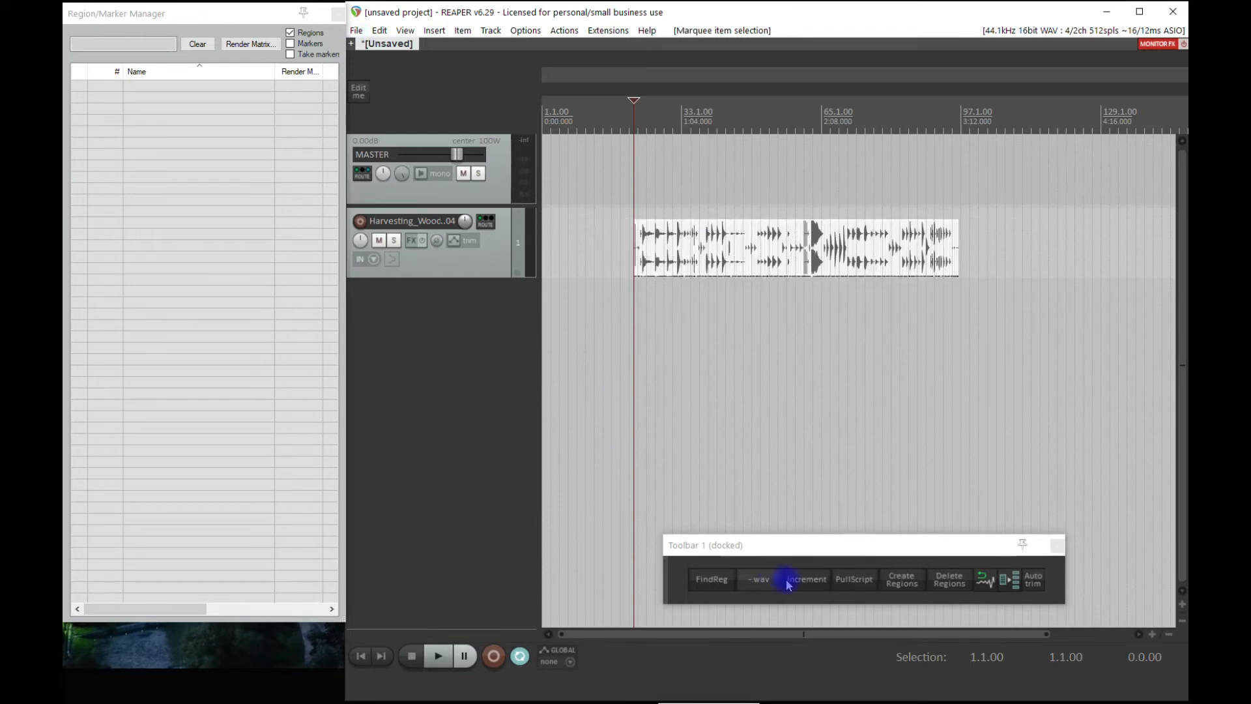
left_click(902, 581)
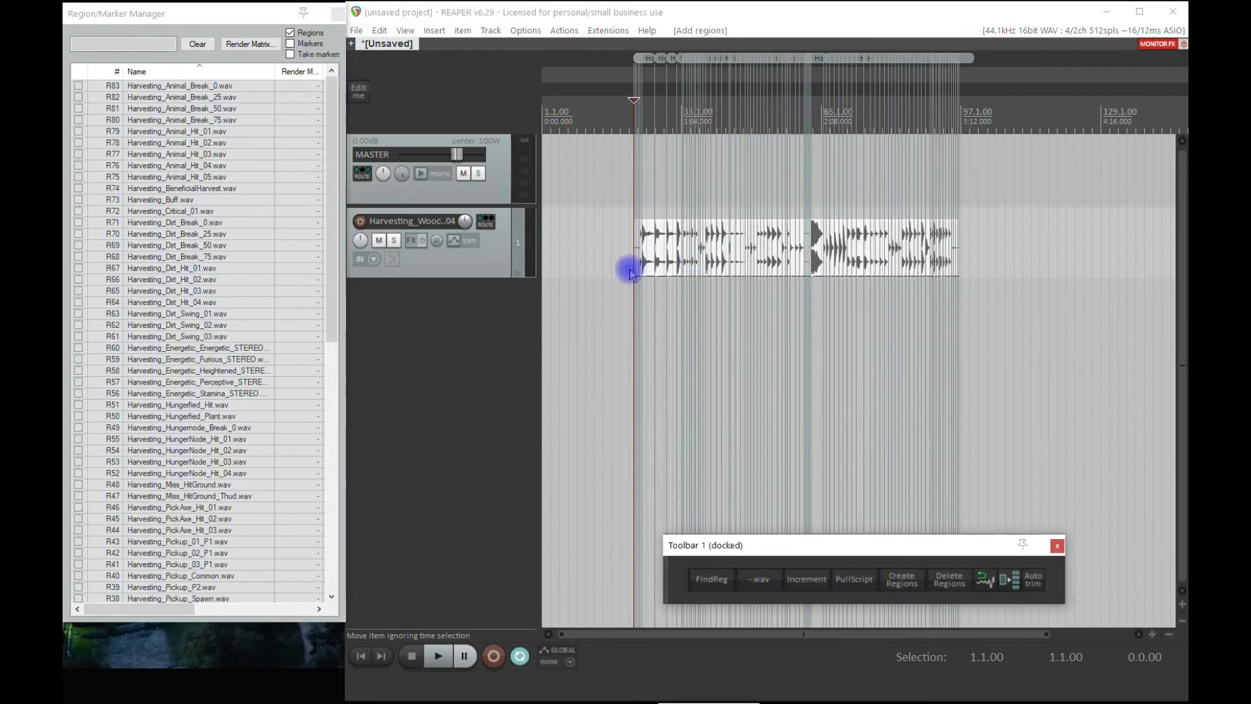
scroll(625, 262, "up", 6)
scroll(730, 313, "up", 2)
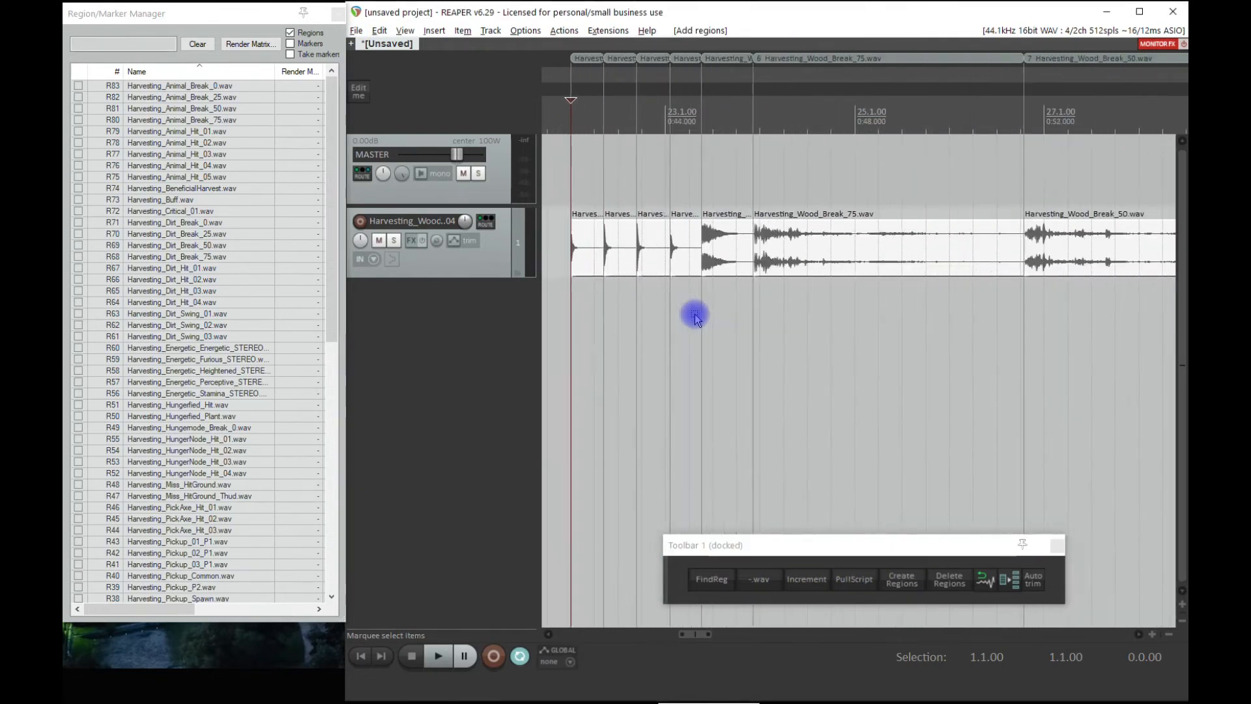
scroll(695, 317, "up", 1)
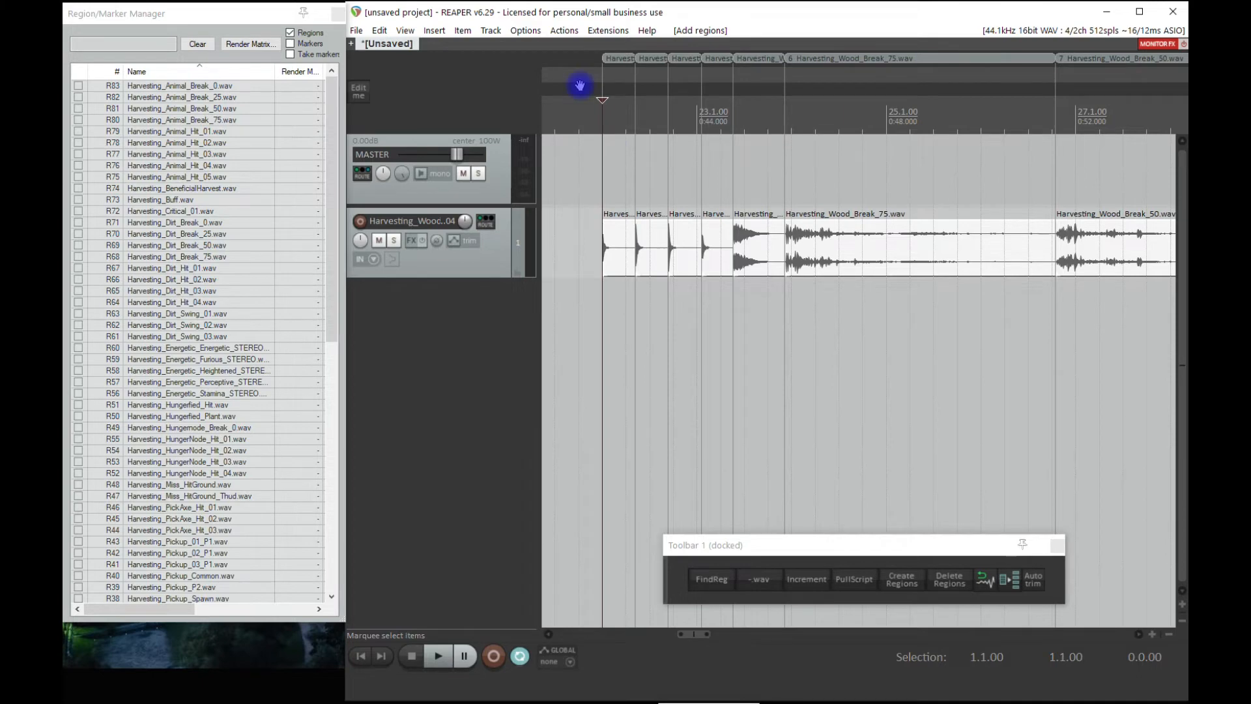
Open RemoveFileExtensionsFromRegionNames.lua from the action list in the ReaScript editor and close the action list
left_click(564, 30)
left_click(573, 44)
right_click(570, 169)
left_click(573, 174)
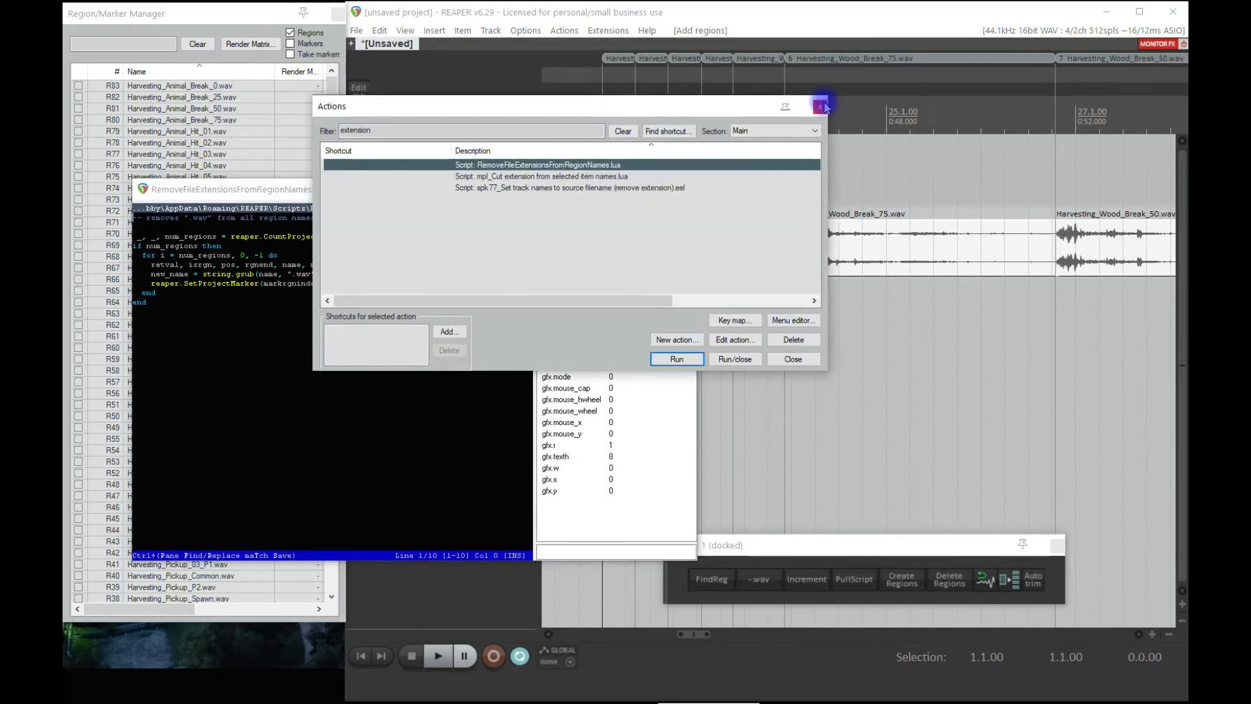
left_click(821, 106)
Examine the region count call and the string.gsub line that replaces ".wav" with an empty string
left_click(375, 235)
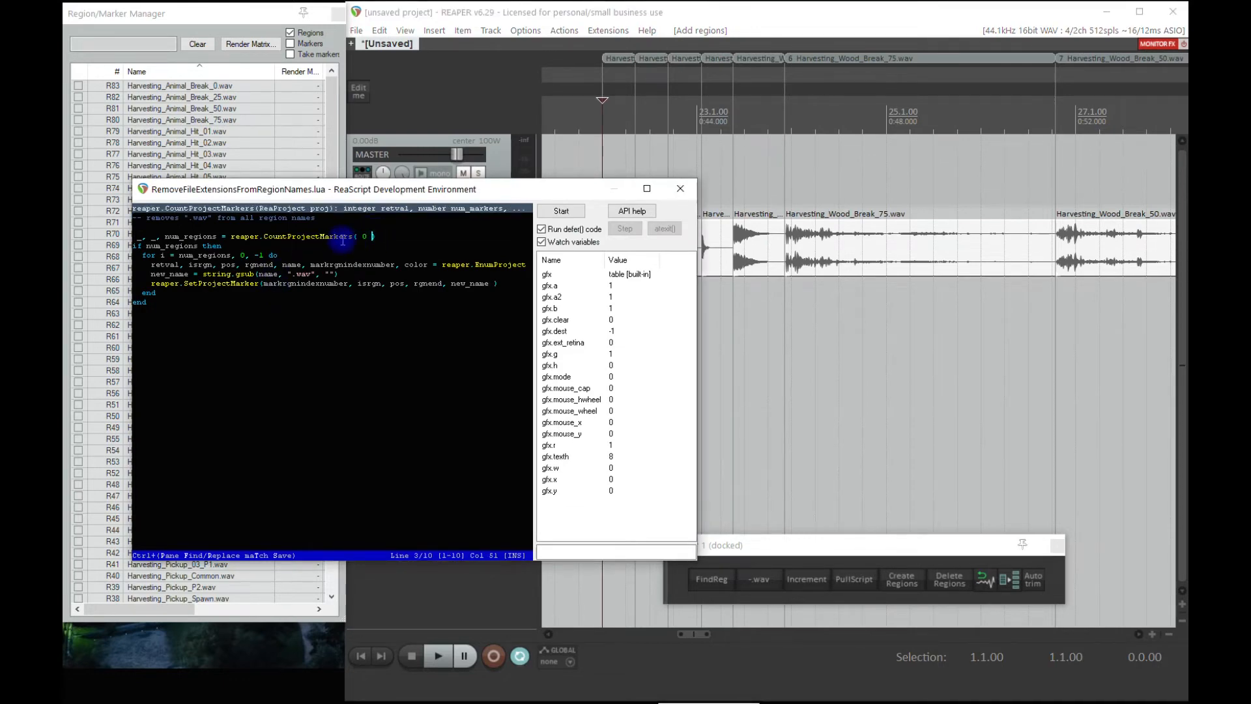
left_click_drag(322, 233, 356, 233)
left_click(381, 234)
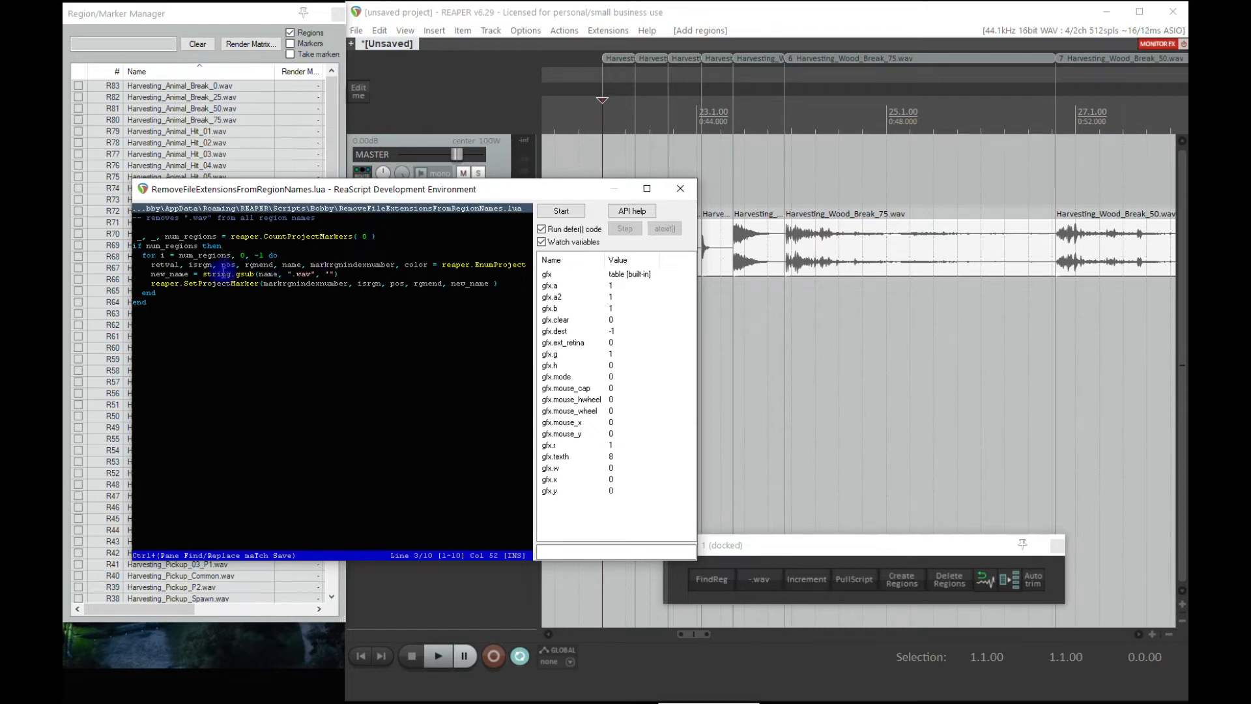
double_click(297, 274)
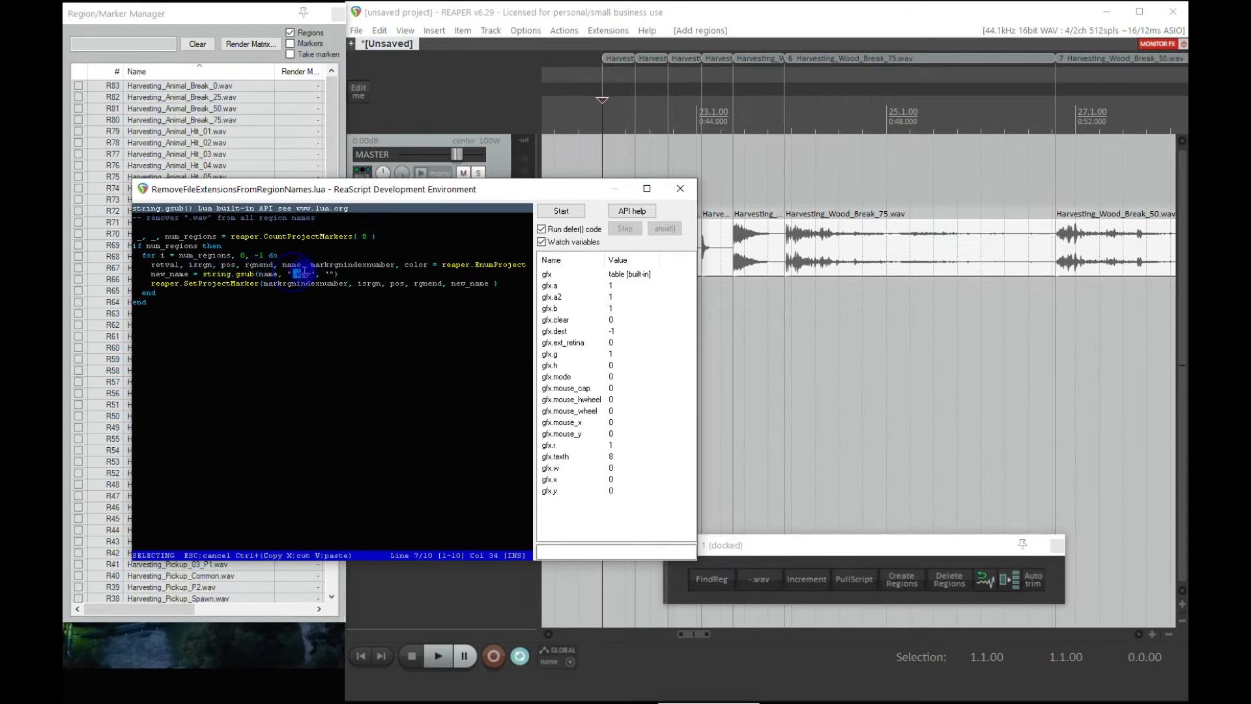
left_click(330, 274)
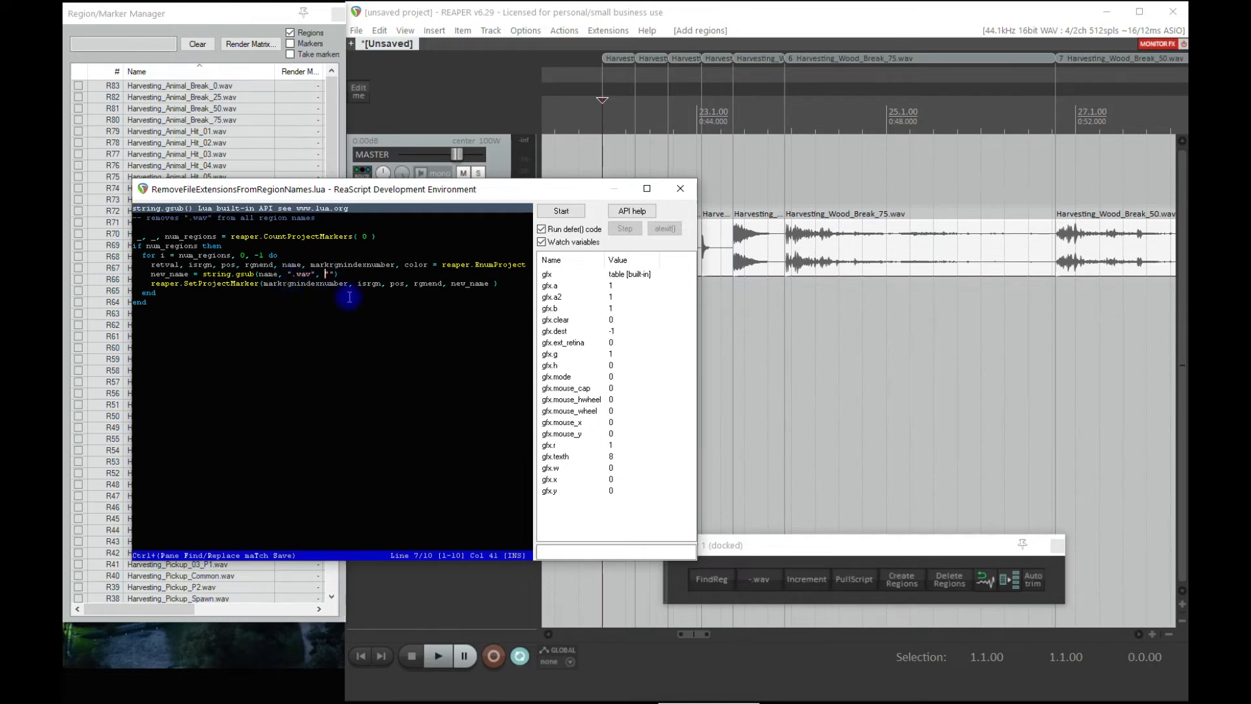
Close the script editor and run the -.wav script to strip the extension from all region names
left_click(680, 189)
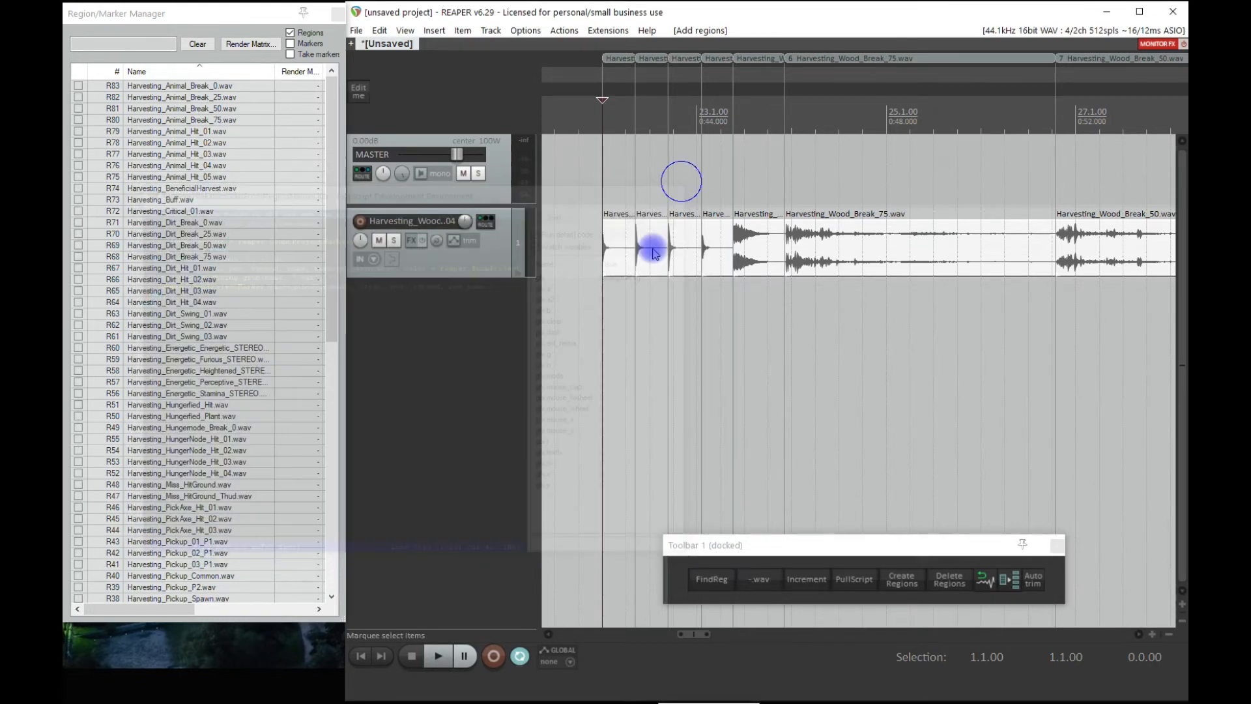
left_click(760, 579)
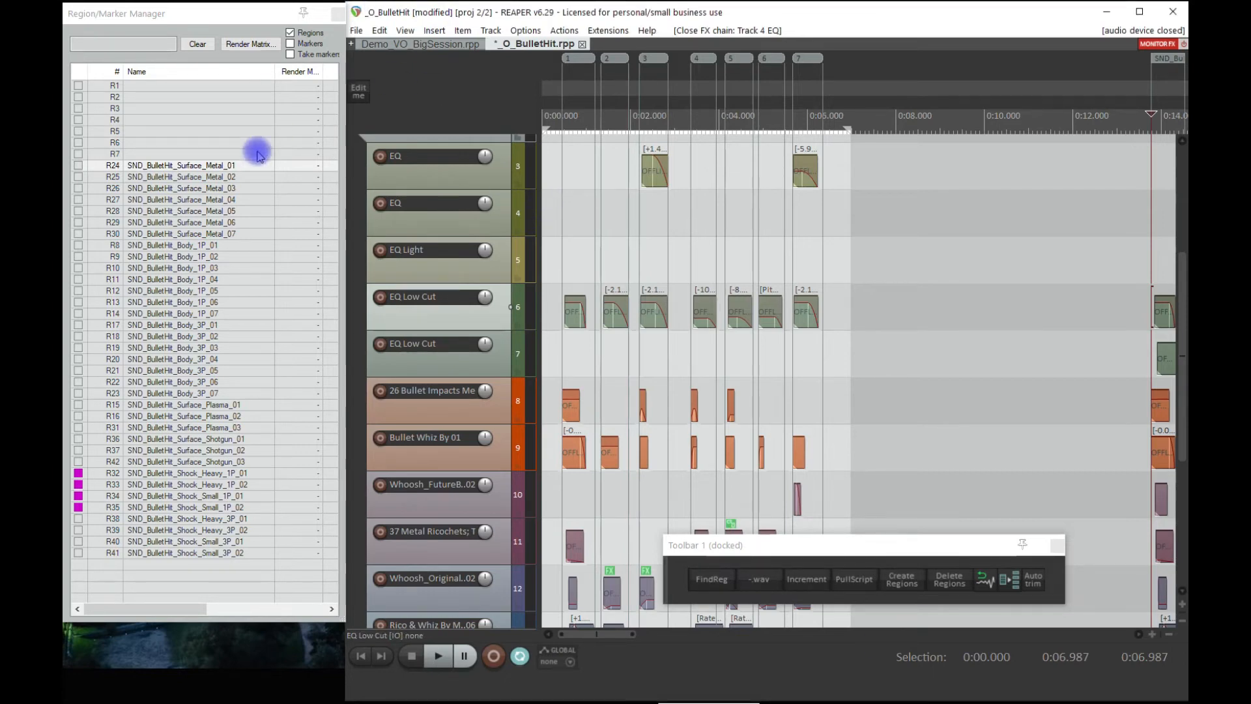
Select regions SND_BulletHit_Surface_Metal_01 through SND_BulletHit_Surface_Metal_07 in the _O_BulletHit project's region list
left_click(230, 165)
left_click(234, 233, "shift")
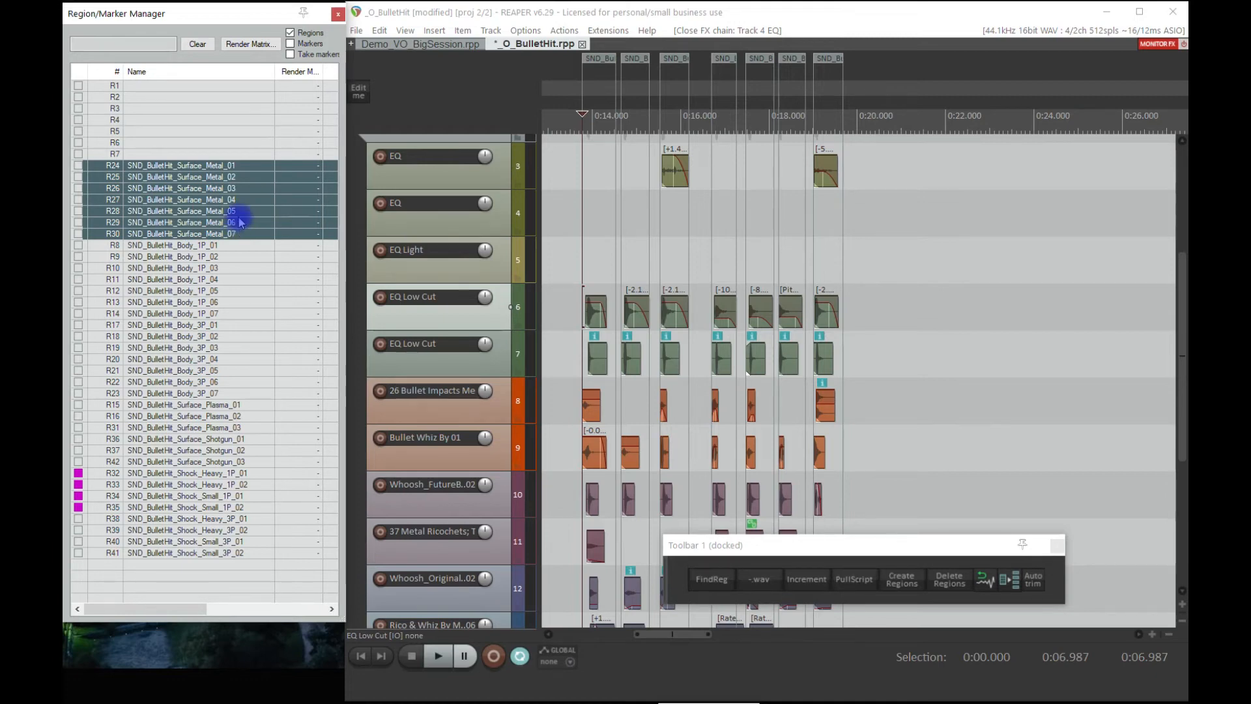
left_click(199, 165)
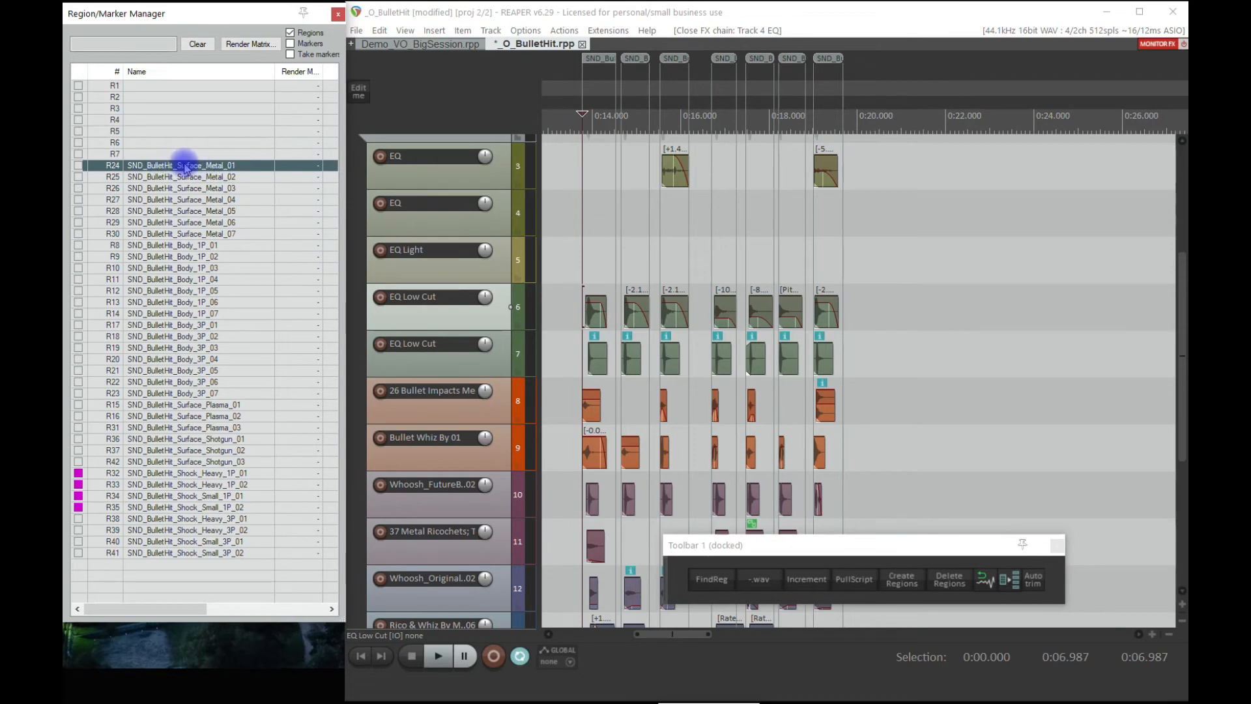
left_click(241, 234, "shift")
Try Filename_$regionnumber as the file name pattern in the Render to File settings and cancel the render
left_click(701, 237)
key("ctrl+alt+r")
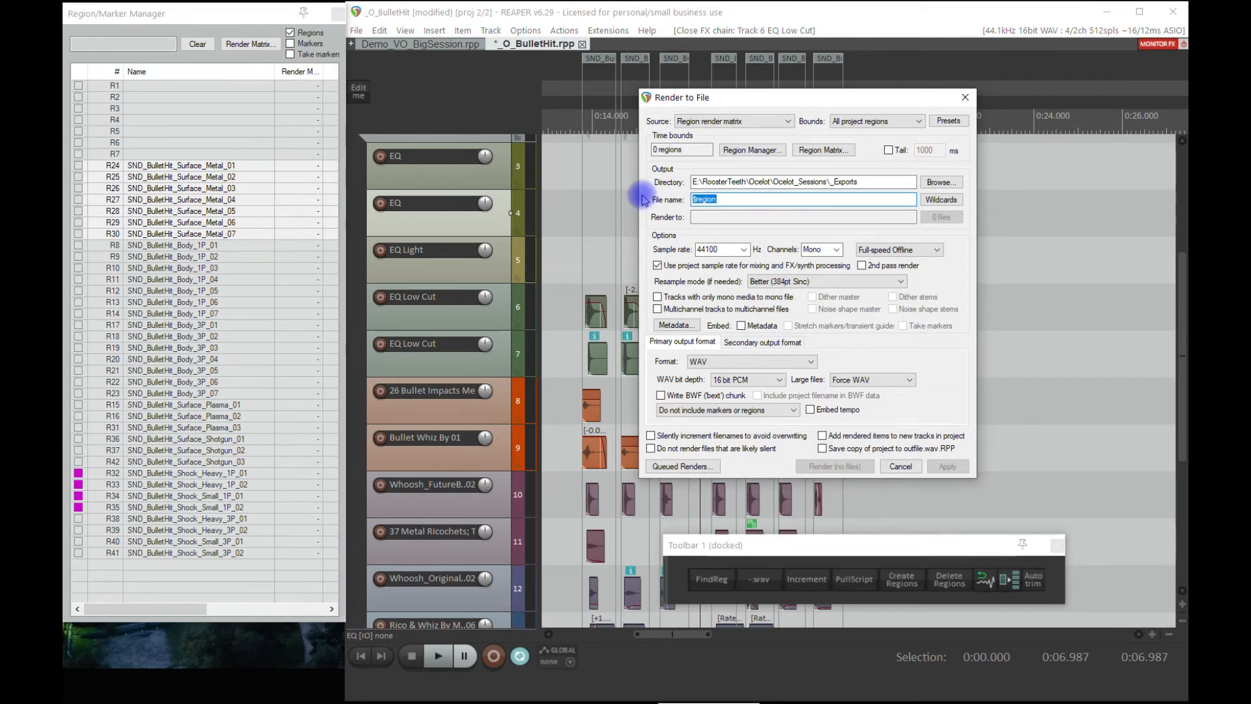
type("Filename_")
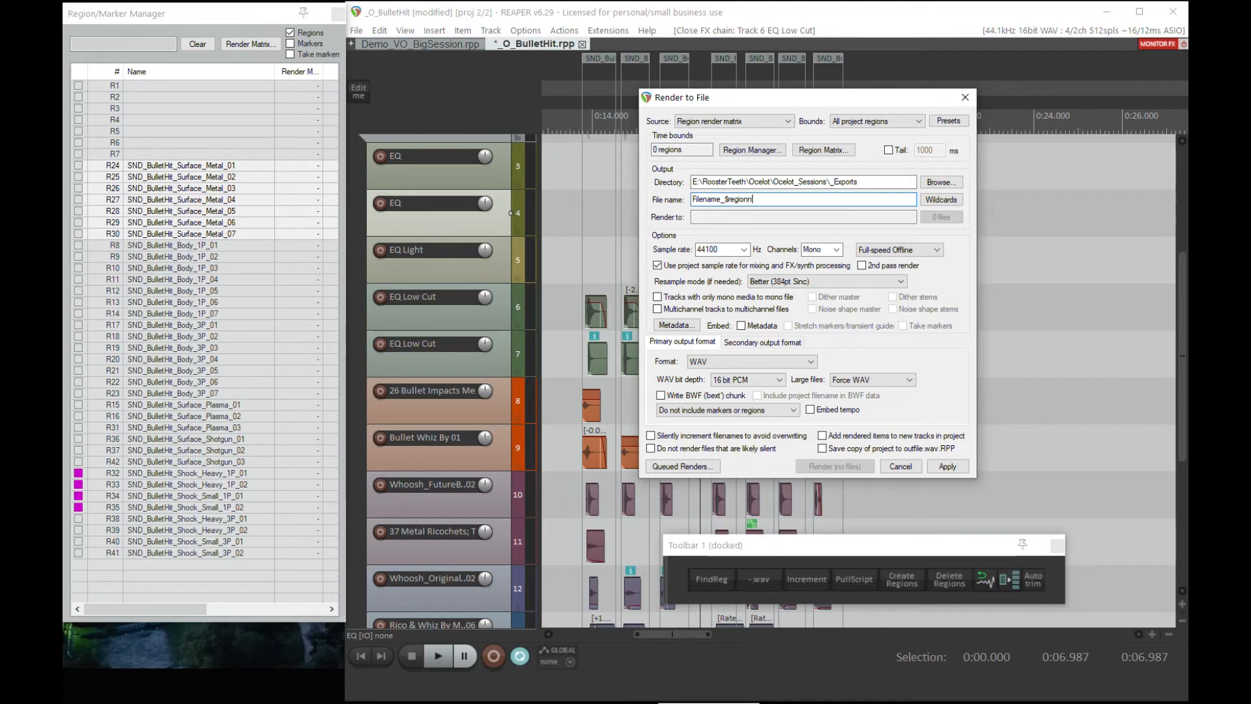
left_click(665, 186)
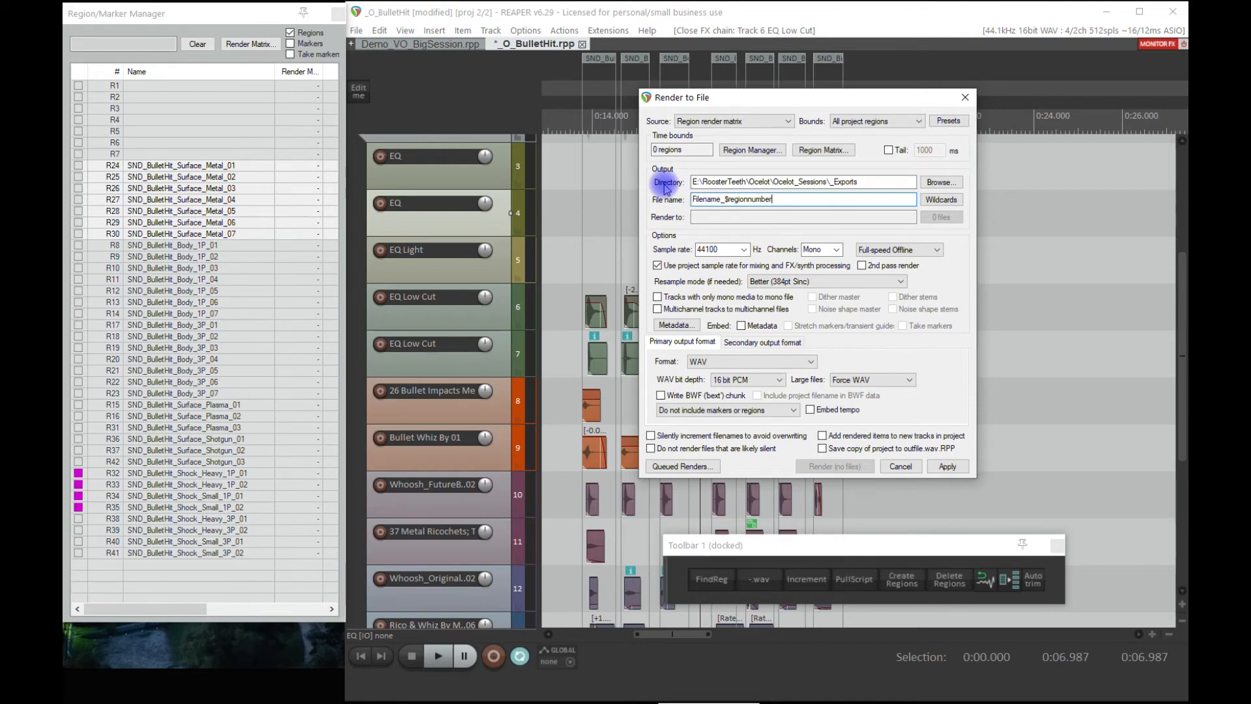
left_click(901, 466)
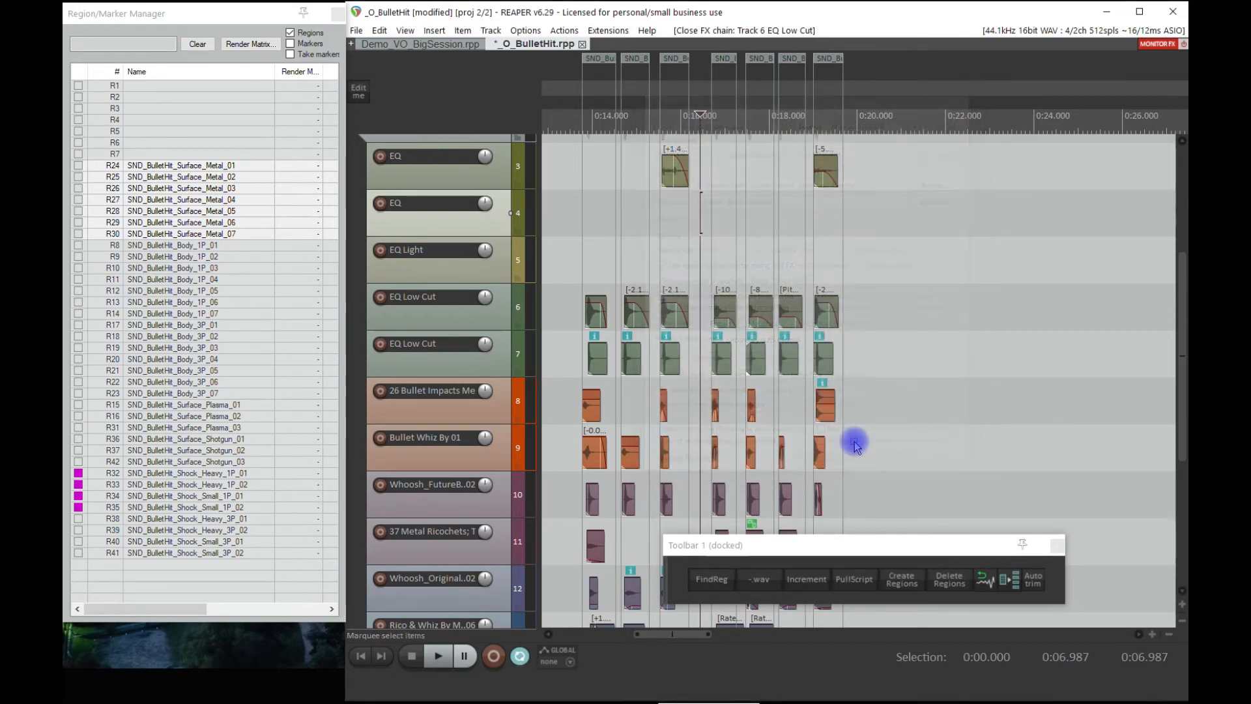
Review the Surface_Metal, Surface_Plasma, Surface_Shotgun and Shock region groups in the region list and on the timeline
left_click(208, 236)
left_click(231, 167, "shift")
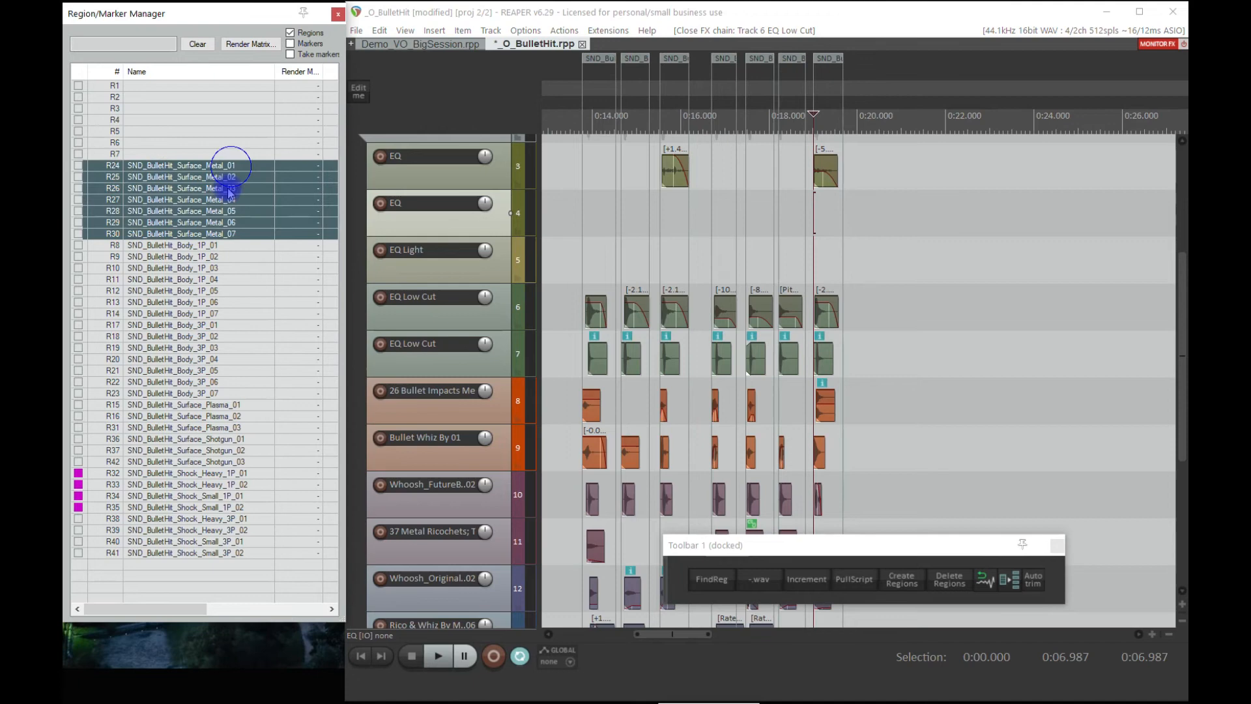
left_click(244, 404)
left_click(244, 428, "shift")
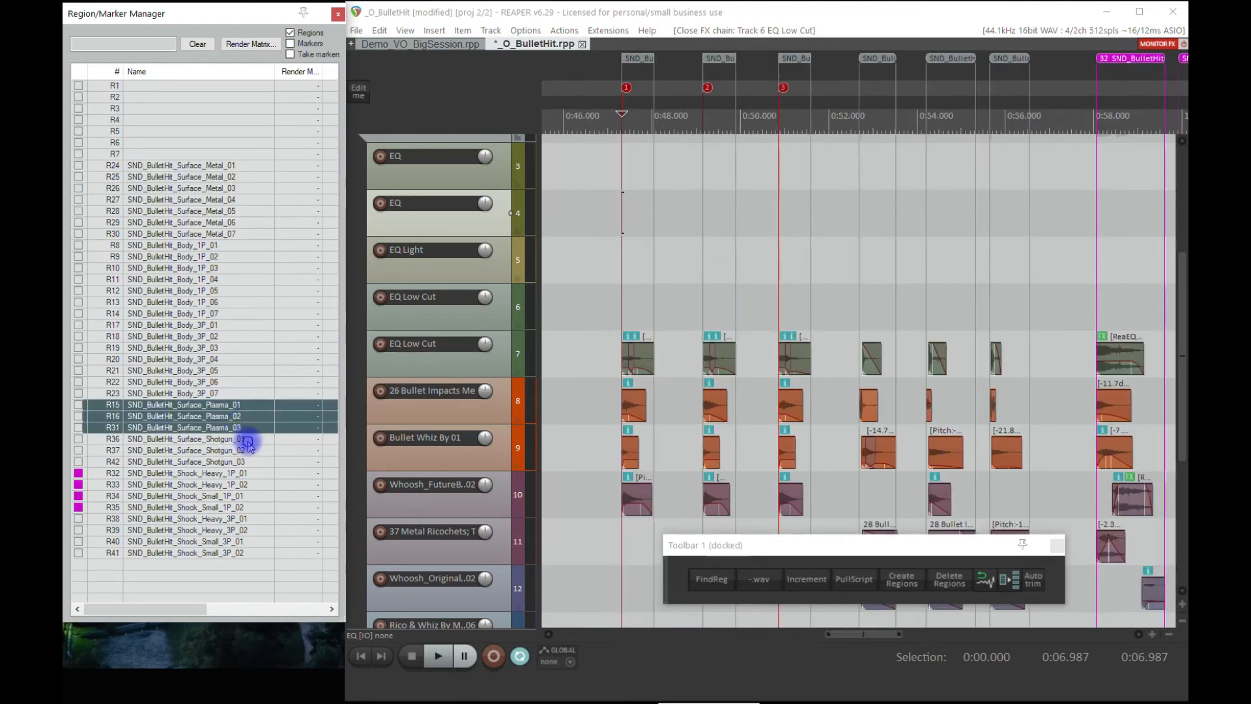
left_click(247, 440)
left_click(251, 471, "shift")
left_click(250, 486)
left_click(842, 244)
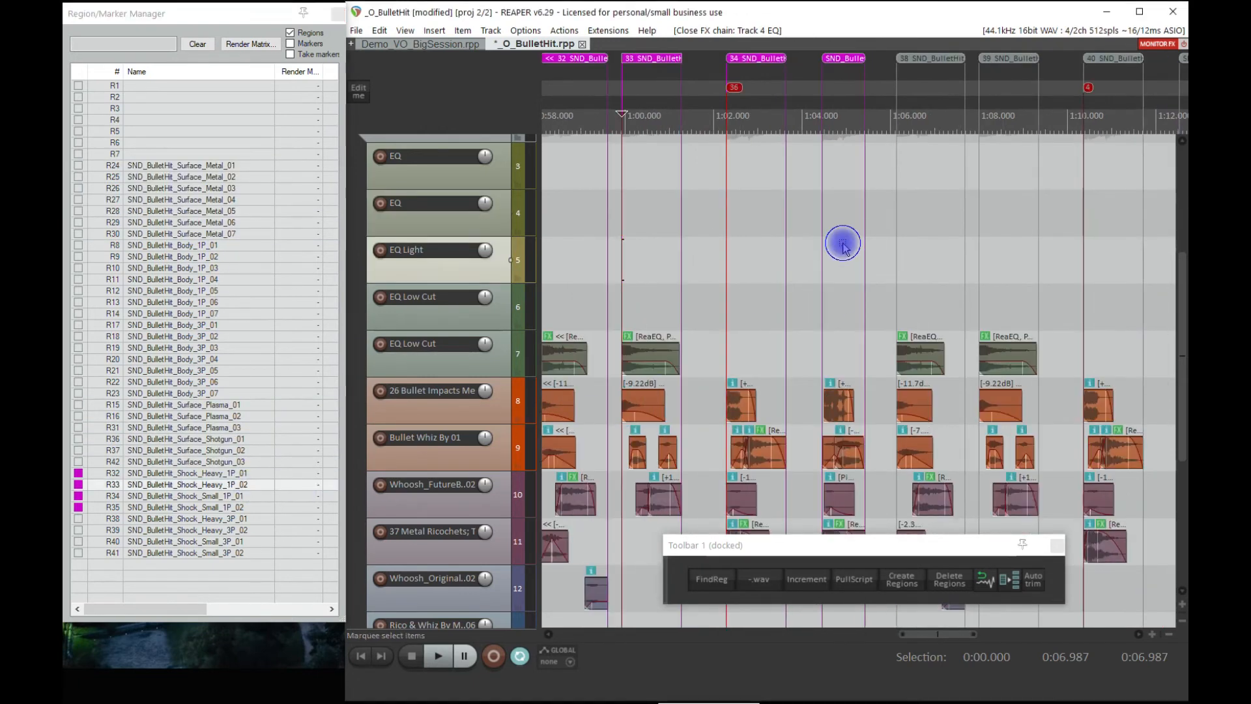
scroll(803, 436, "down", 8)
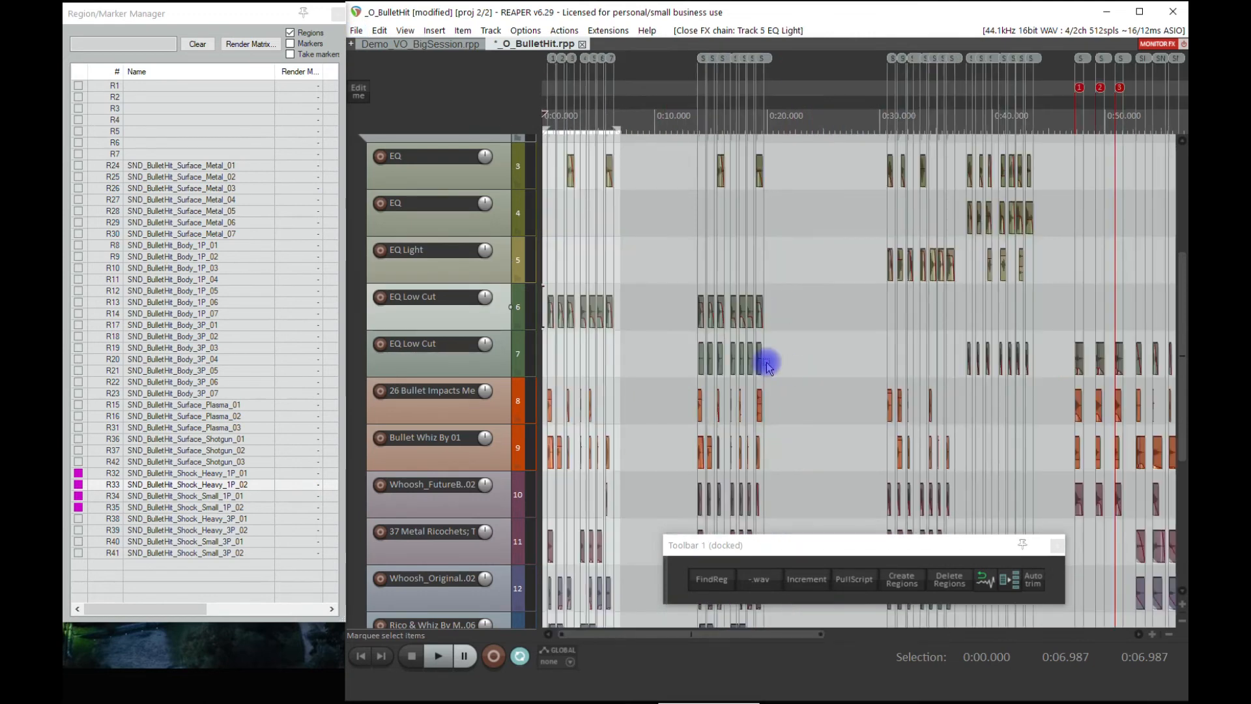
scroll(722, 249, "up", 6)
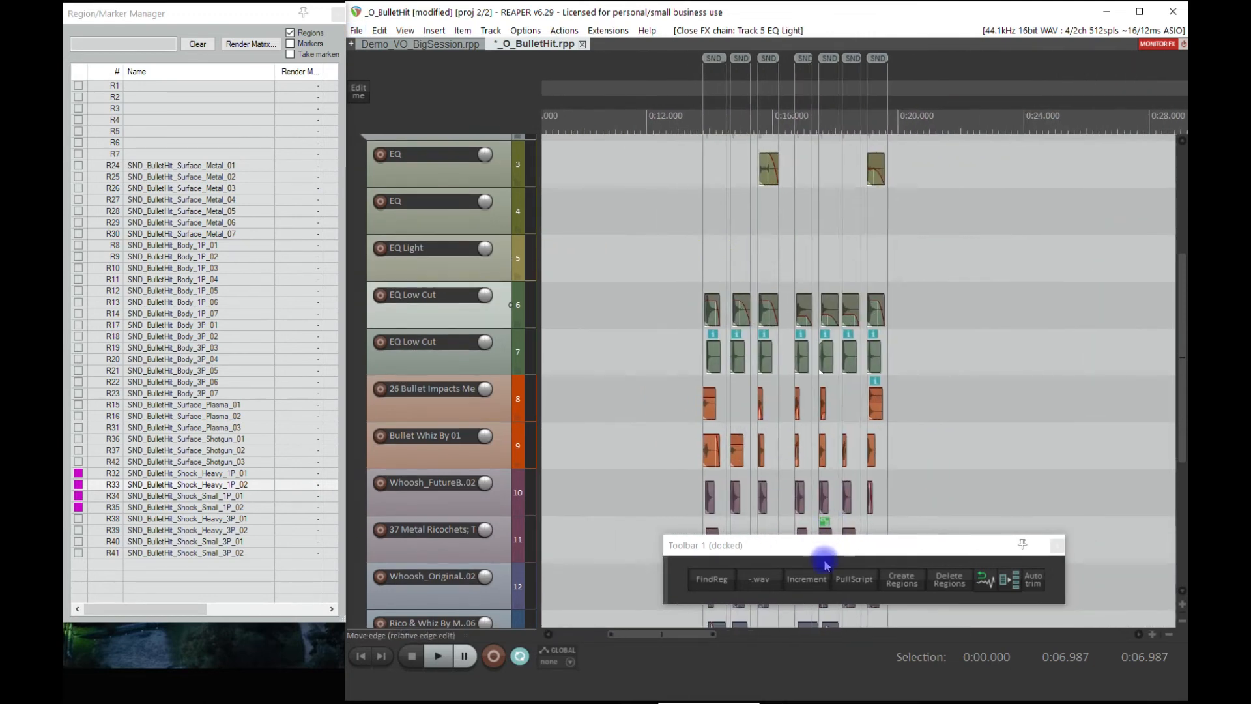
Open the IncrementRegionNames.lua script for editing from the action list and move its editor clear of the regions
left_click(565, 30)
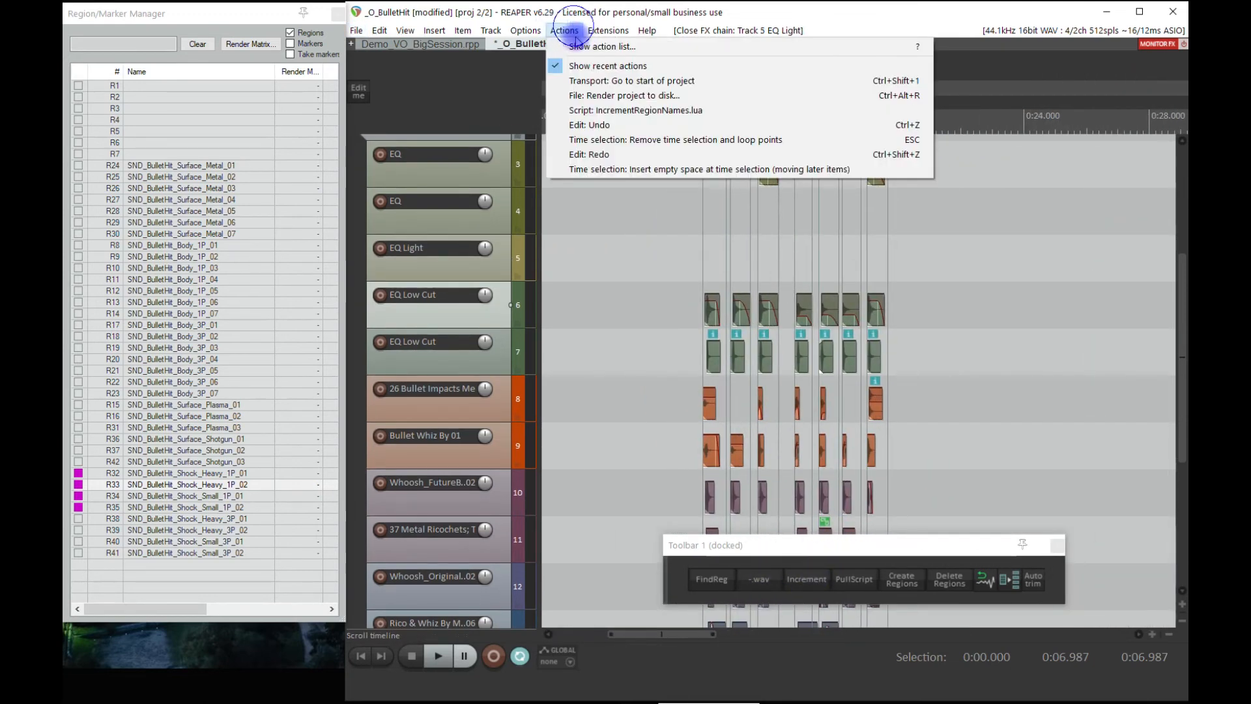
left_click(590, 44)
left_click(546, 165)
right_click(548, 167)
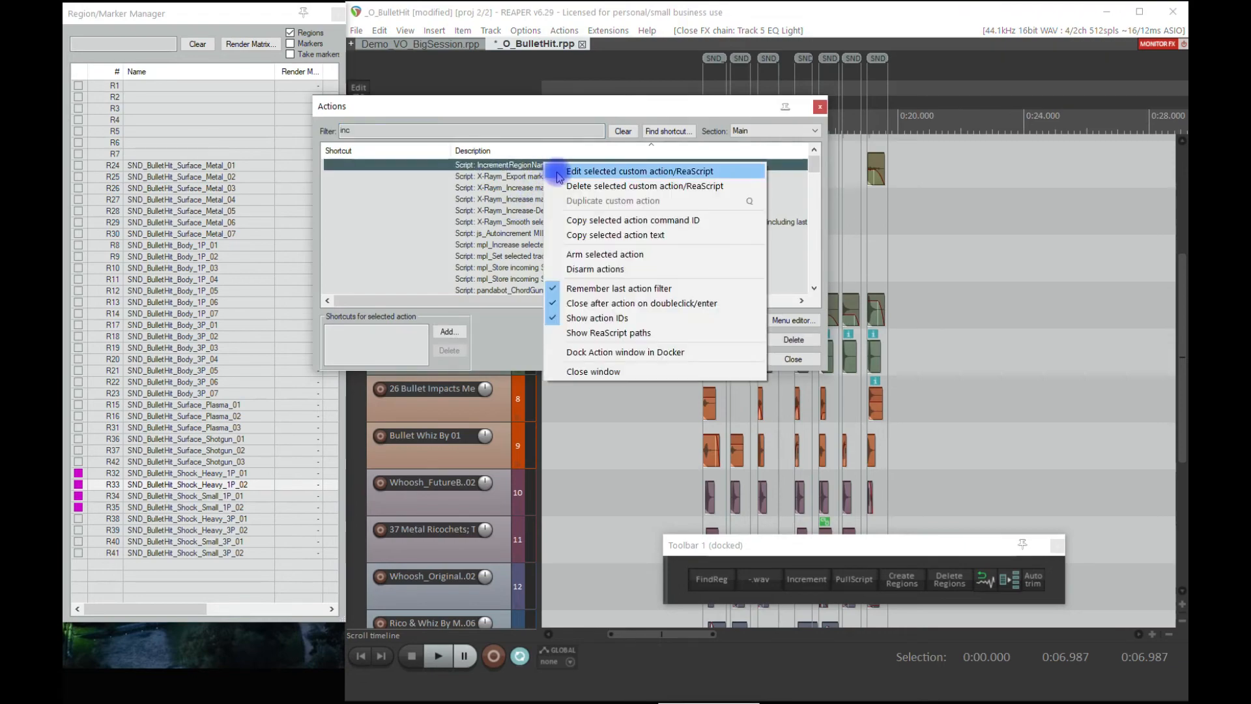
left_click(559, 174)
left_click(820, 106)
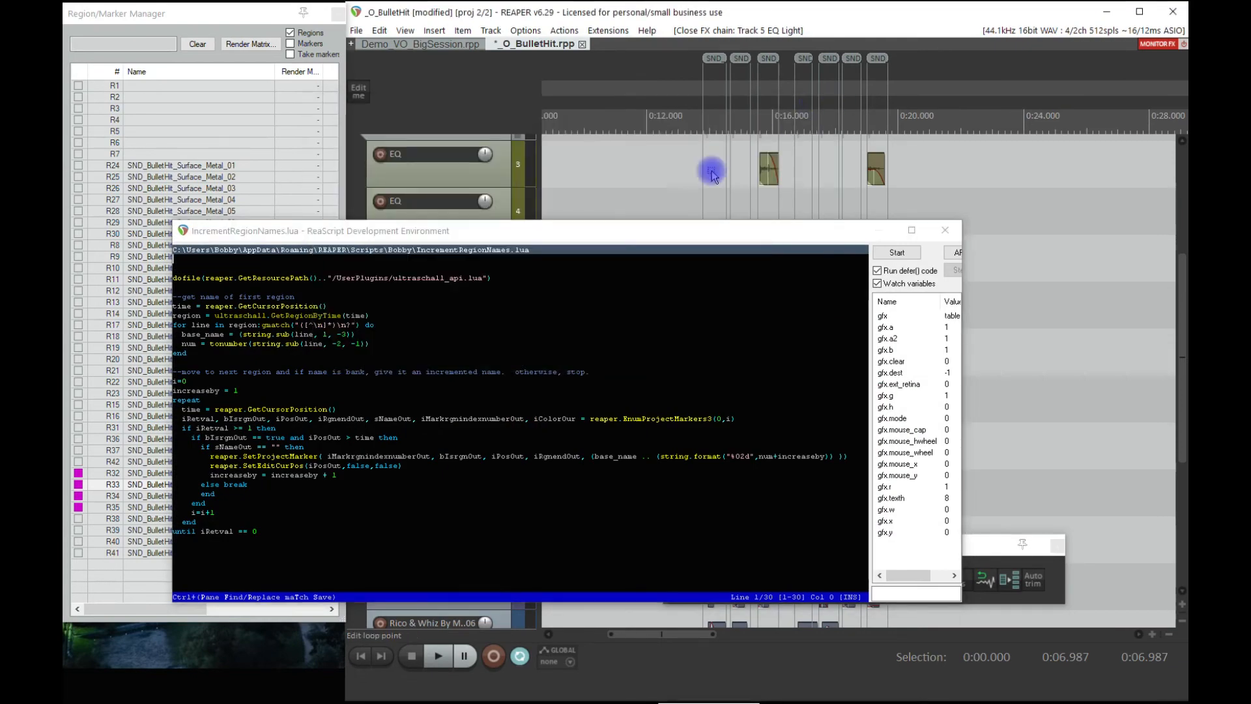
left_click_drag(611, 233, 652, 127)
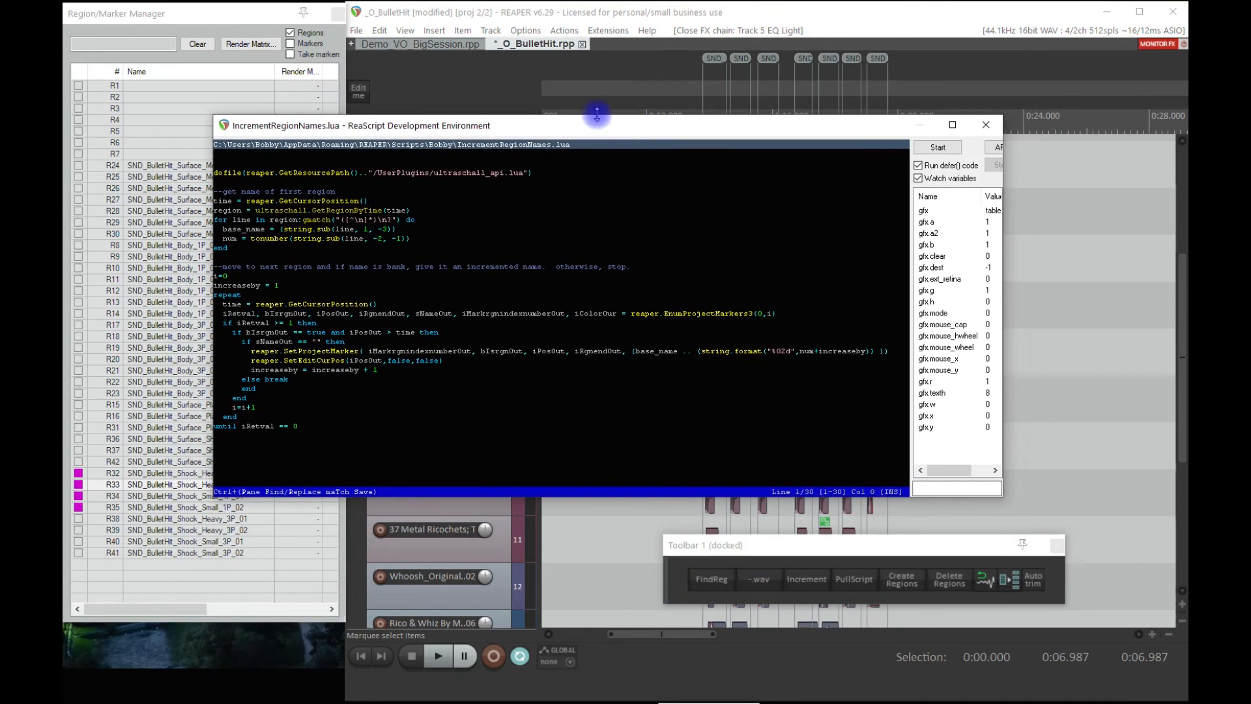
left_click_drag(405, 128, 425, 325)
Copy the name of region R24 to region R1 and change it to SND_BulletHit_Surface_Glass_01
left_click(221, 166)
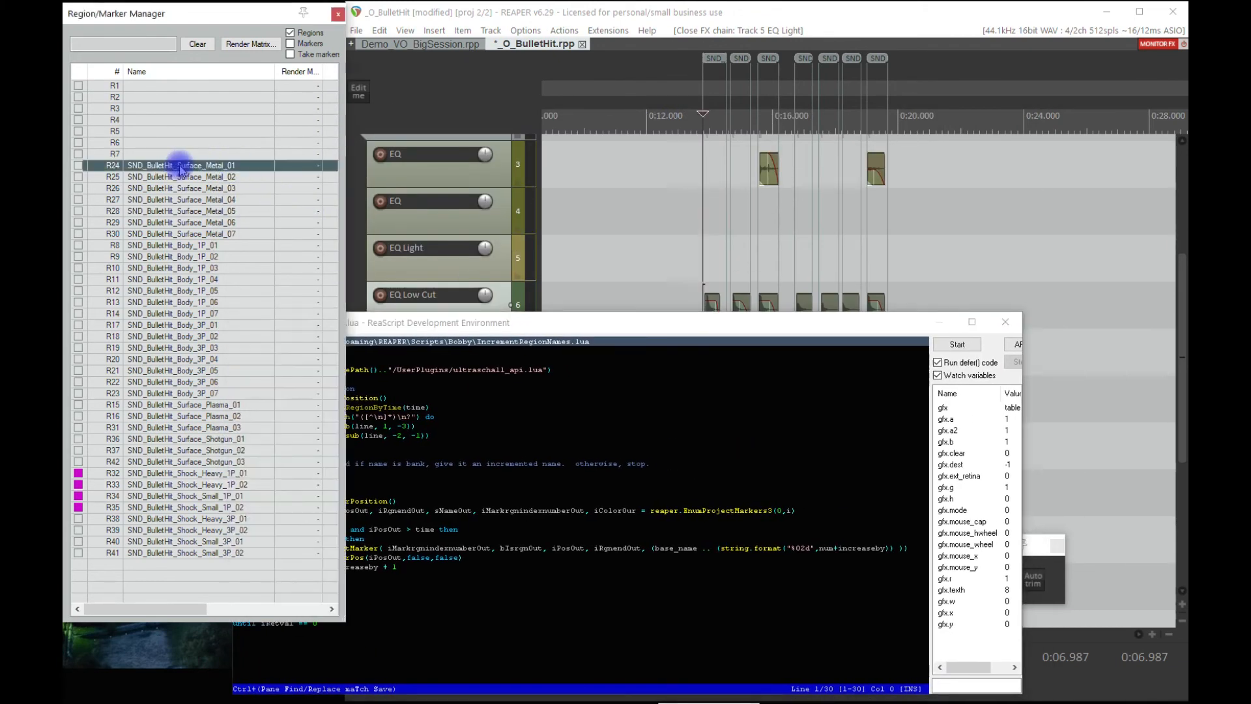
left_click_drag(629, 214, 1162, 223)
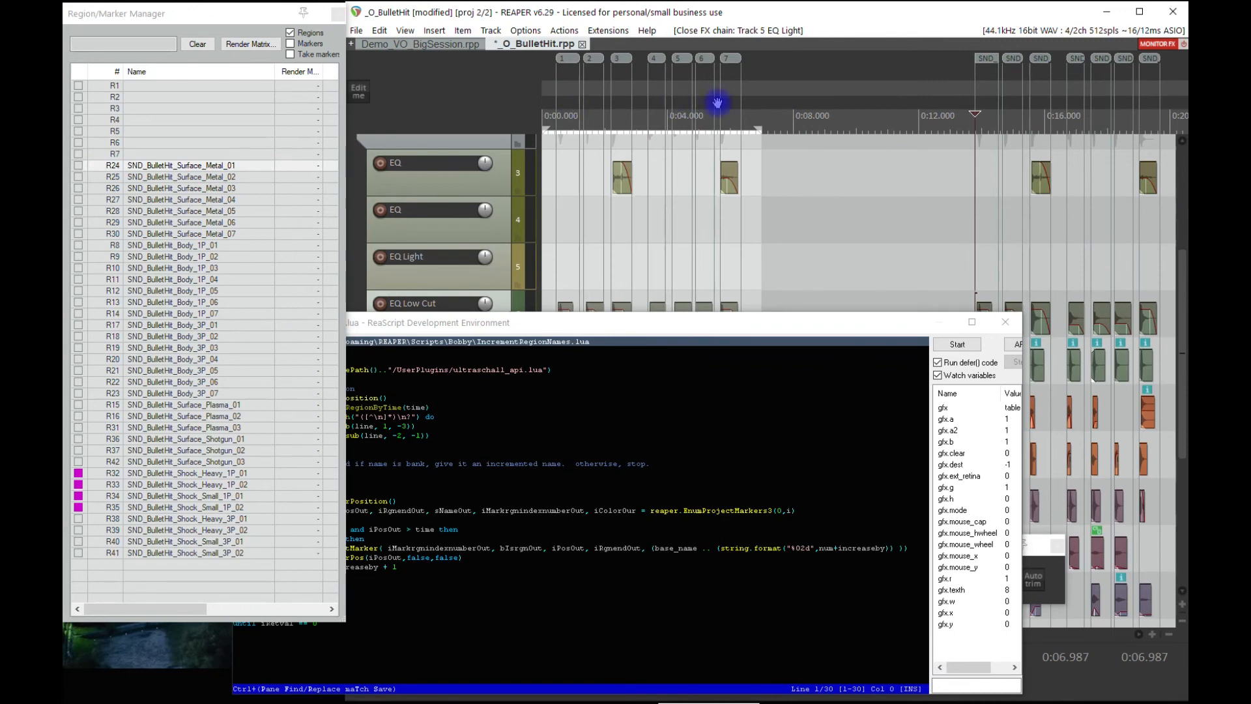
double_click(186, 166)
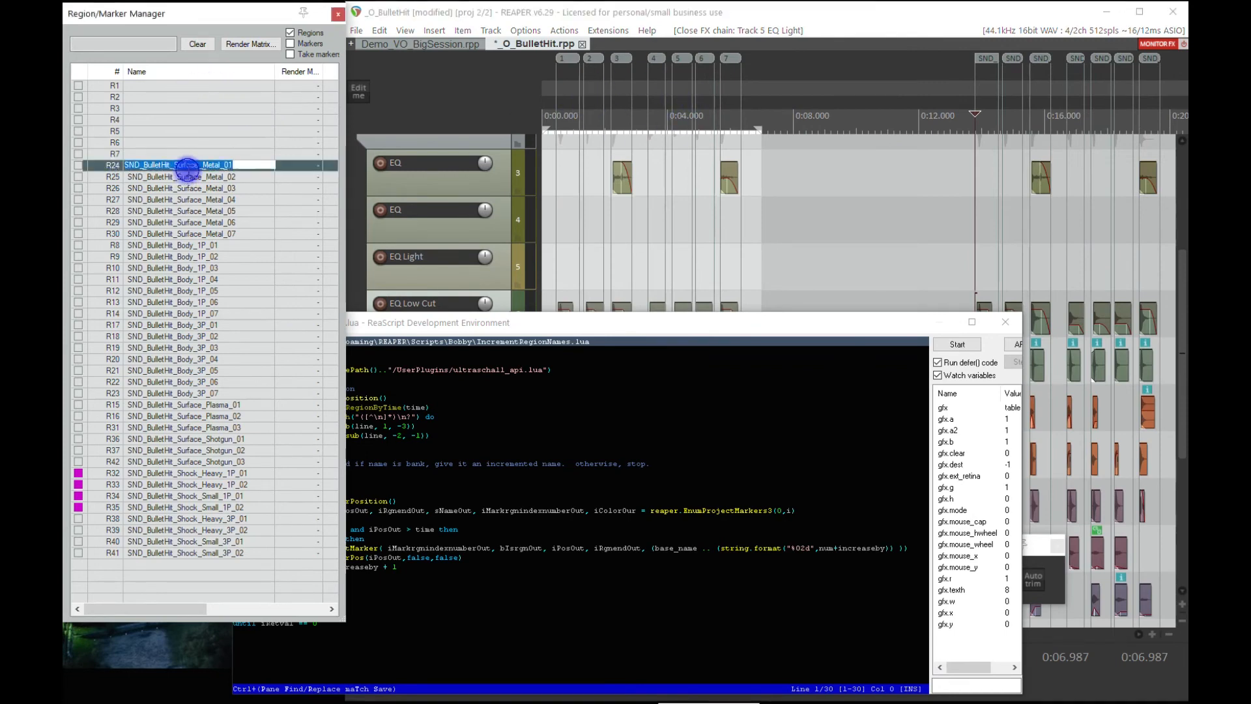
key("ctrl+c")
double_click(243, 85)
key("ctrl+v")
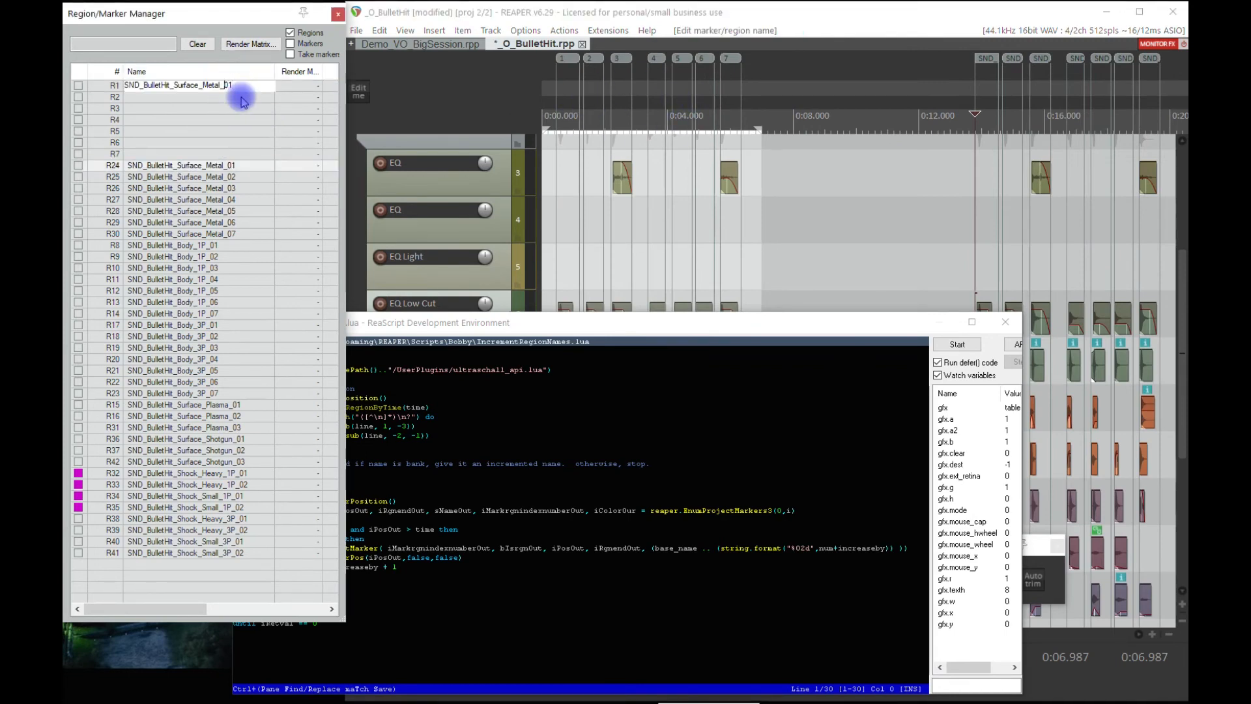
type("G")
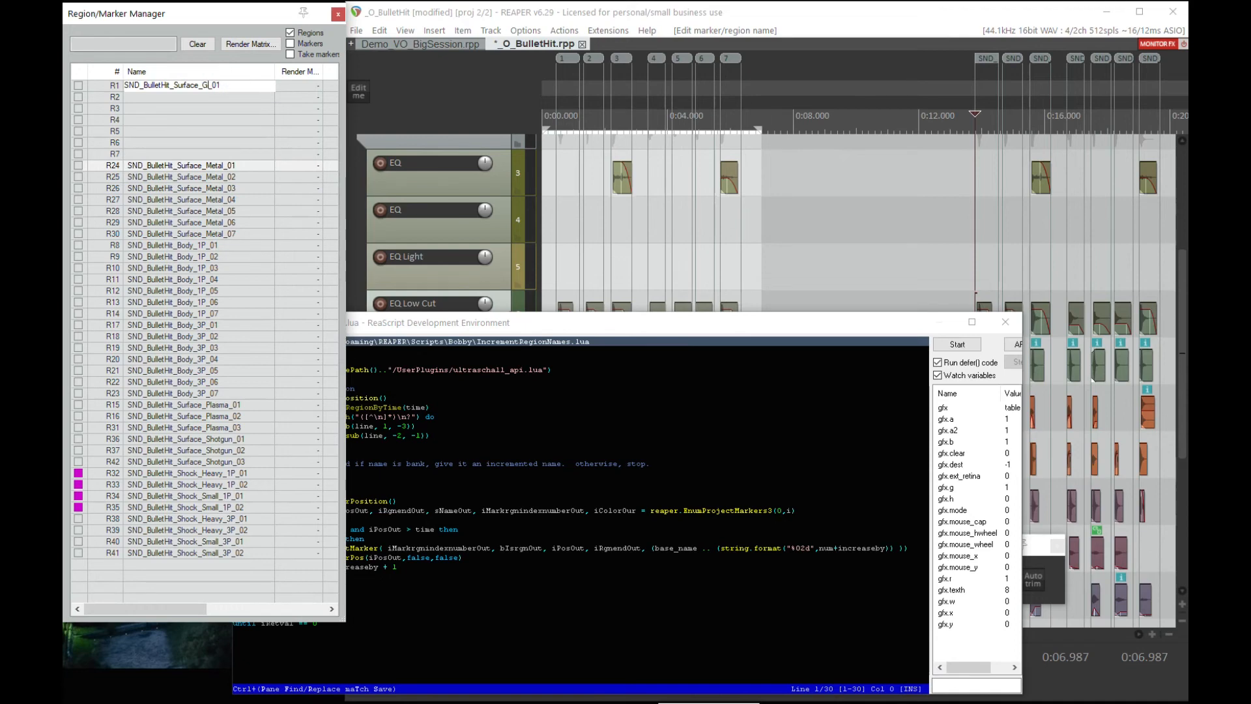
type("lass")
Examine the dofile line loading ultraschall_api.lua and the cursor-based region lookup, with the edit cursor placed at region R1
left_click_drag(440, 323, 382, 167)
left_click_drag(489, 209, 201, 207)
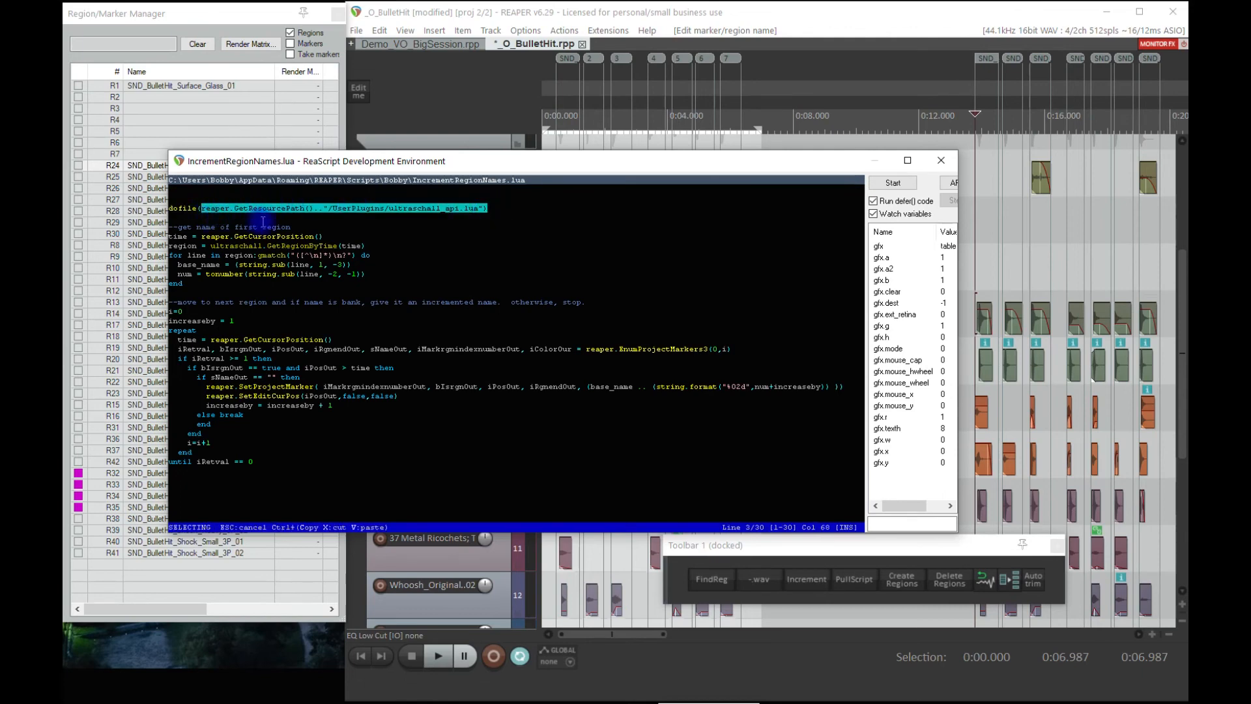
left_click(361, 245)
left_click(236, 86)
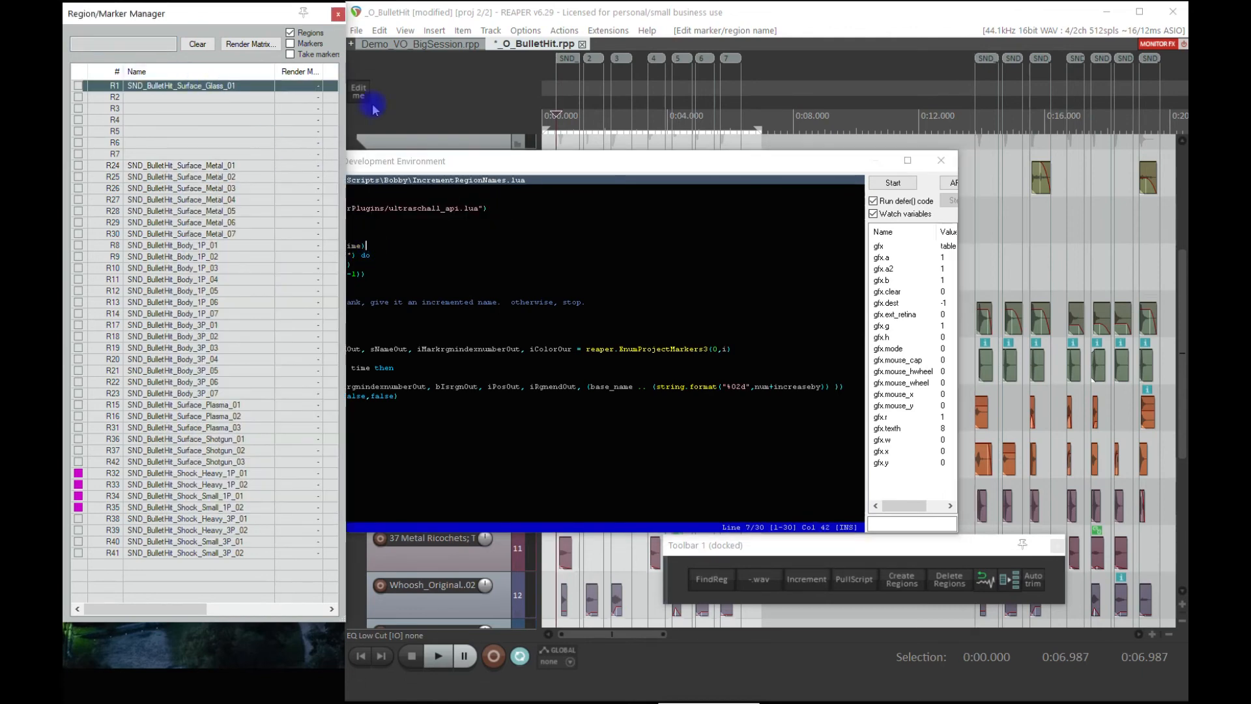
left_click(556, 116)
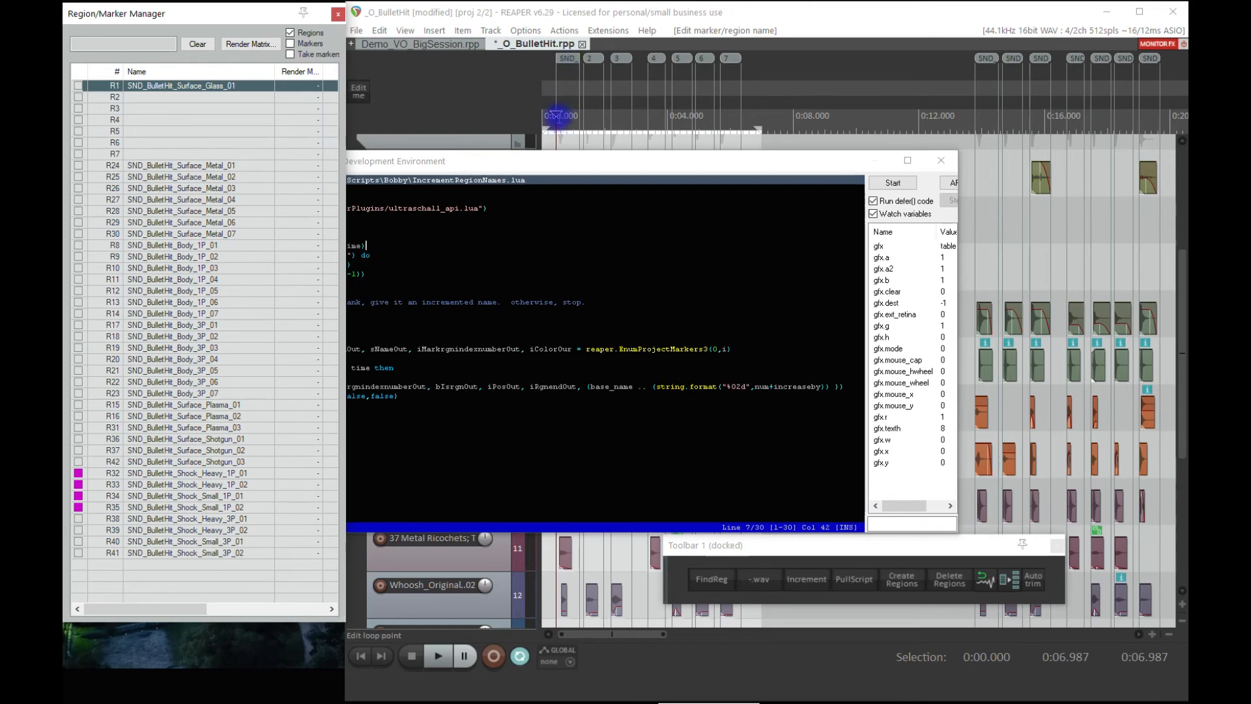
left_click(539, 159)
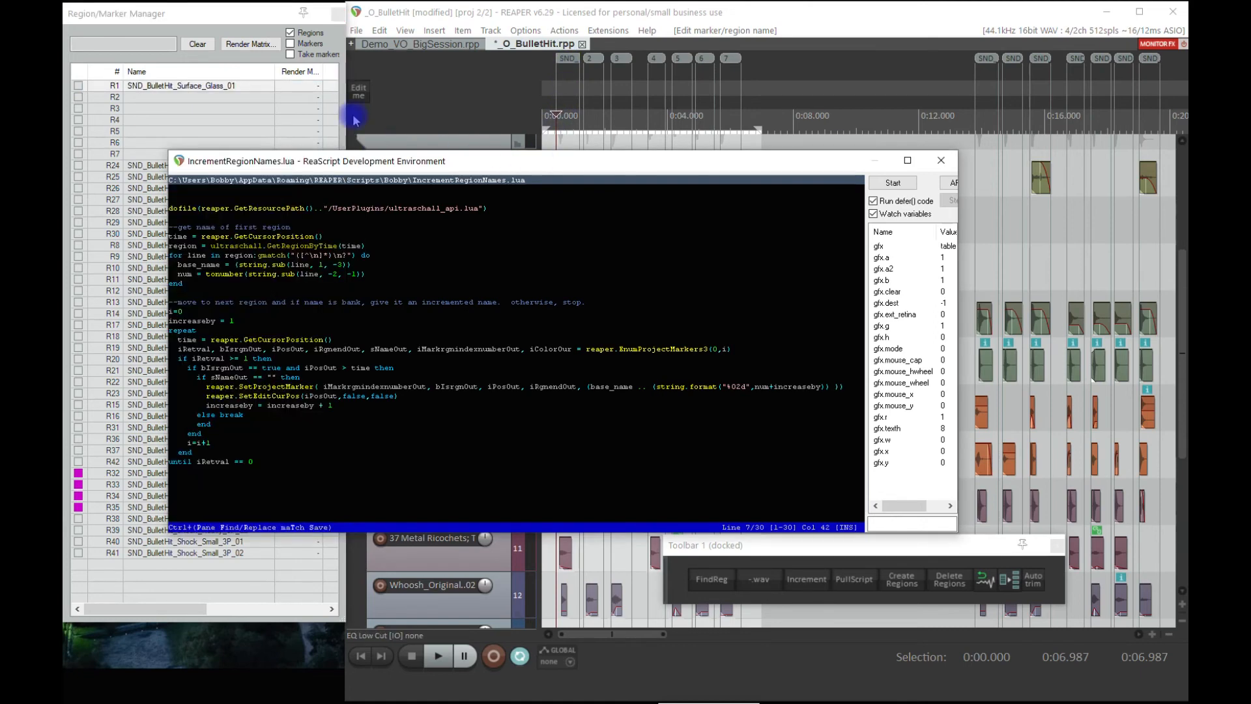
Compare the prefix and two-digit suffix of region R1's name with the script's base_name and num string.sub lines
left_click(217, 110)
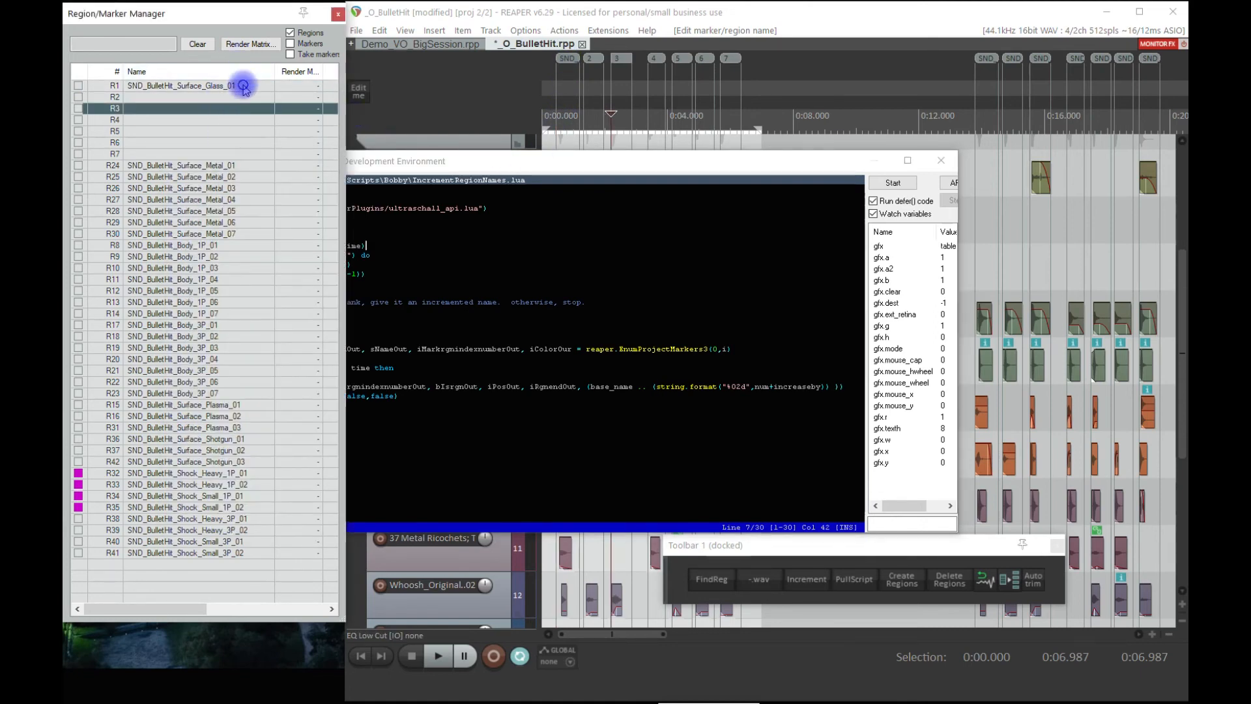
double_click(243, 87)
double_click(254, 84)
left_click(248, 84)
left_click_drag(224, 86, 126, 84)
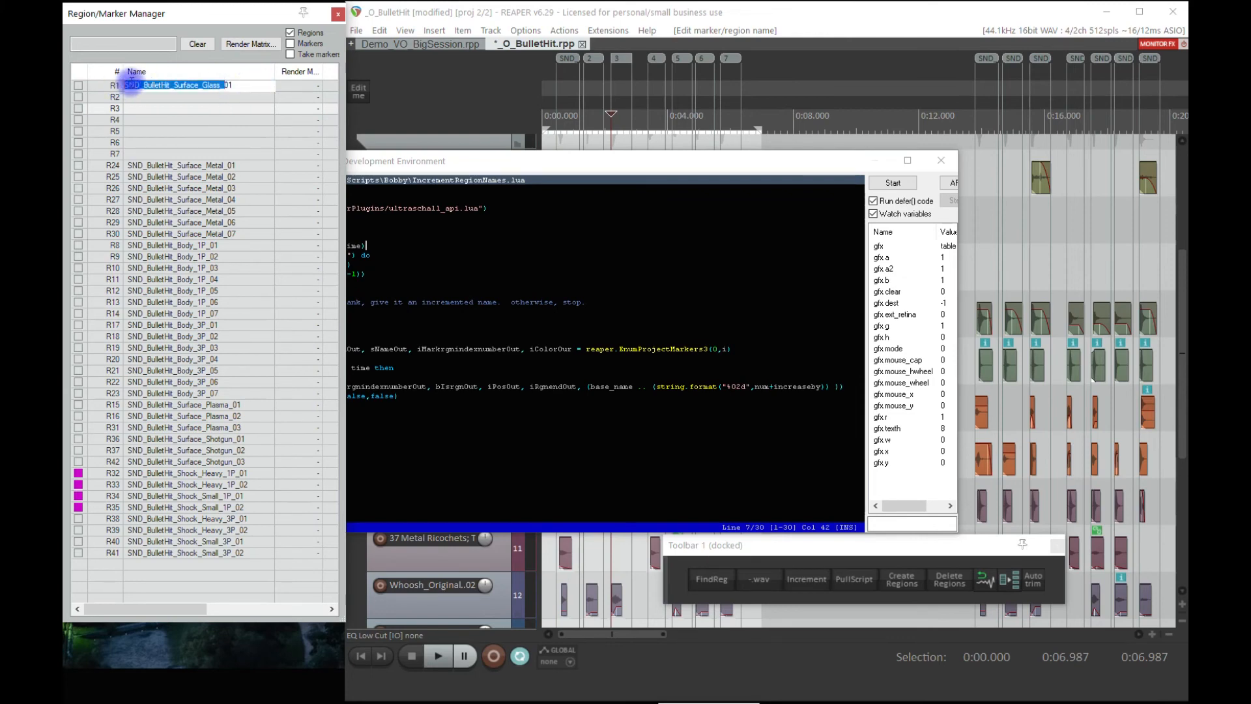
left_click_drag(235, 85, 225, 85)
left_click(433, 252)
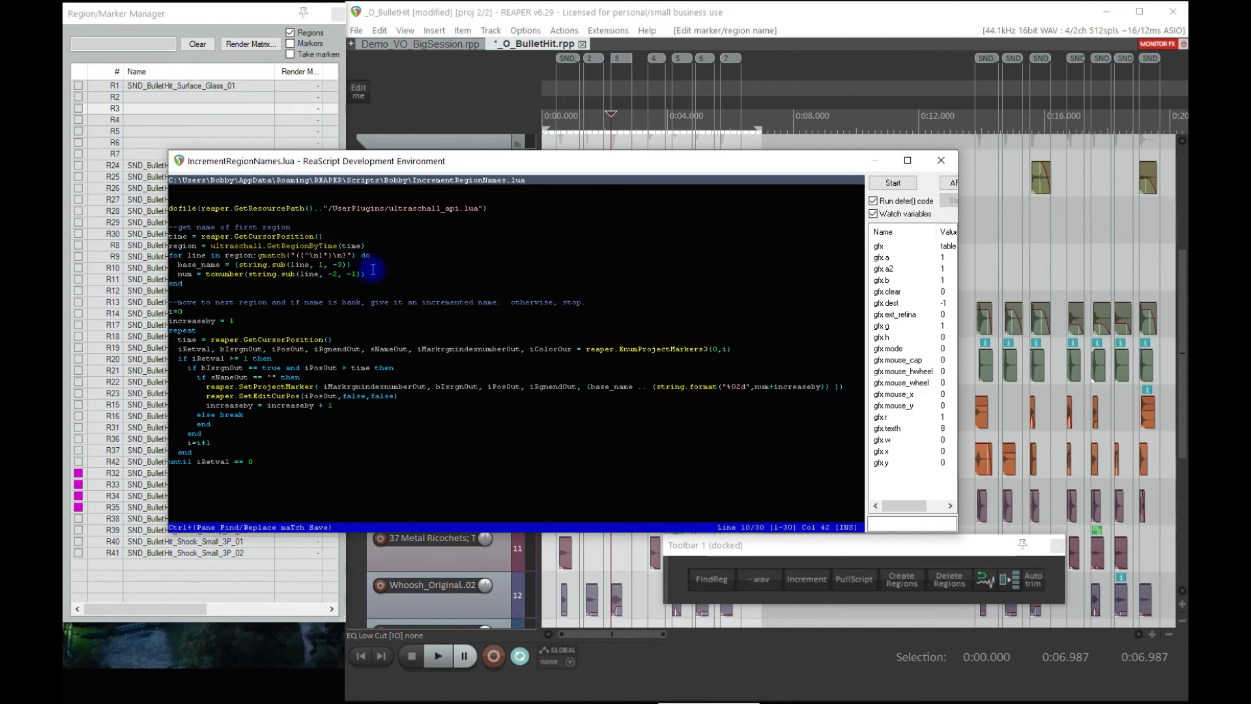
left_click_drag(375, 281, 64, 277)
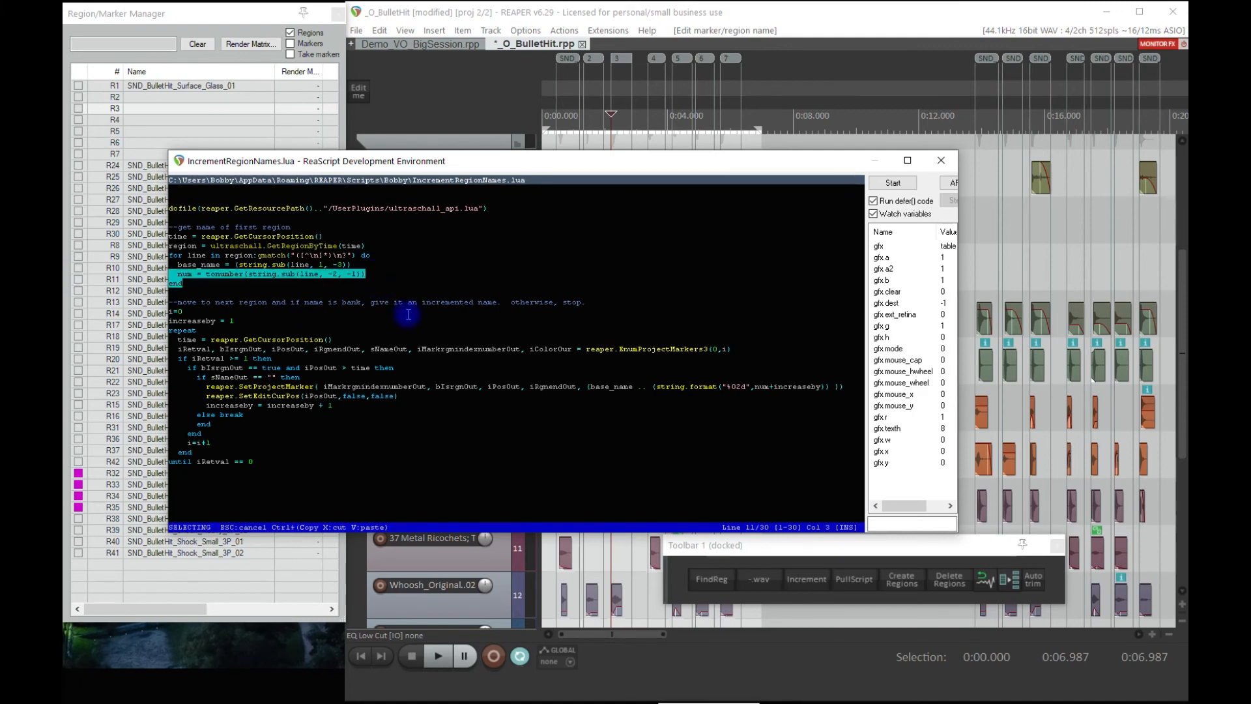
left_click(424, 262)
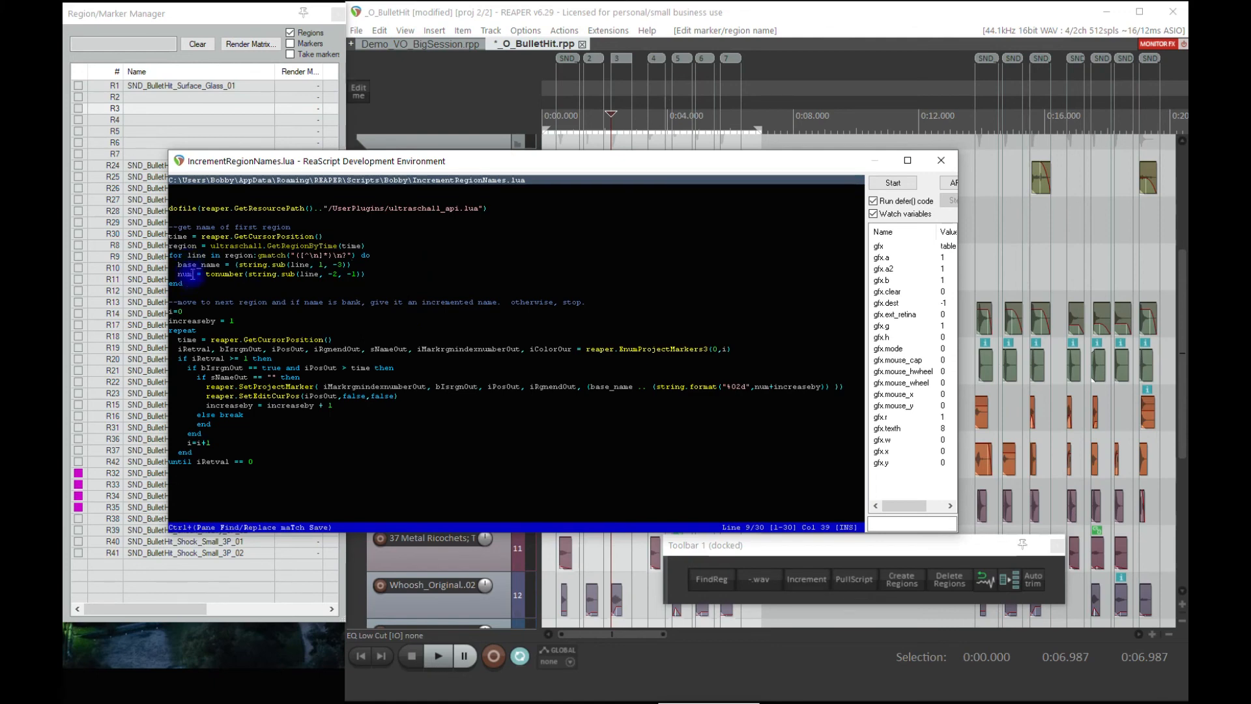
left_click(282, 274)
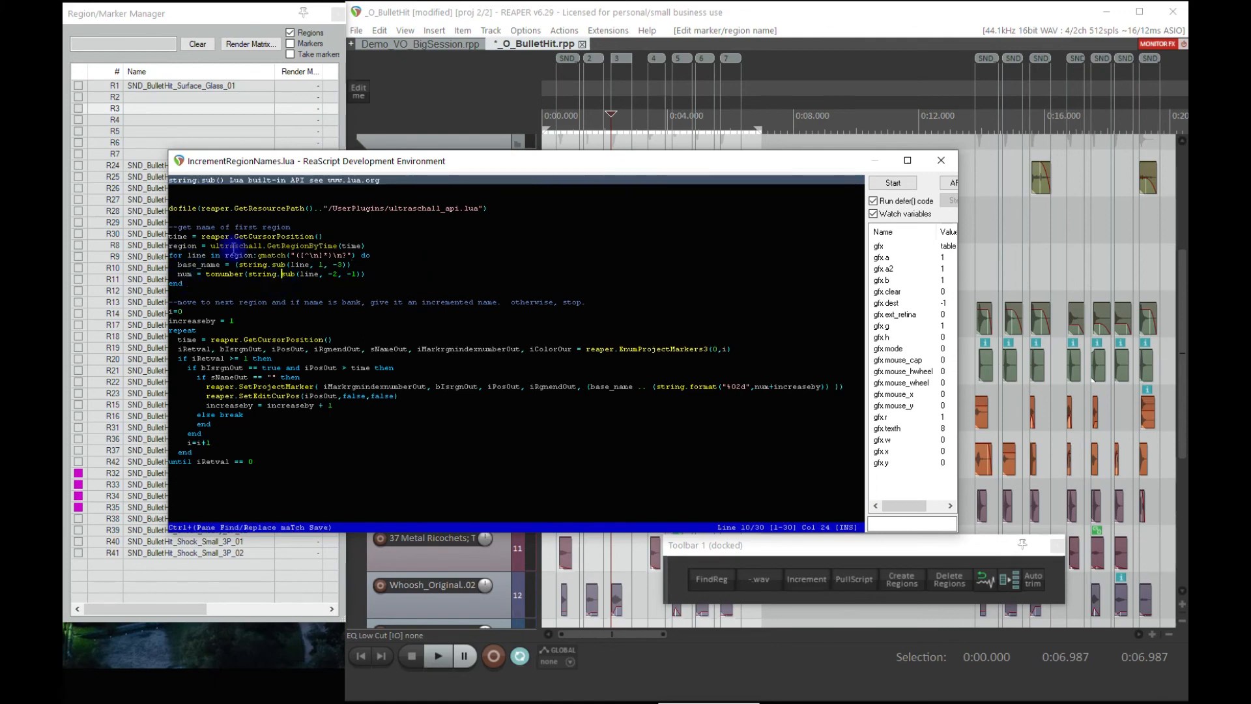
Examine the repeat loop over unnamed regions and the SetProjectMarker call that joins base_name with the string.format number
left_click_drag(244, 414, 168, 331)
left_click(602, 11)
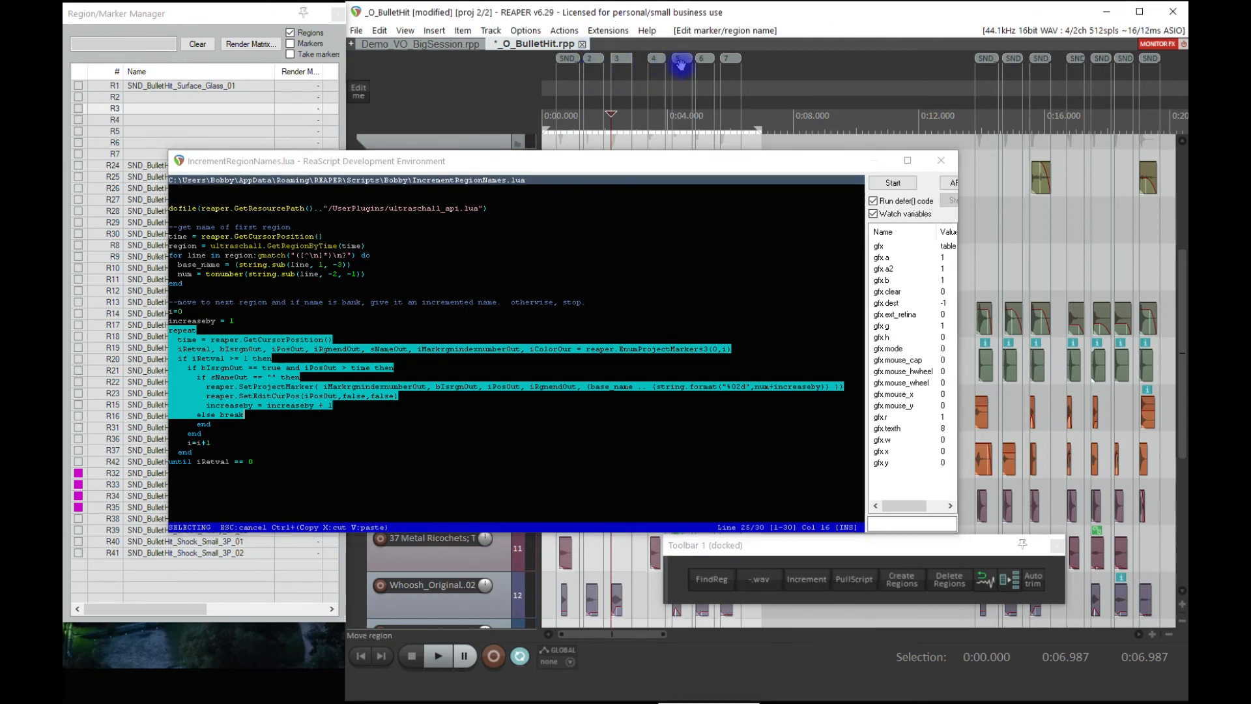
left_click(257, 110)
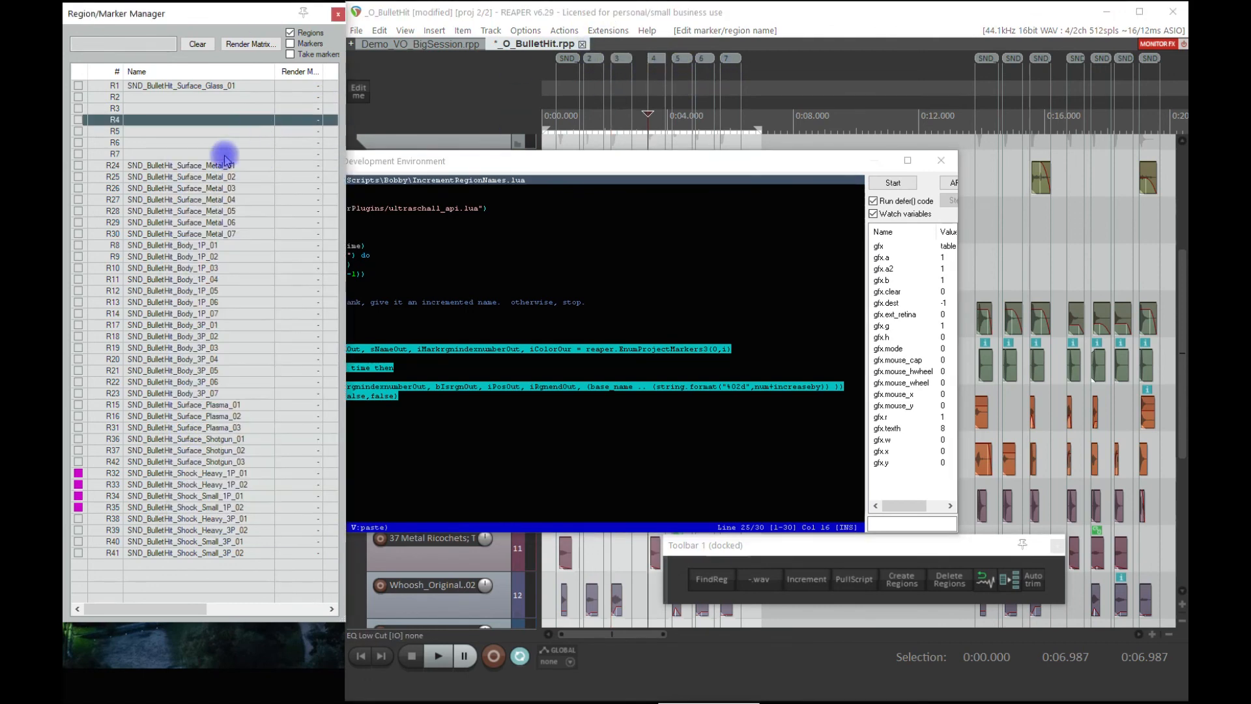
left_click(208, 164)
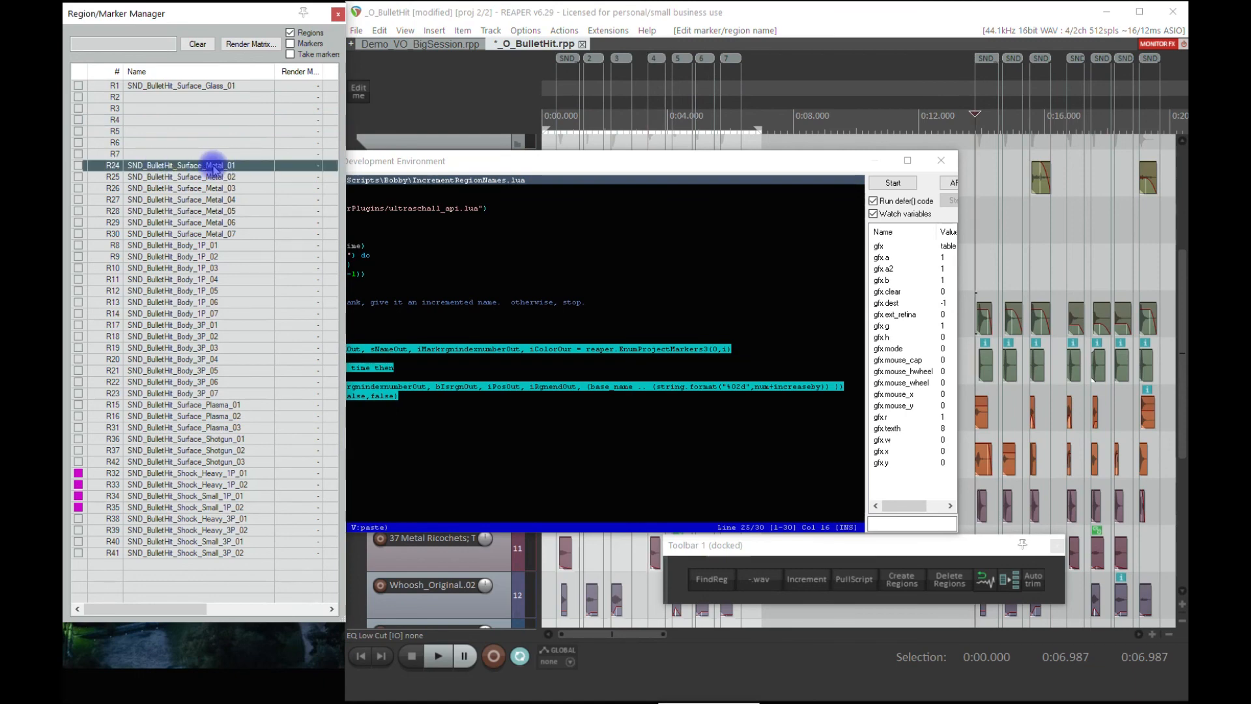
left_click(202, 86)
left_click(489, 161)
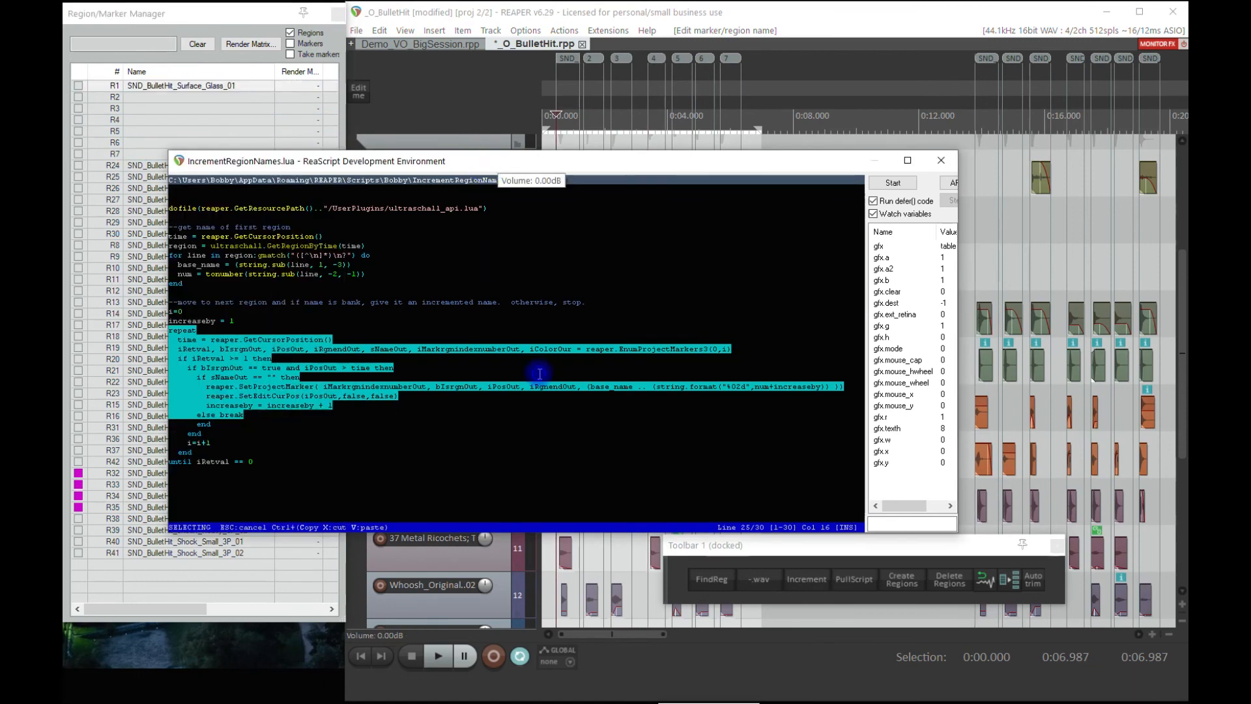
left_click(540, 374)
left_click_drag(591, 387, 663, 387)
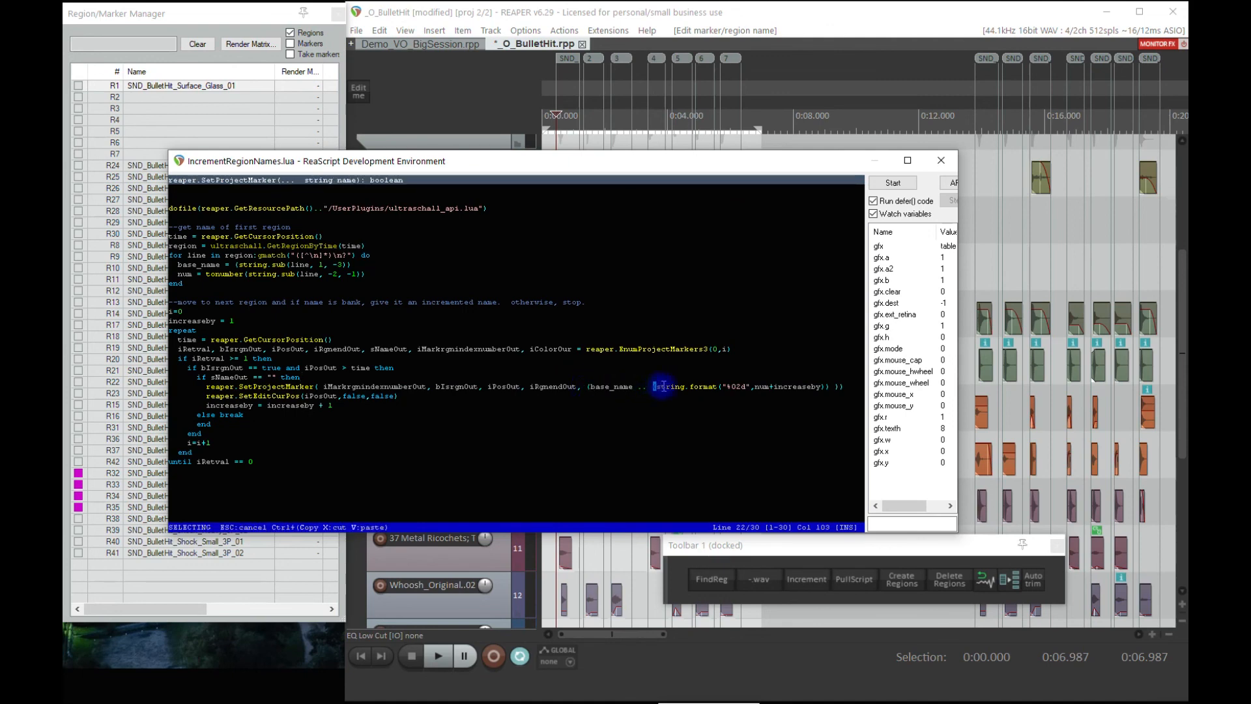
left_click_drag(742, 383, 789, 386)
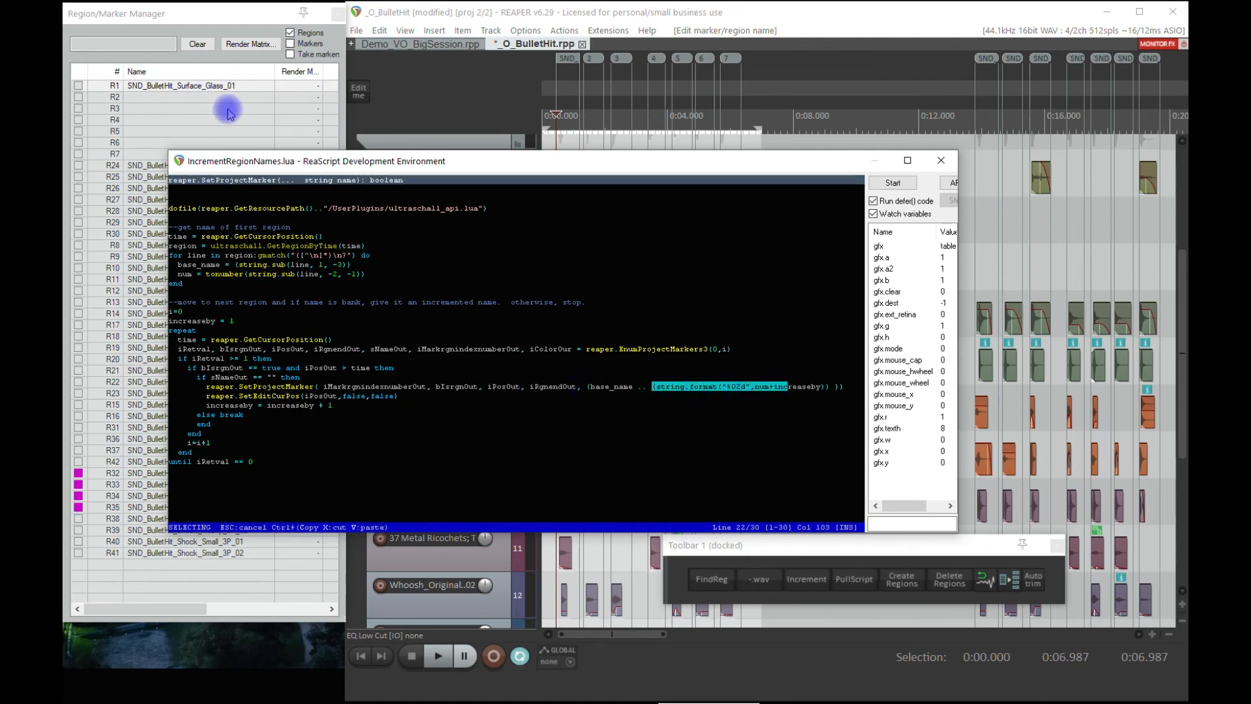
left_click(767, 413)
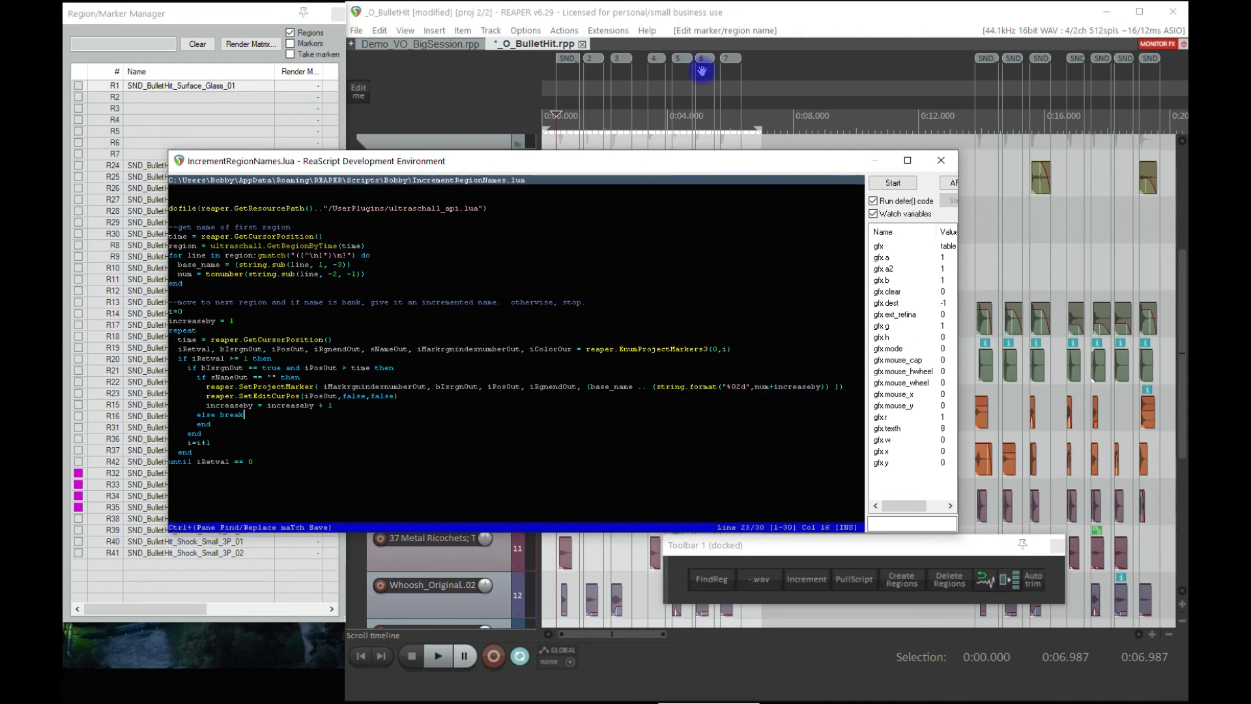
Close the script editor and run the Increment script from region SND_BulletHit_Surface_Glass_01 to name the blank regions after it
left_click(935, 164)
left_click(201, 97)
left_click(203, 87)
left_click(806, 581)
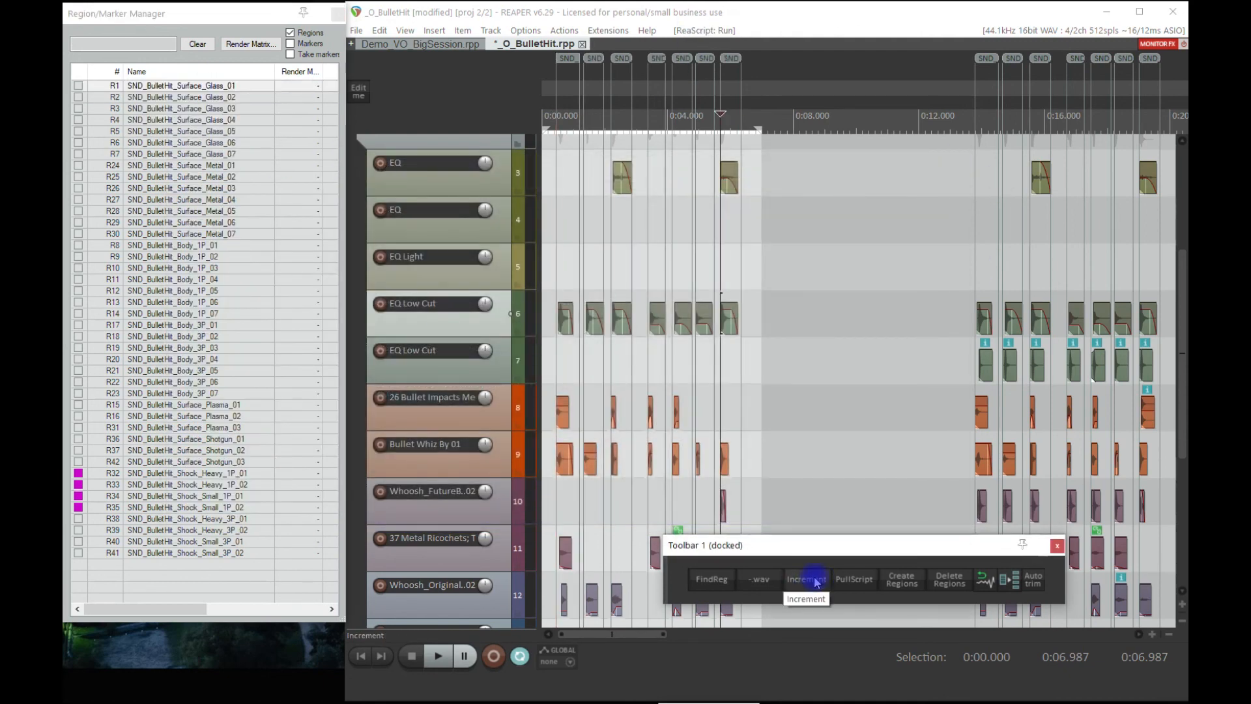